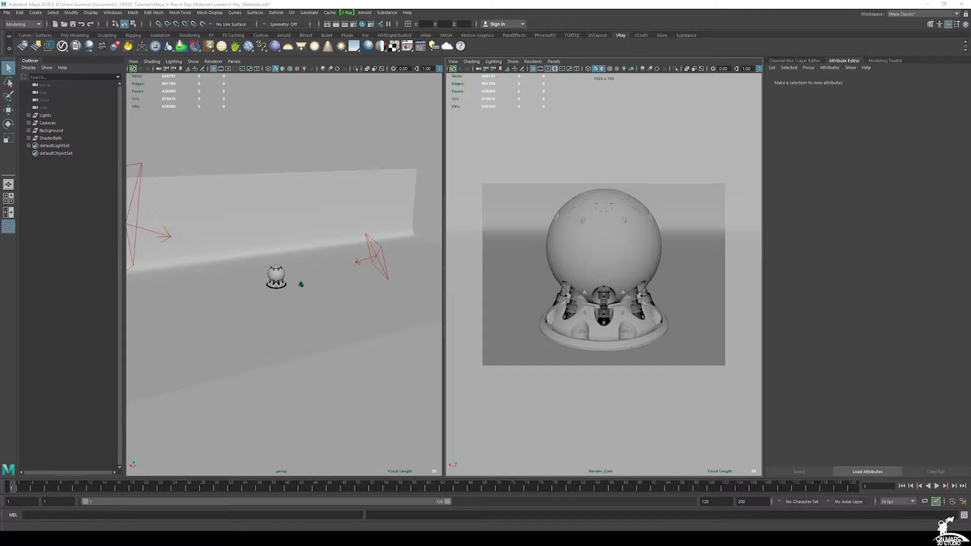
Step: Inspect the shader ball scene in the perspective view and select the backdrop to see its mesh and material
right_click_drag(304, 320, 285, 330, "alt")
left_click_drag(285, 330, 320, 329, "alt")
middle_click_drag(299, 274, 310, 279, "alt")
right_click_drag(310, 279, 305, 264, "alt")
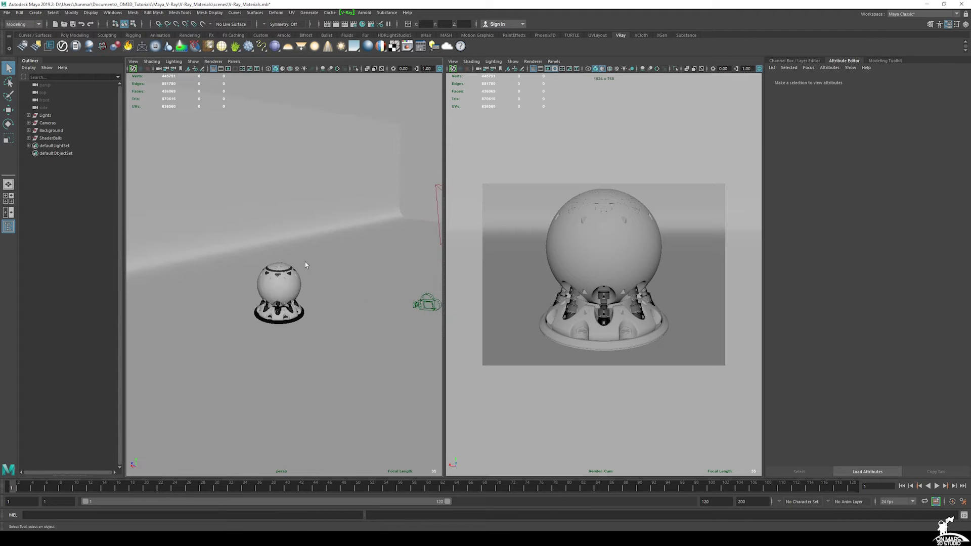
left_click(282, 218)
left_click_drag(329, 263, 284, 242, "alt")
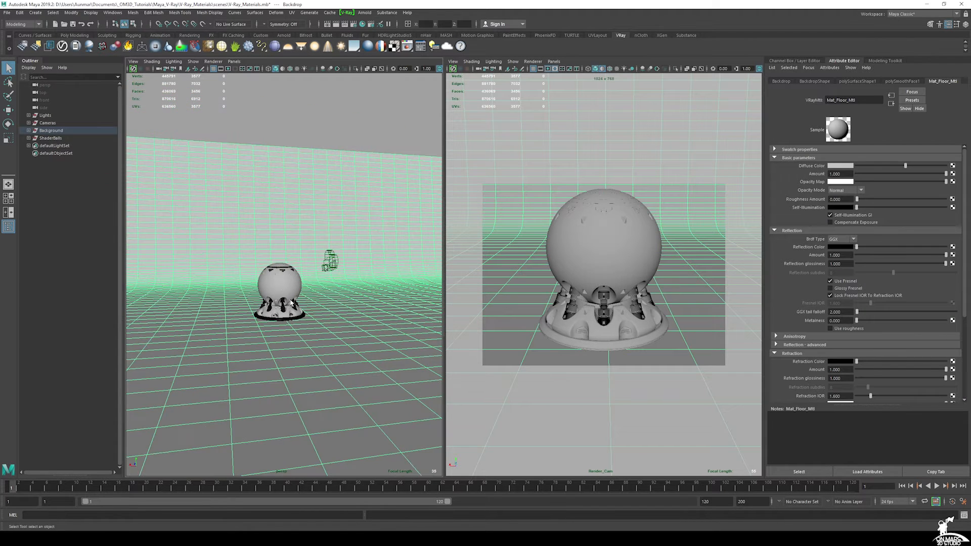
Step: Frame the shader ball's main body and examine its geometry and material from several angles
left_click(283, 290)
key("f")
left_click_drag(283, 290, 306, 301, "alt")
right_click_drag(305, 301, 298, 279, "alt")
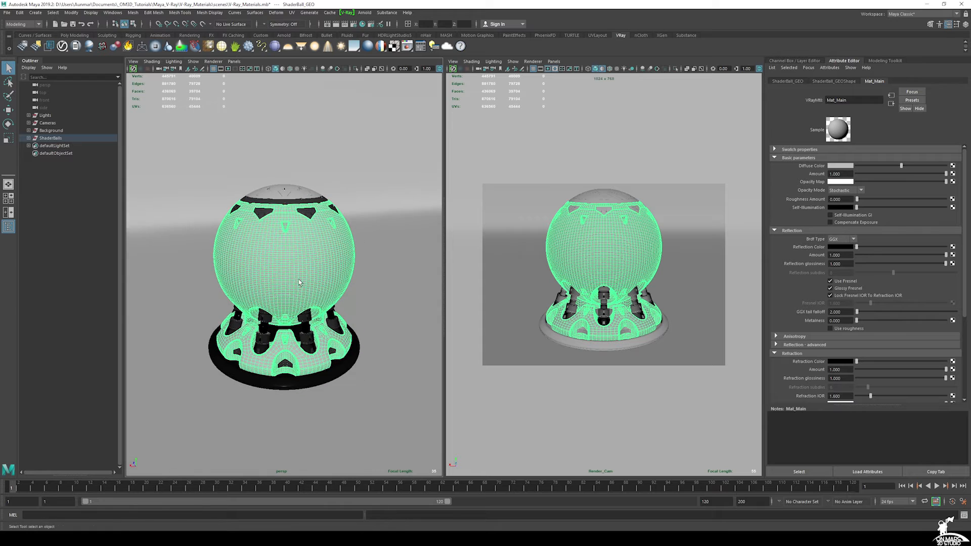
left_click_drag(299, 280, 302, 287, "alt")
right_click_drag(302, 287, 299, 266, "alt")
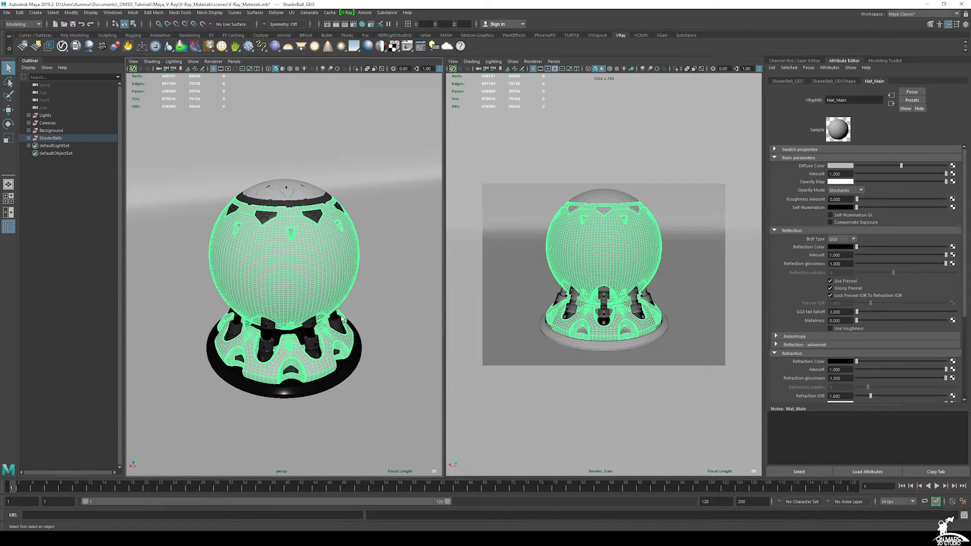
mouse_move(315, 273)
left_mouse_down("alt")
mouse_move(320, 264)
mouse_move(330, 279)
left_mouse_up("alt")
left_click(321, 265, "ctrl")
right_click_drag(331, 279, 307, 269, "alt")
left_click_drag(307, 269, 315, 293, "alt")
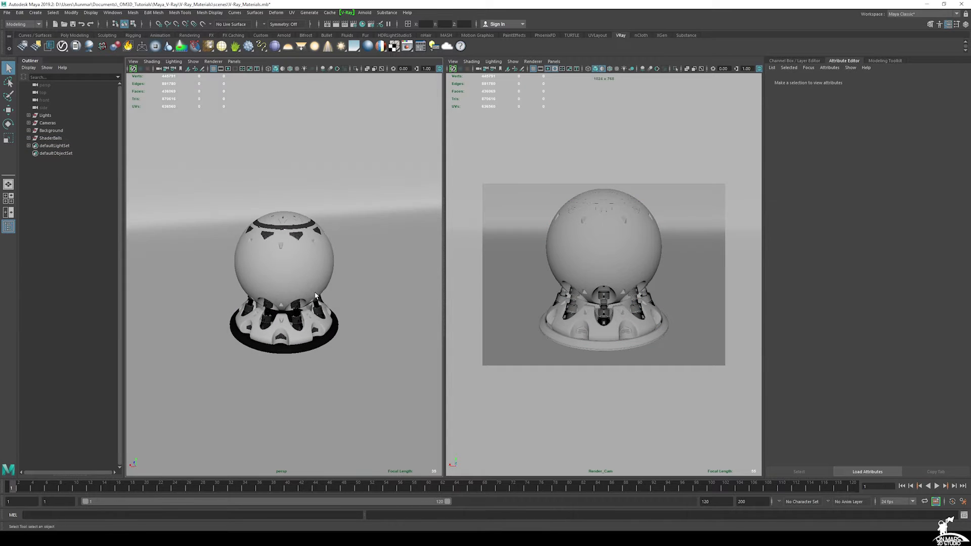
Step: Inspect the attributes of the two V-Ray rectangle lights on either side of the shader ball
right_click_drag(315, 293, 250, 187, "alt")
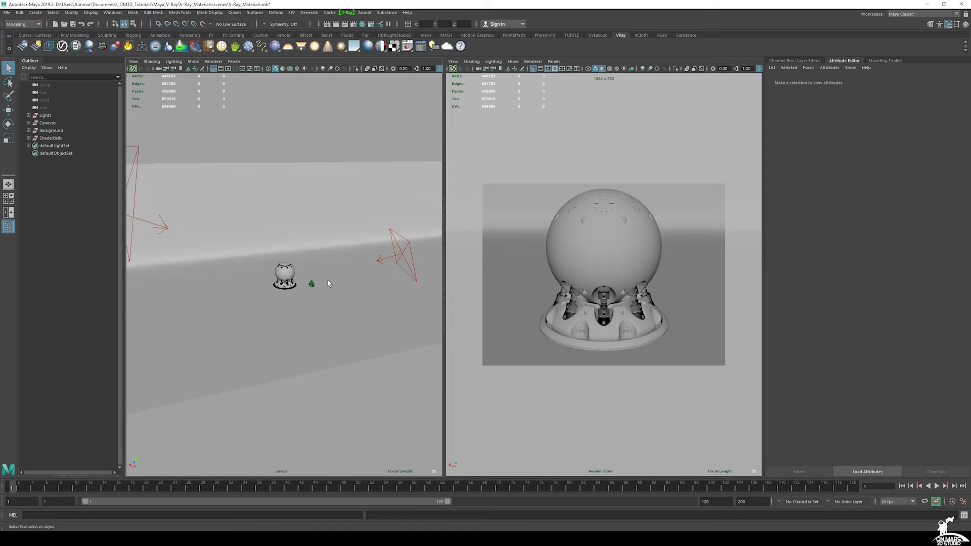
left_click_drag(328, 284, 331, 286, "alt")
left_click(158, 160)
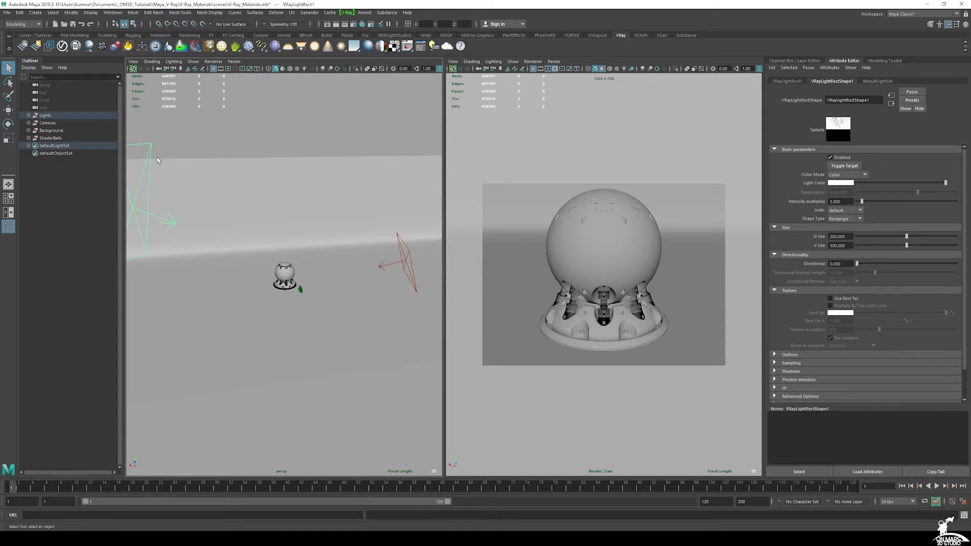
left_click(405, 264)
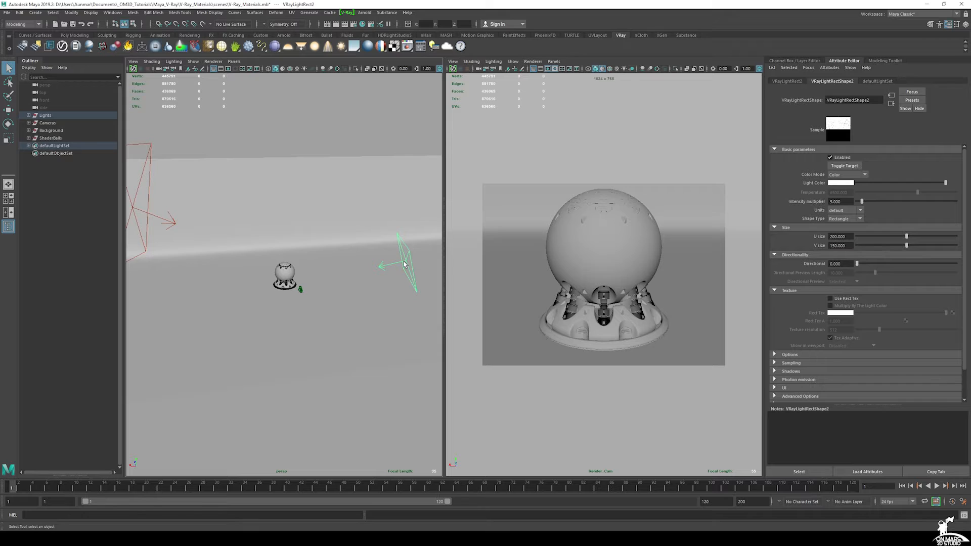
Step: Create a new V-Ray rectangle light and raise it above the shader ball
left_click(301, 48)
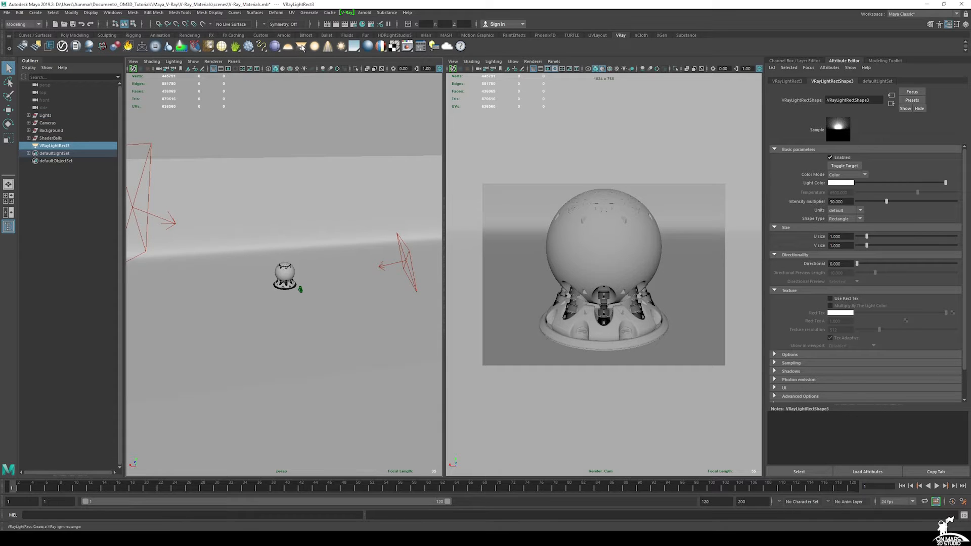
key("w")
left_click_drag(285, 253, 285, 209)
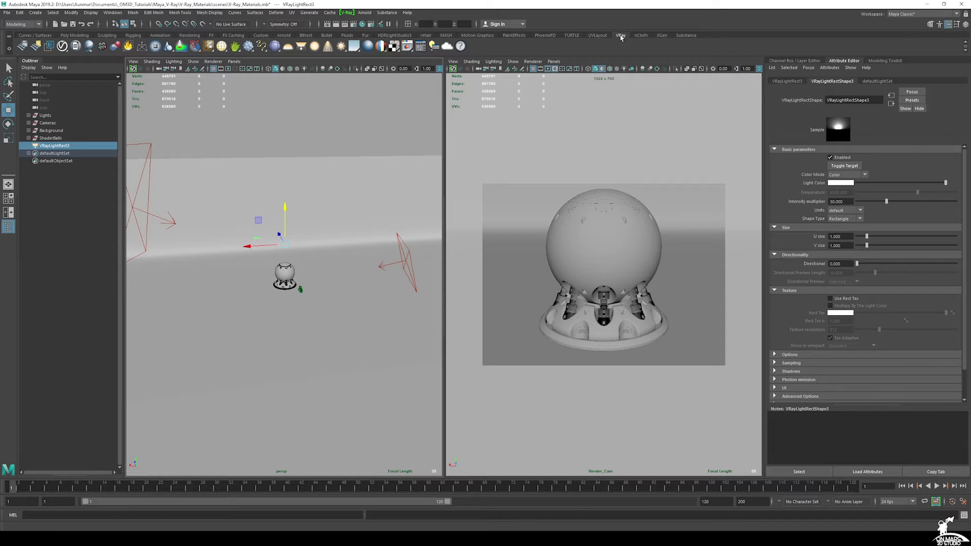
scroll(314, 232, "up", 3)
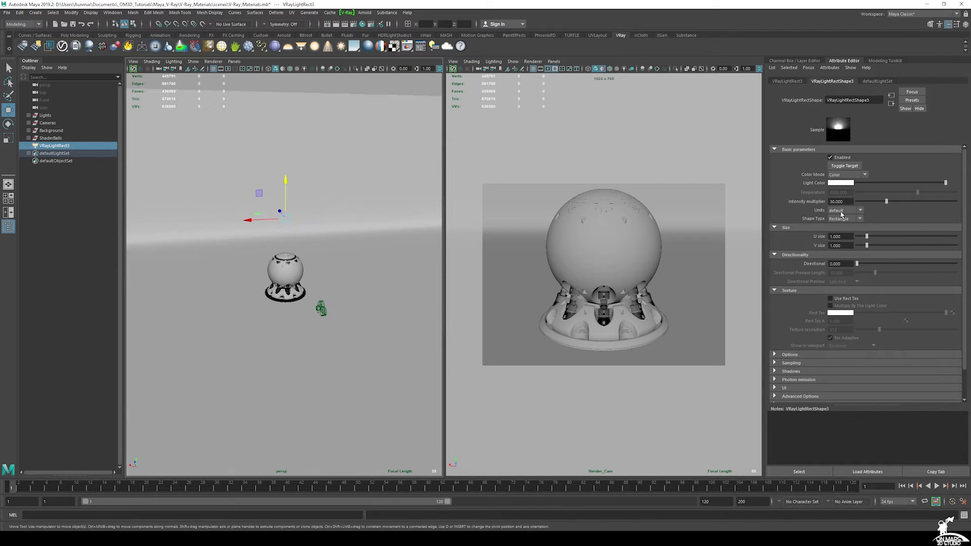
Step: Enlarge the new rectangle light to a U size of about 4.8 and a V size of about 8.9
left_click_drag(867, 238, 945, 249)
left_click_drag(222, 256, 292, 243, "alt")
scroll(292, 243, "up", 5)
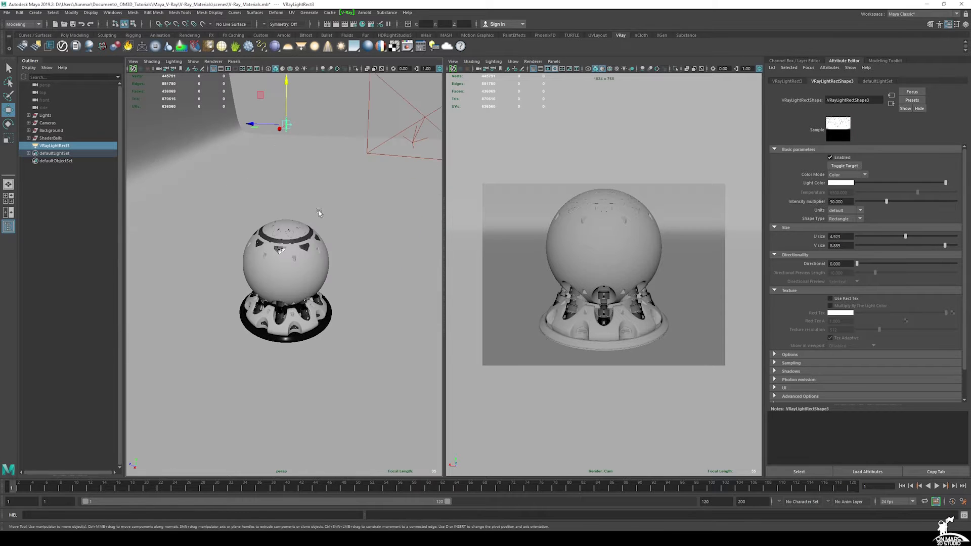
left_click_drag(318, 211, 275, 220, "alt")
middle_click_drag(276, 219, 268, 287, "alt")
left_click_drag(298, 293, 256, 275, "alt")
middle_click_drag(256, 275, 265, 275, "alt")
right_click_drag(252, 222, 284, 238, "alt")
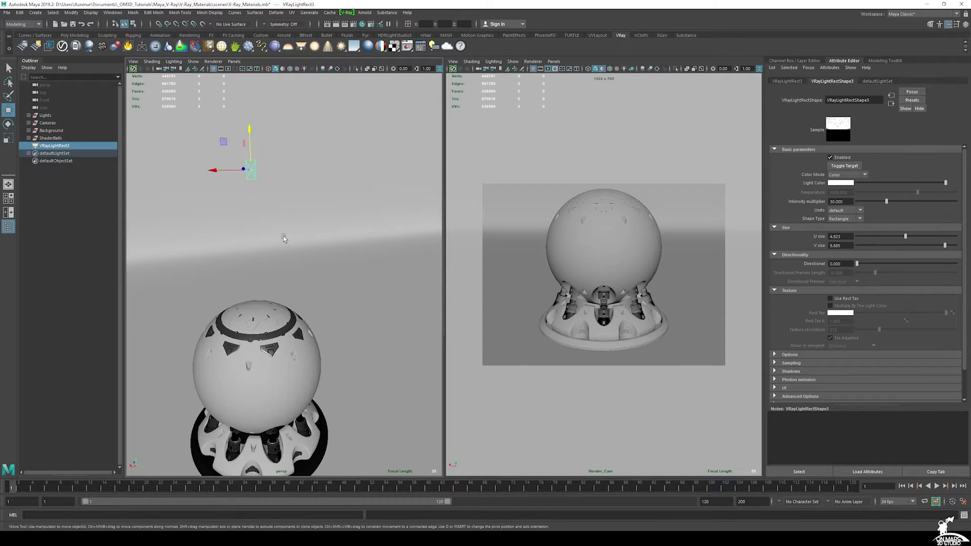
right_click_drag(332, 280, 314, 262, "alt")
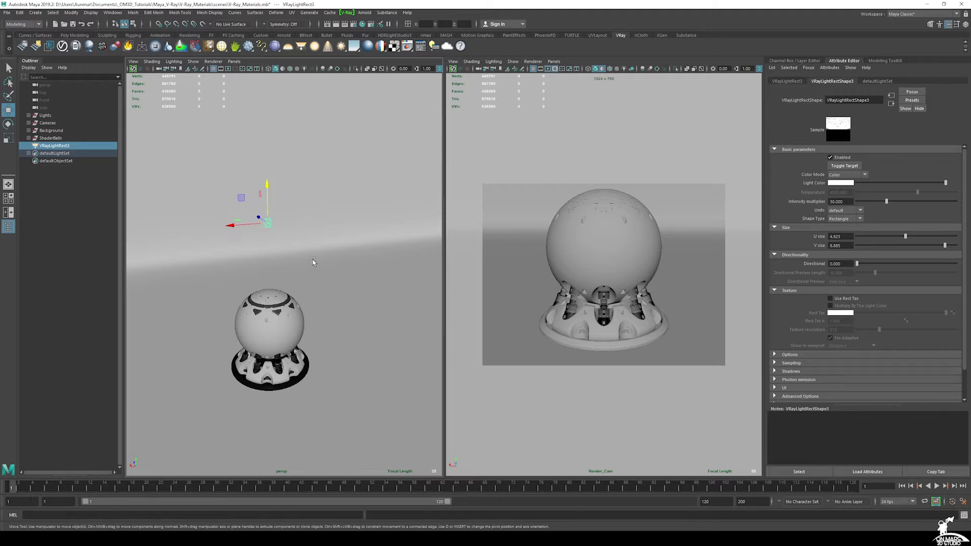
middle_click_drag(314, 261, 319, 253, "alt")
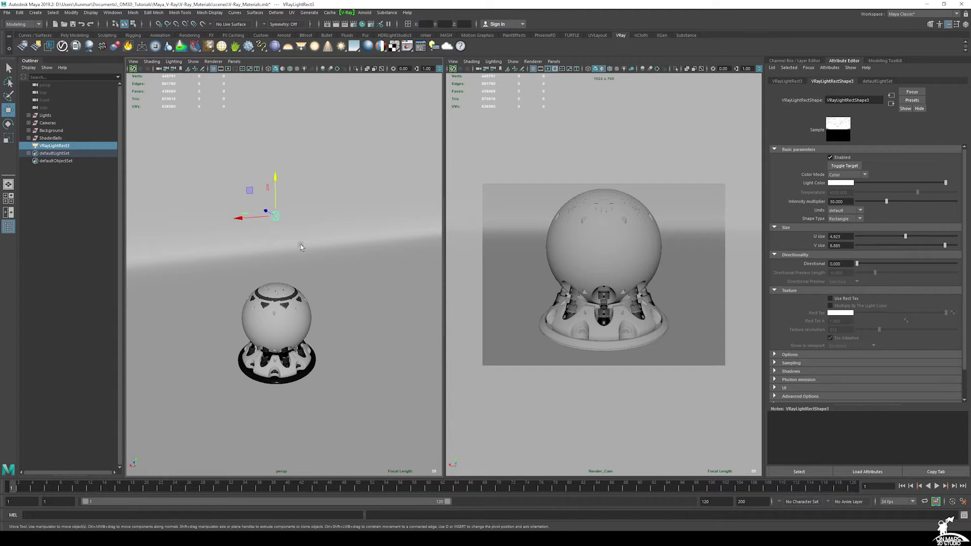
Step: Delete the test rectangle light above the shader ball
key("Delete")
scroll(301, 244, "down", 10)
left_click_drag(339, 306, 360, 255, "alt")
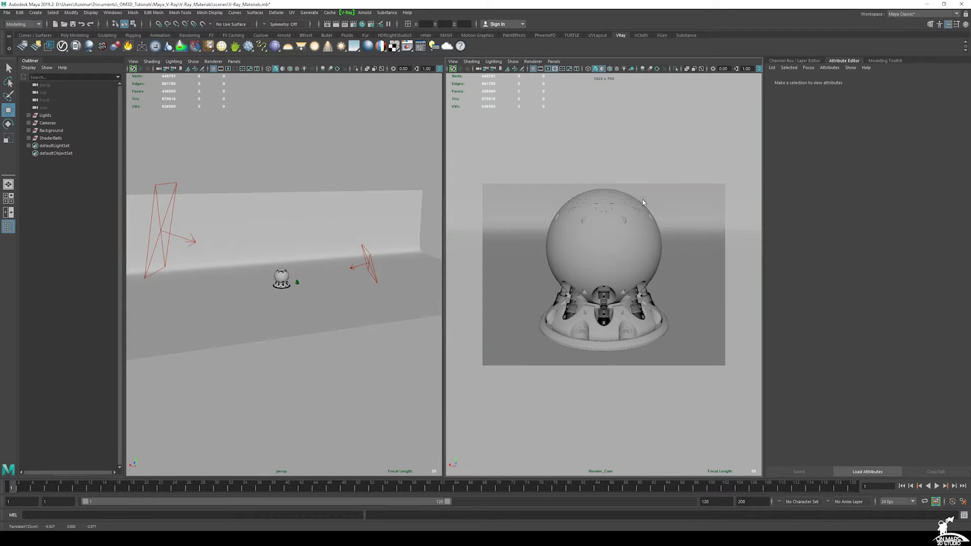
Step: Open the render settings and review the output resolution and the V-Ray image sampler options
key("q")
left_click(354, 24)
left_click_drag(262, 100, 290, 98)
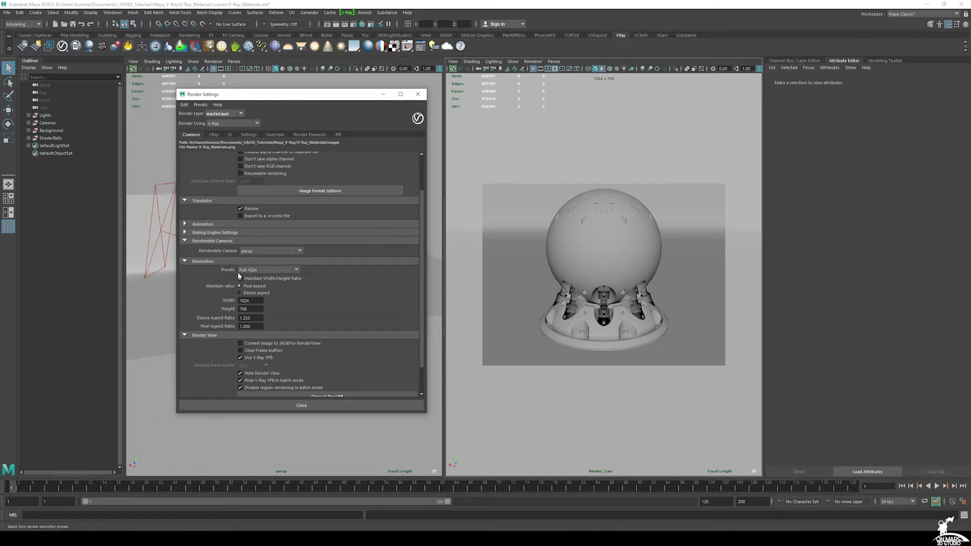
left_click(212, 135)
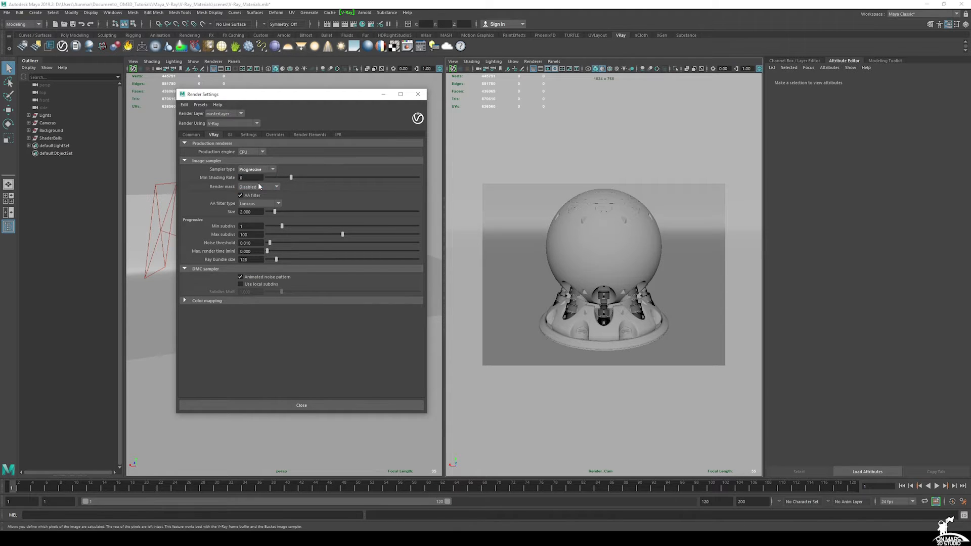
Step: Review the GI engines for primary and secondary bounces along with the irradiance map and light cache settings
left_click(229, 135)
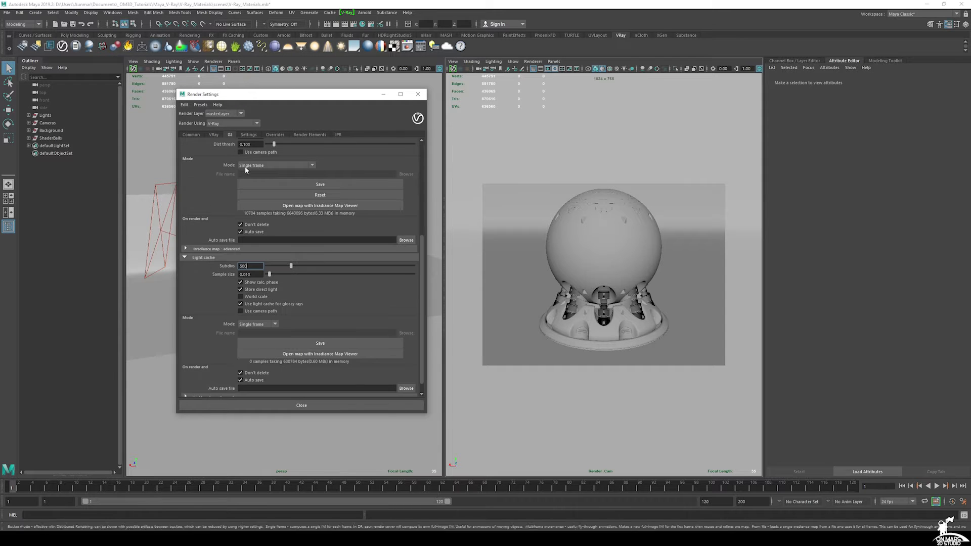
scroll(210, 217, "down", 5)
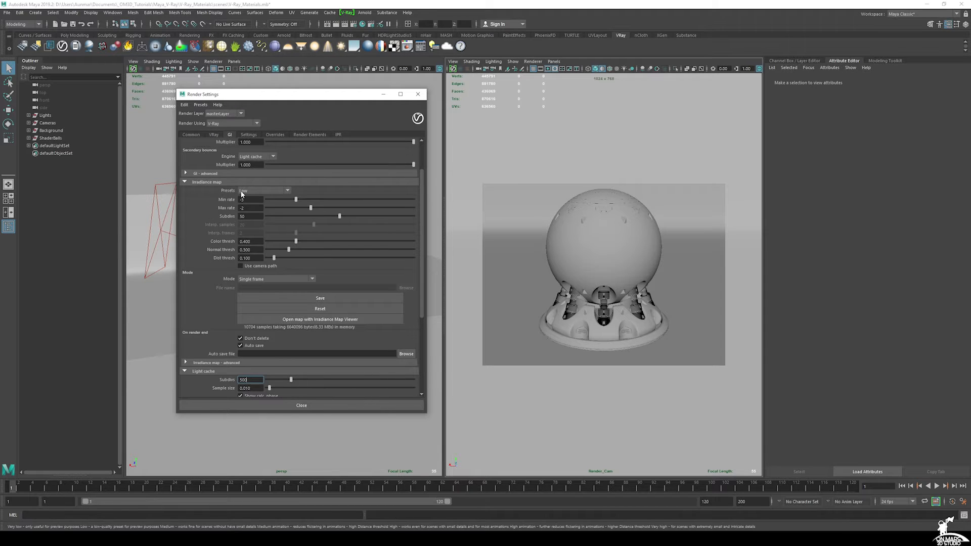
scroll(228, 192, "up", 3)
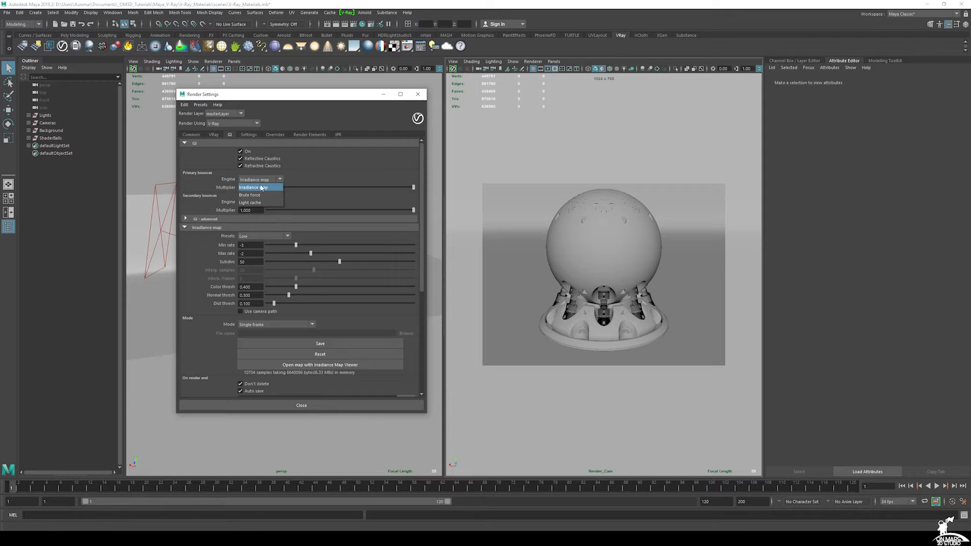
left_click(260, 188)
left_click(249, 203)
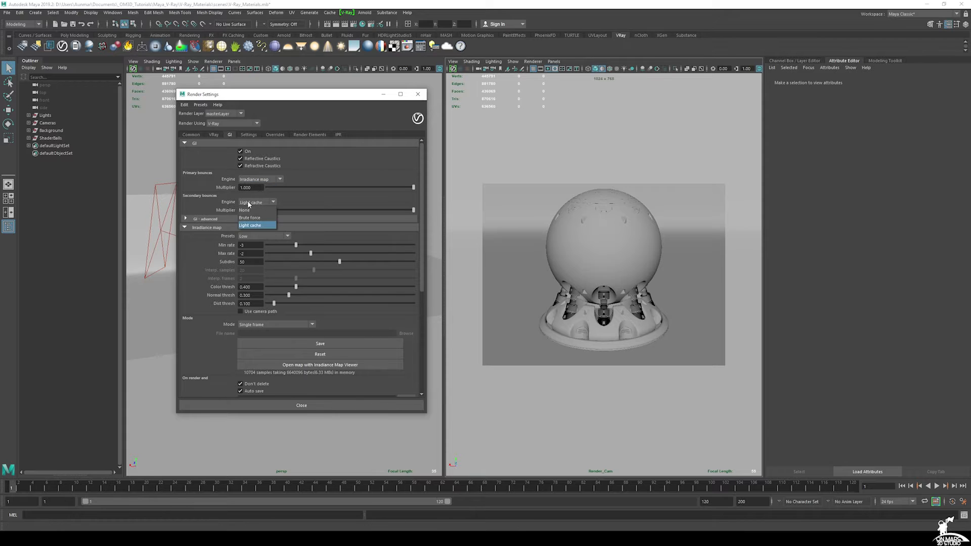
left_click(250, 226)
scroll(203, 243, "down", 10)
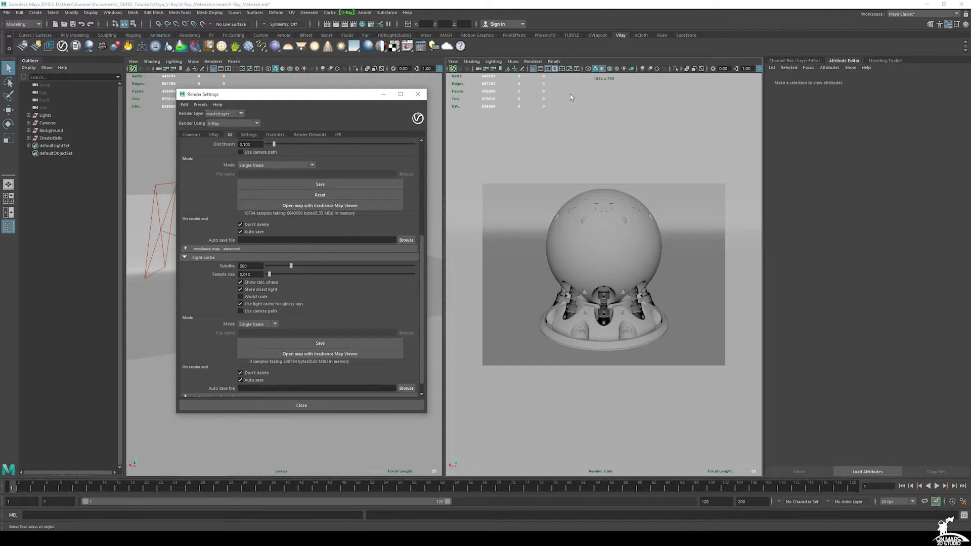
Step: Render a test image of the scene in the V-Ray frame buffer and stop the render
left_click(336, 24)
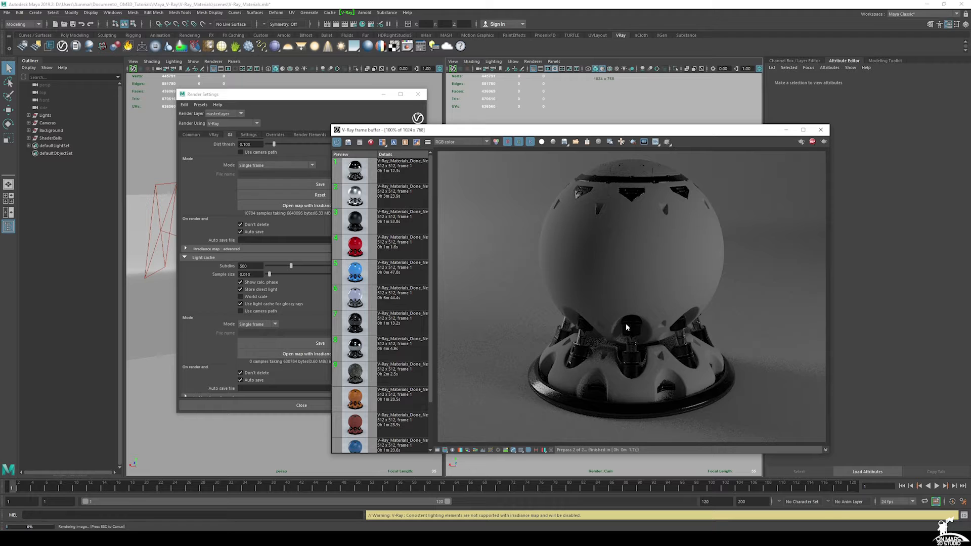
left_click(812, 141)
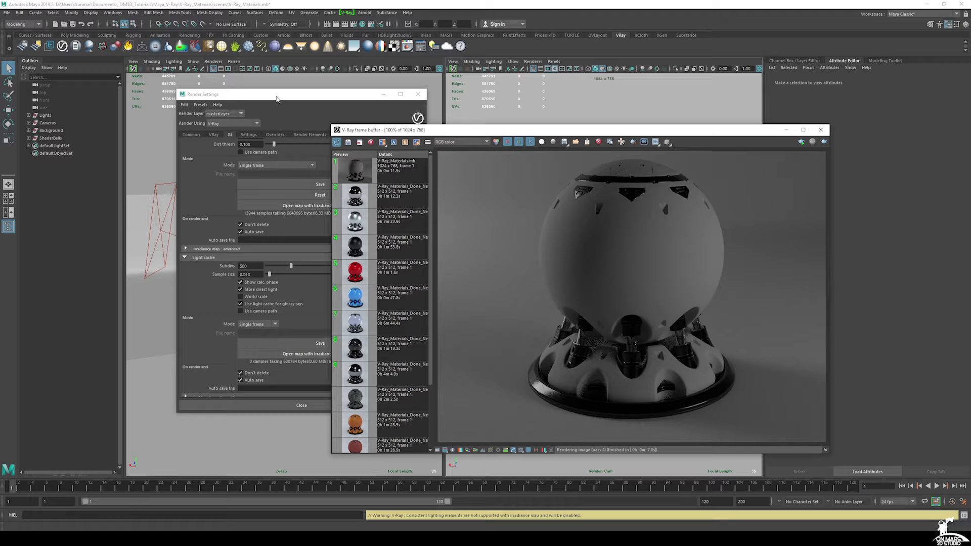
Step: Turn on the environment override in the render settings and render the scene again
left_click_drag(276, 99, 324, 91)
left_click(312, 130)
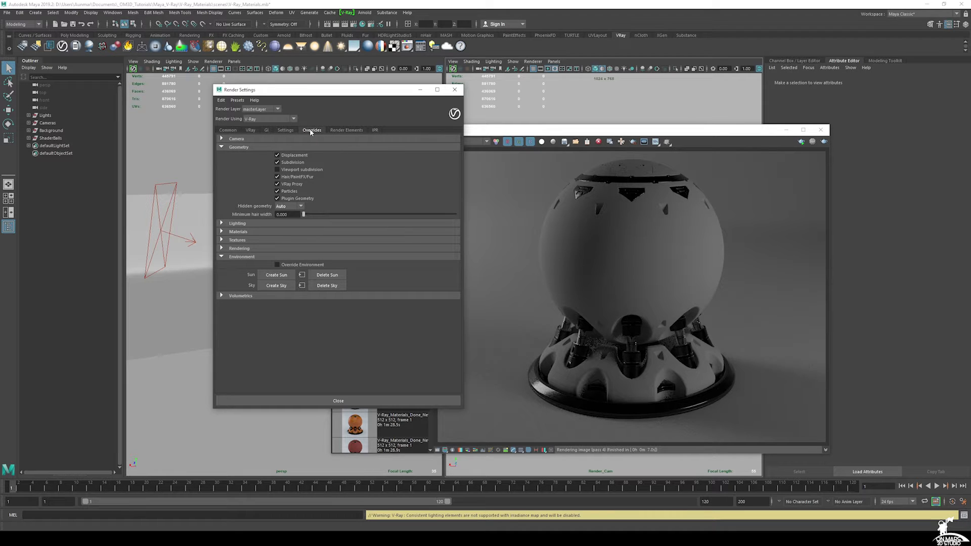
left_click(277, 265)
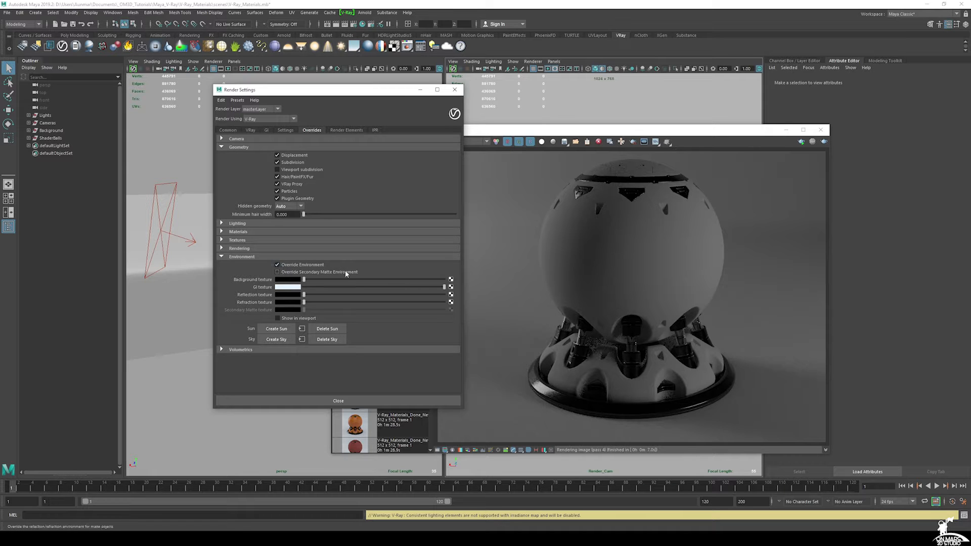
left_click_drag(324, 90, 279, 87)
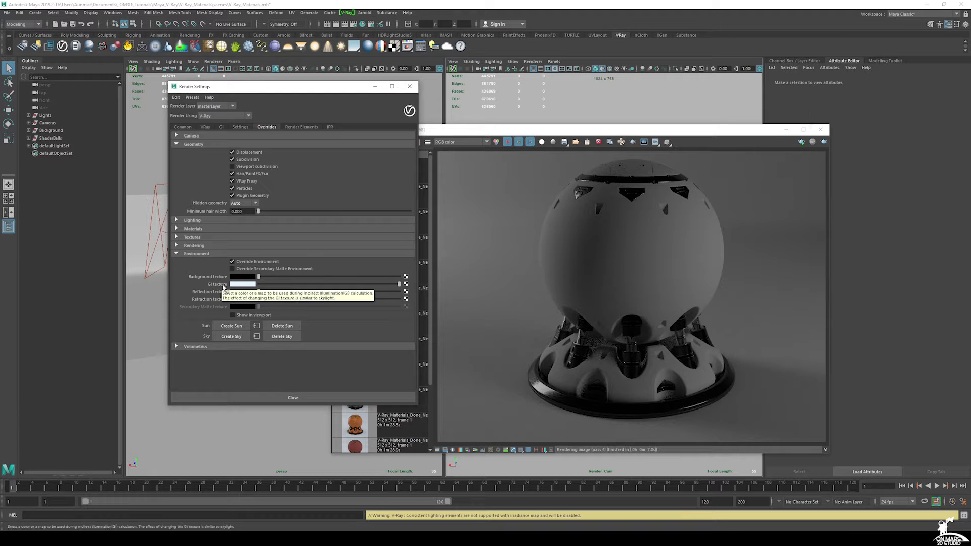
left_click(823, 142)
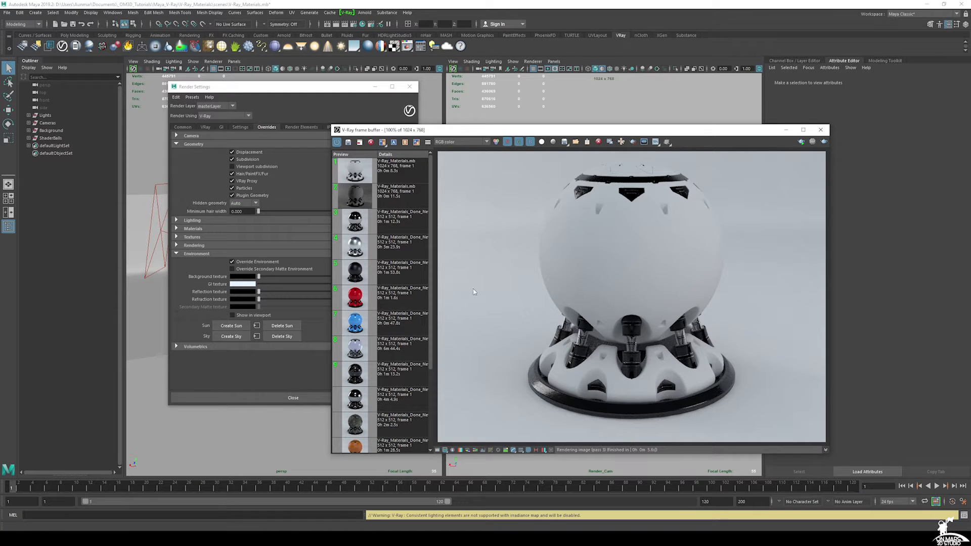
Step: Connect a File texture to the Reflection texture of the environment override
left_click(287, 373)
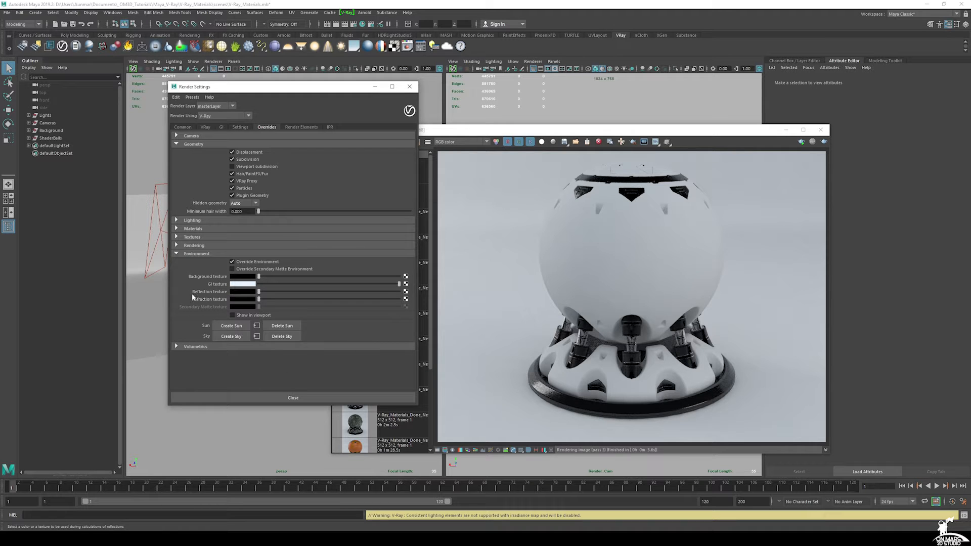
left_click(406, 292)
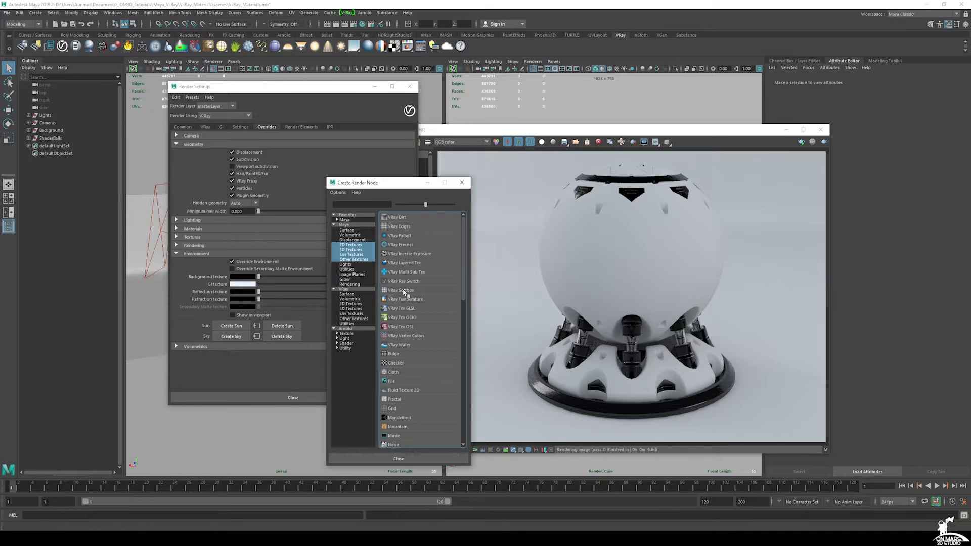
left_click_drag(408, 185, 415, 166)
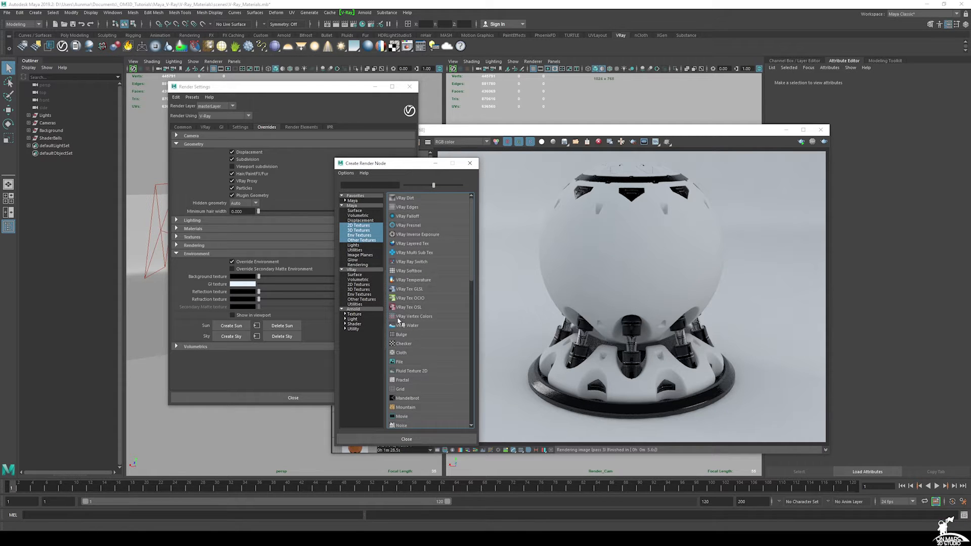
scroll(407, 362, "down", 1)
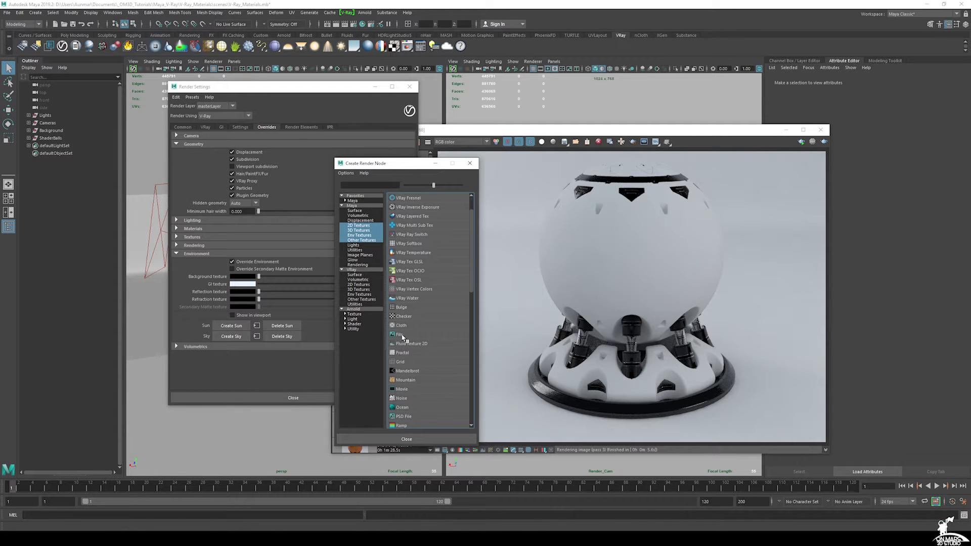
left_click(401, 335)
Step: Browse for the file texture's image and select studio_small_02_4k.hdr in the sourceimages folder
left_click_drag(671, 133, 584, 152)
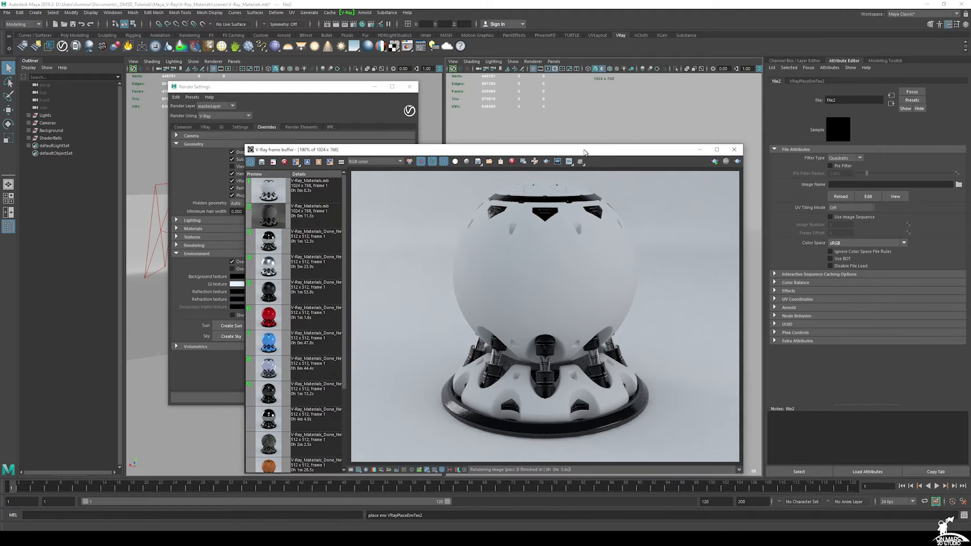
left_click(958, 185)
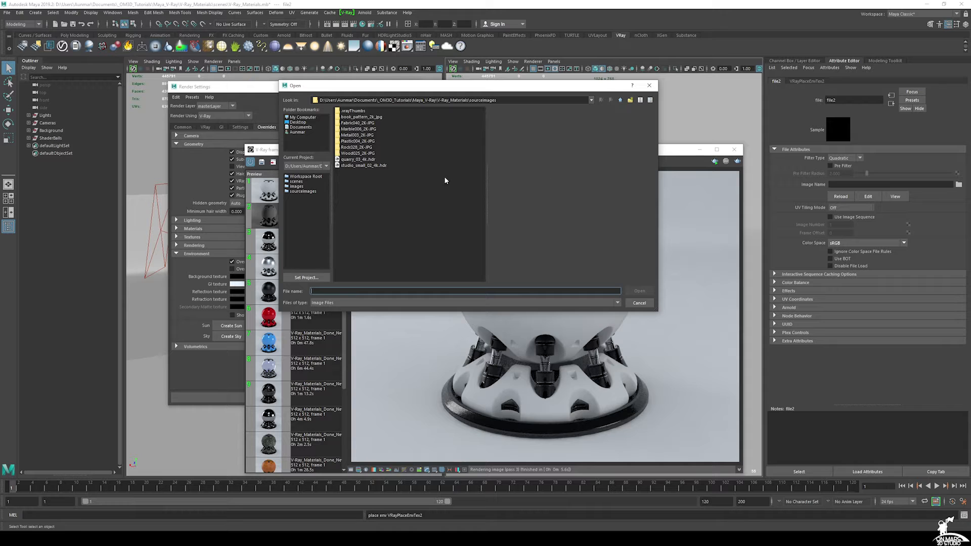
left_click(342, 167)
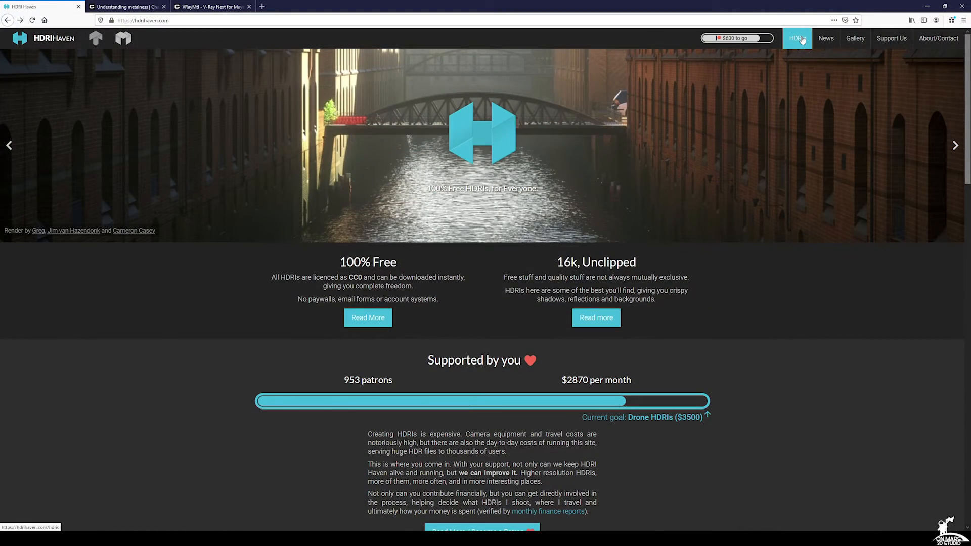
Step: Switch to the HDRI Haven website and look through the Studio category of HDRIs
left_click(801, 41)
left_click(394, 170)
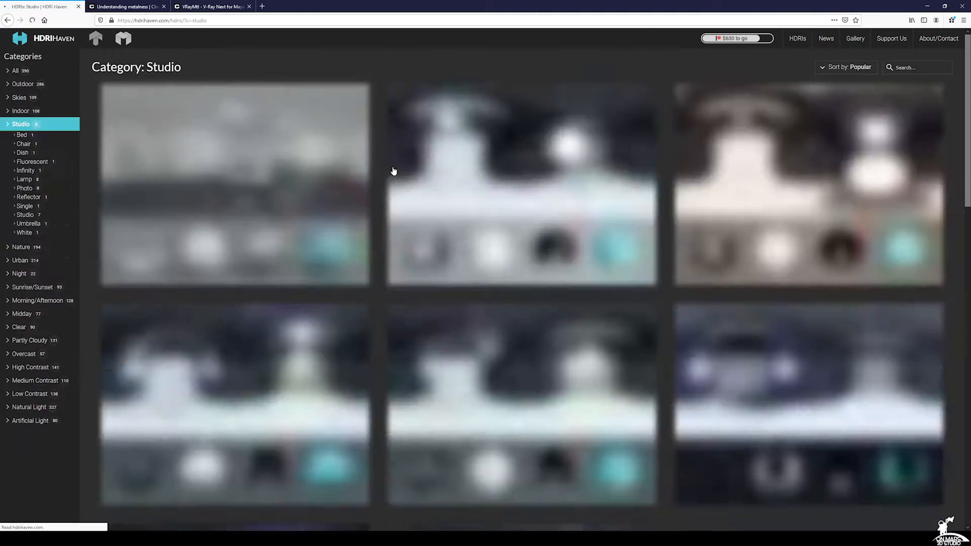
scroll(267, 344, "down", 1)
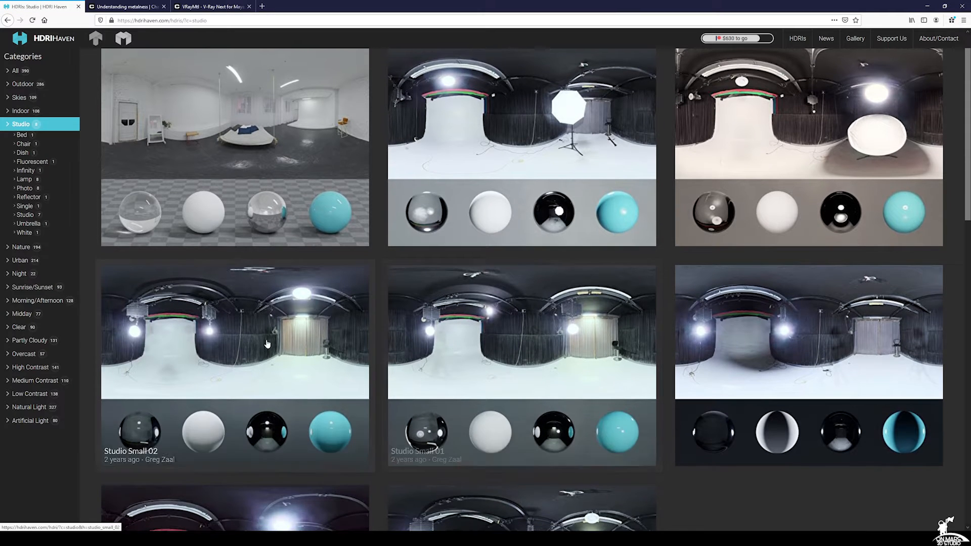
scroll(267, 344, "down", 2)
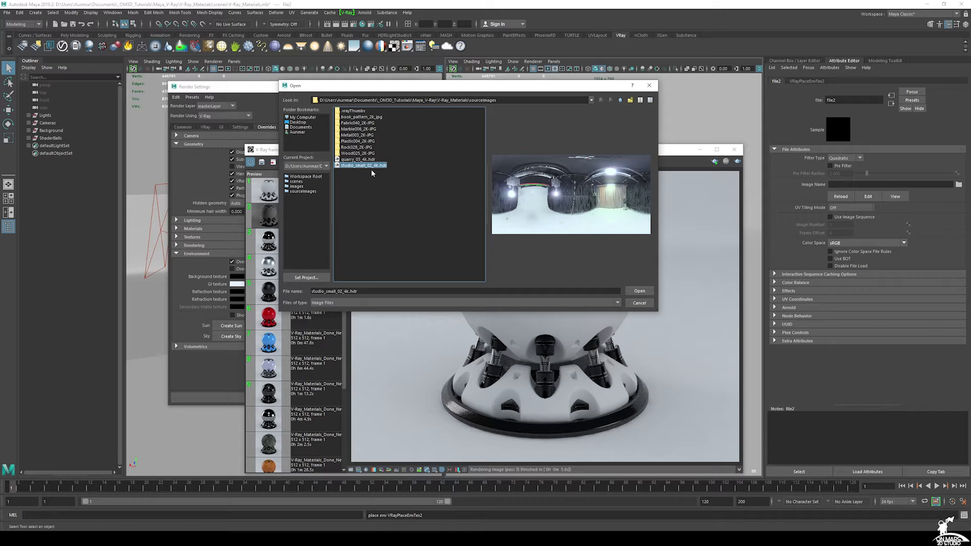
Step: Load the selected HDR image into the reflection file texture, then render the scene again and check the result in the render history
left_click(638, 291)
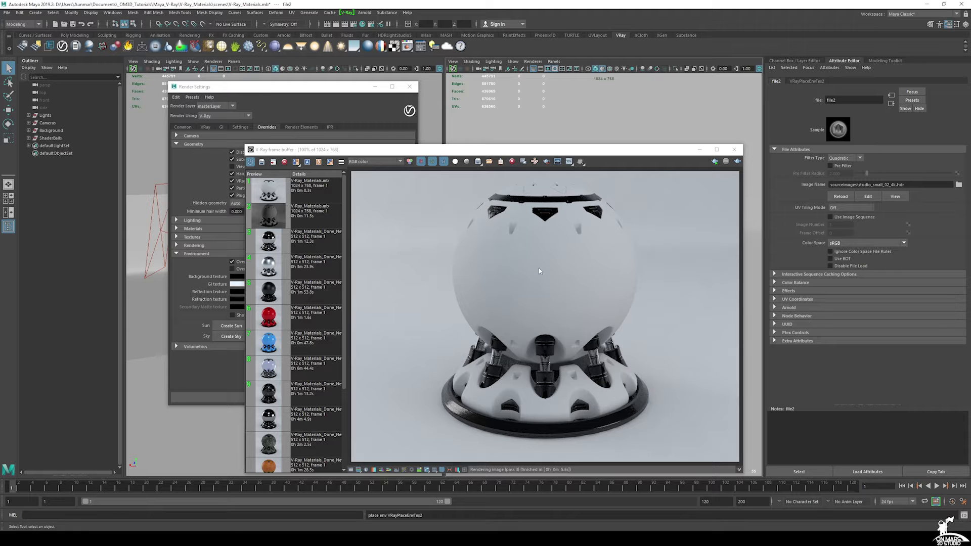
left_click_drag(442, 155, 499, 151)
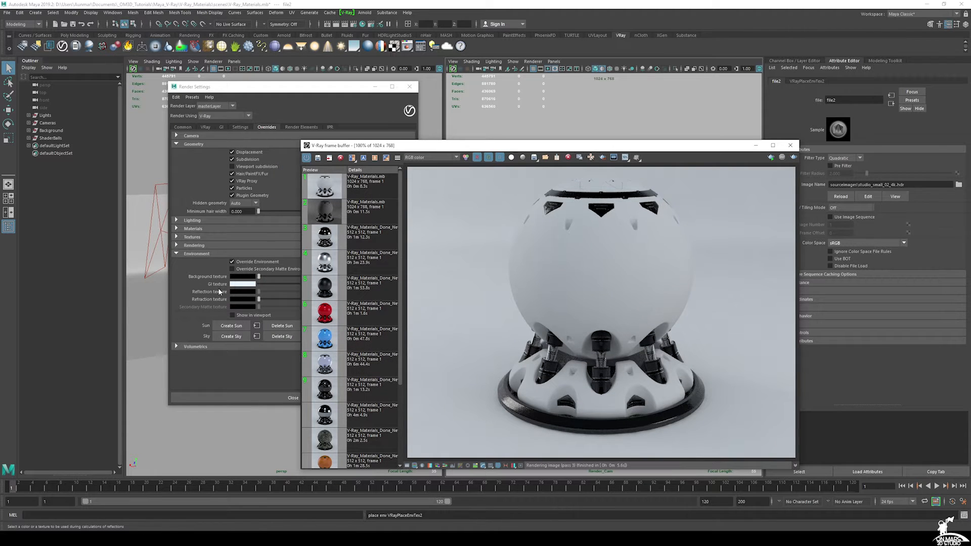
left_click(793, 157)
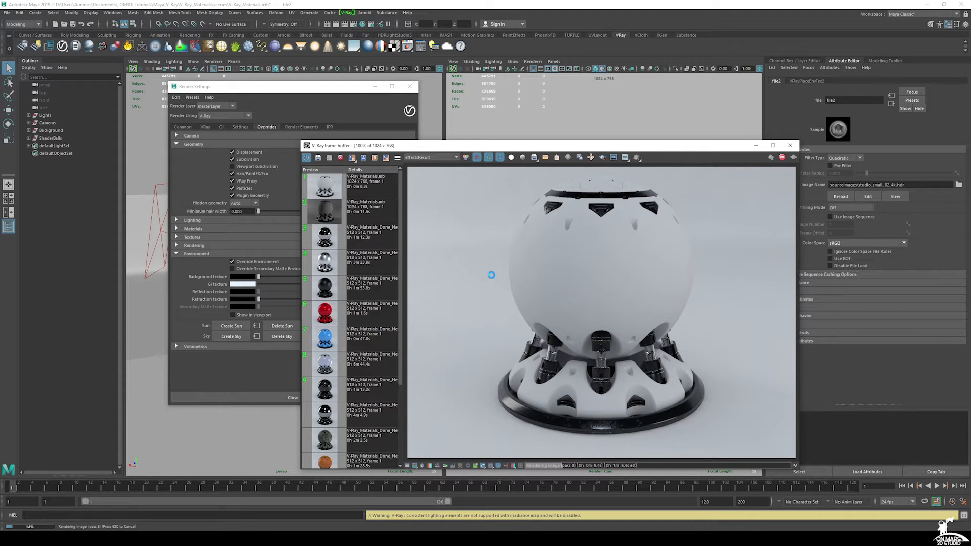
left_click(339, 205)
left_click(342, 188)
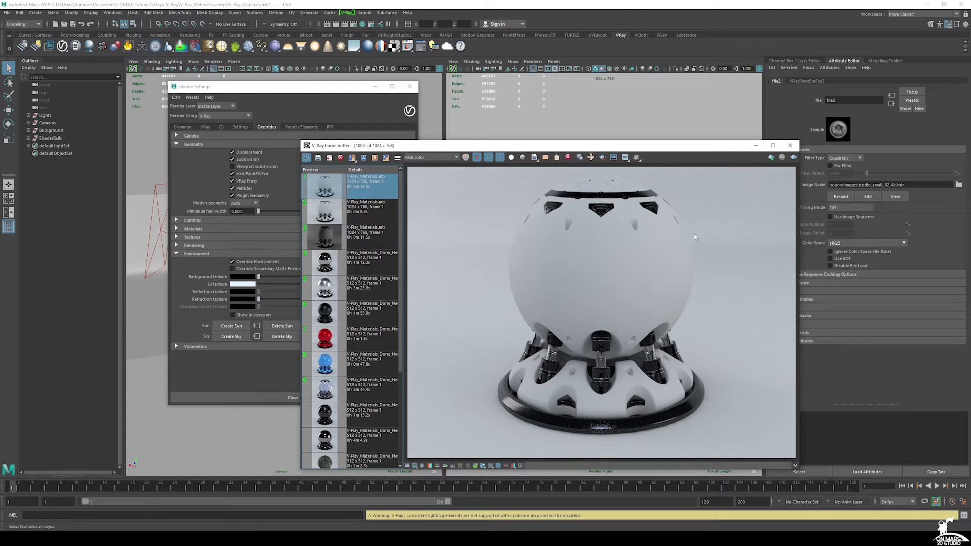
Step: Close the render settings and the V-Ray frame buffer
left_click_drag(343, 88, 311, 81)
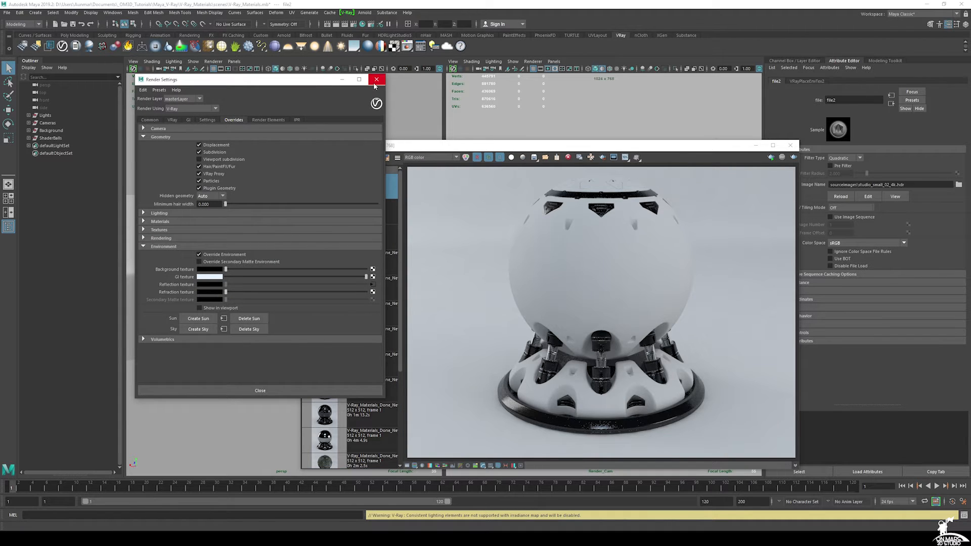
left_click(375, 84)
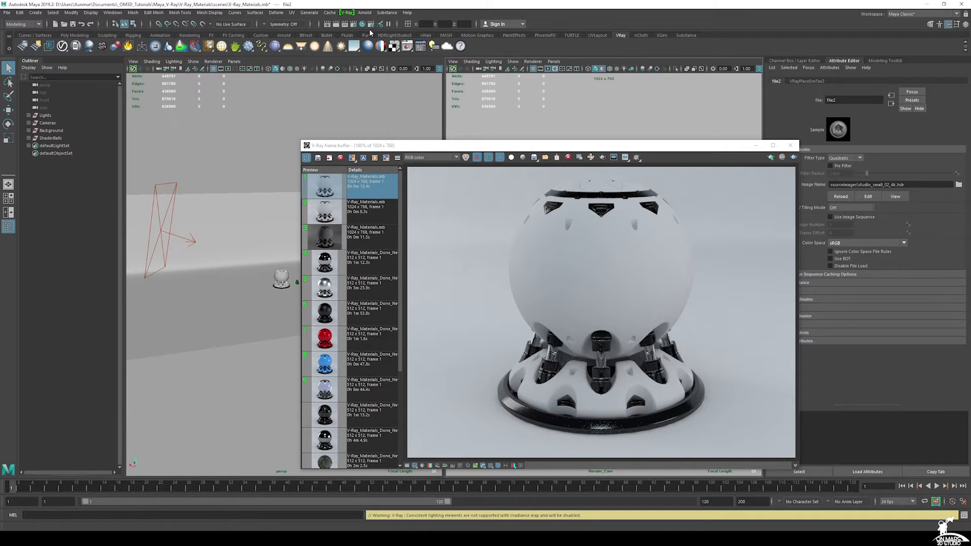
left_click_drag(444, 152, 370, 149)
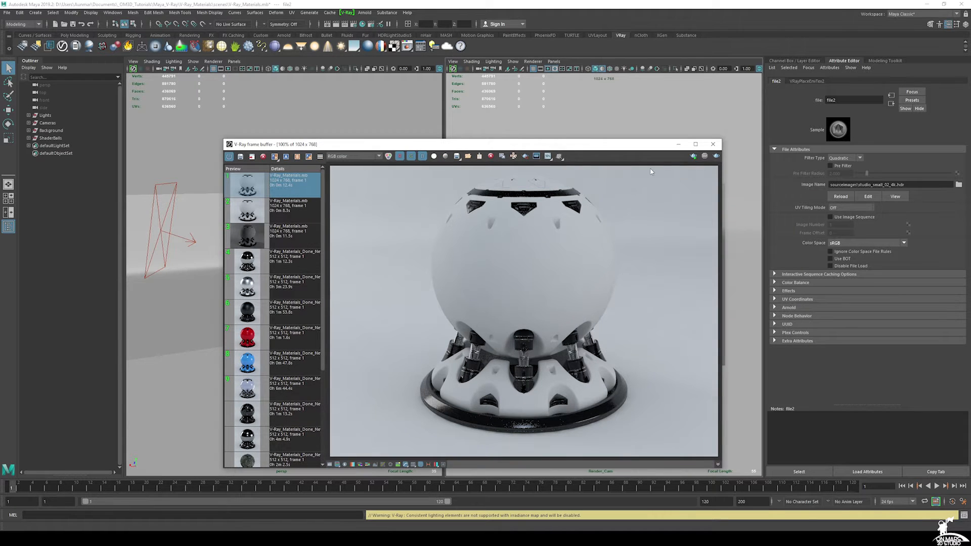
left_click(715, 145)
Step: Select the shader ball's main body and top cap in the perspective view and assign them a new VRay Mtl
scroll(279, 283, "up", 5)
scroll(278, 283, "up", 5)
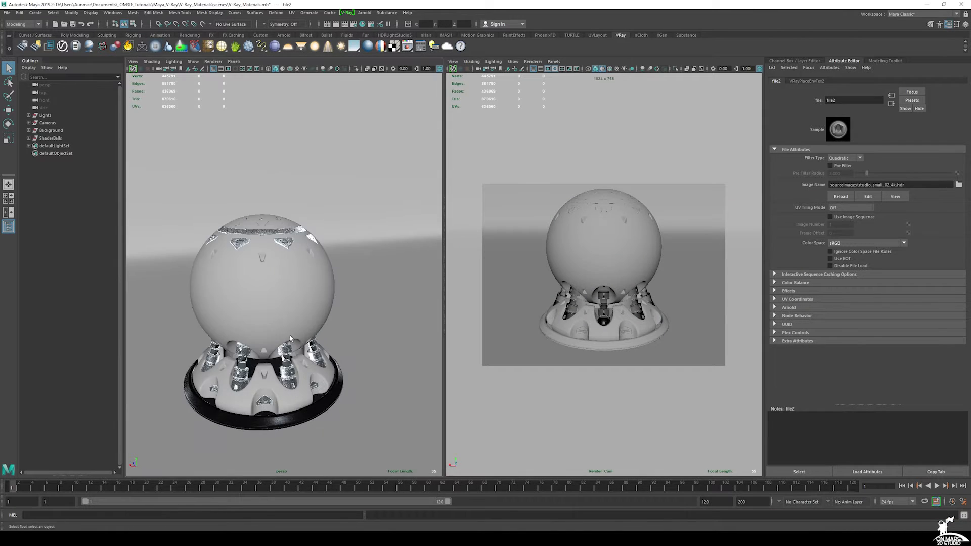
left_click(281, 276)
left_click(276, 228)
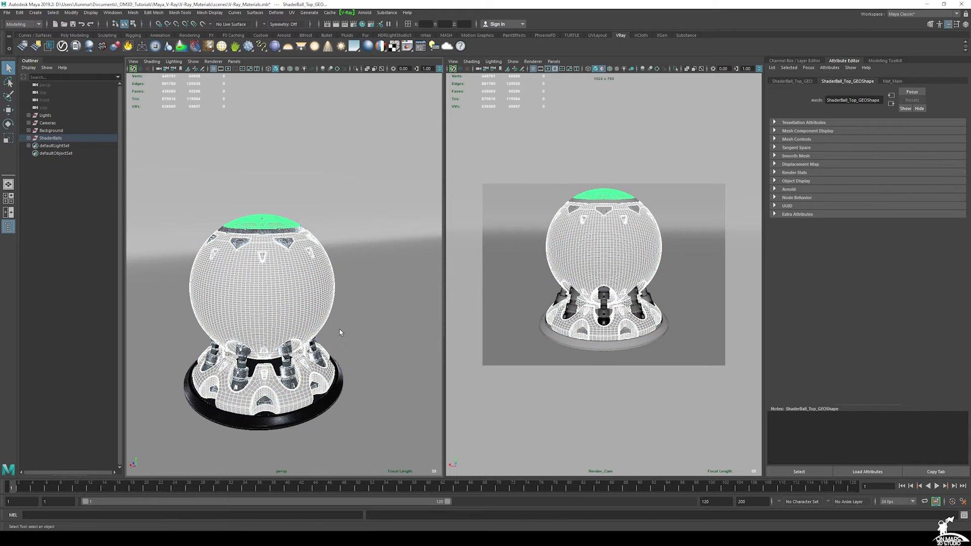
left_click_drag(339, 330, 301, 288, "alt")
right_click(307, 287)
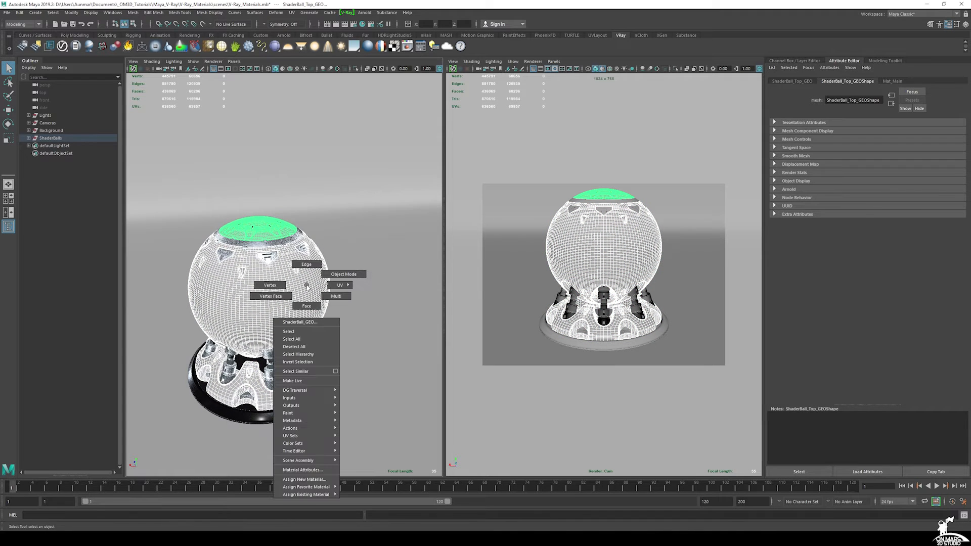
left_click(318, 480)
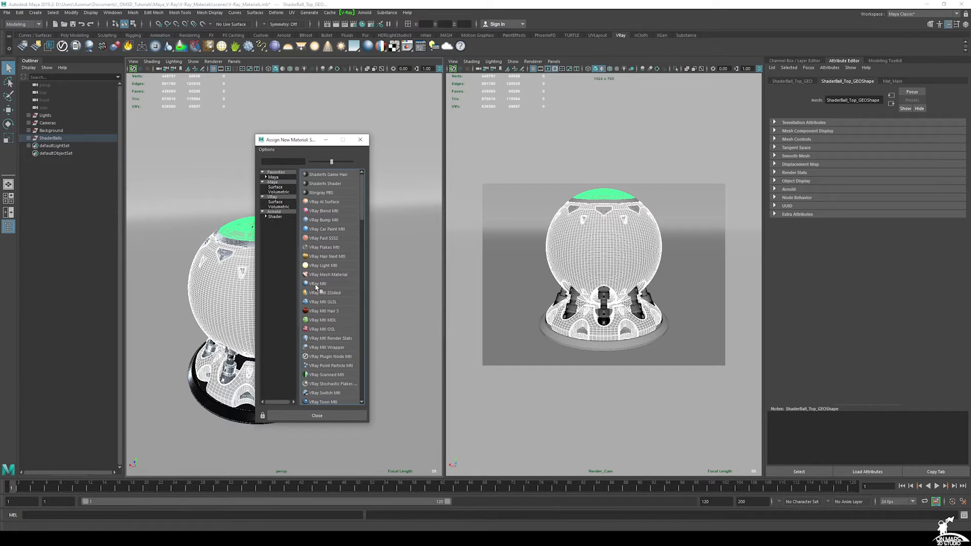
left_click(316, 285)
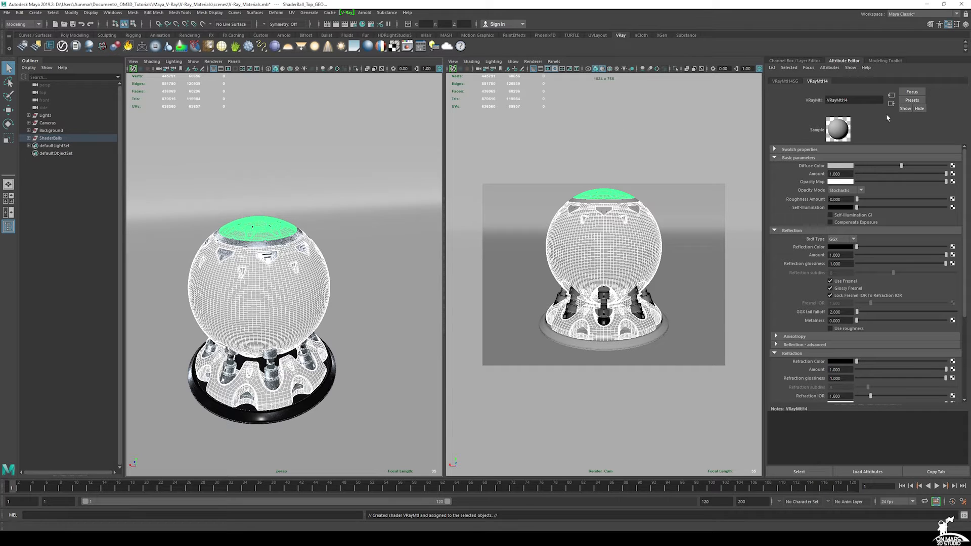
Step: Rename the new V-Ray material as Main_Material
left_click_drag(860, 100, 767, 104)
type("Main_Material")
key("Return")
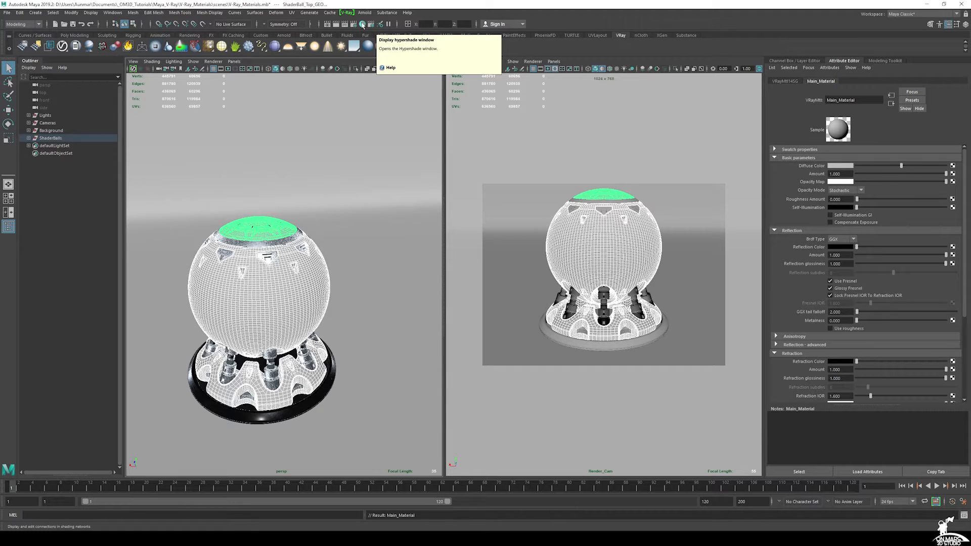
Step: Open the Hypershade and graph the input and output connections of Main_Material
left_click(362, 25)
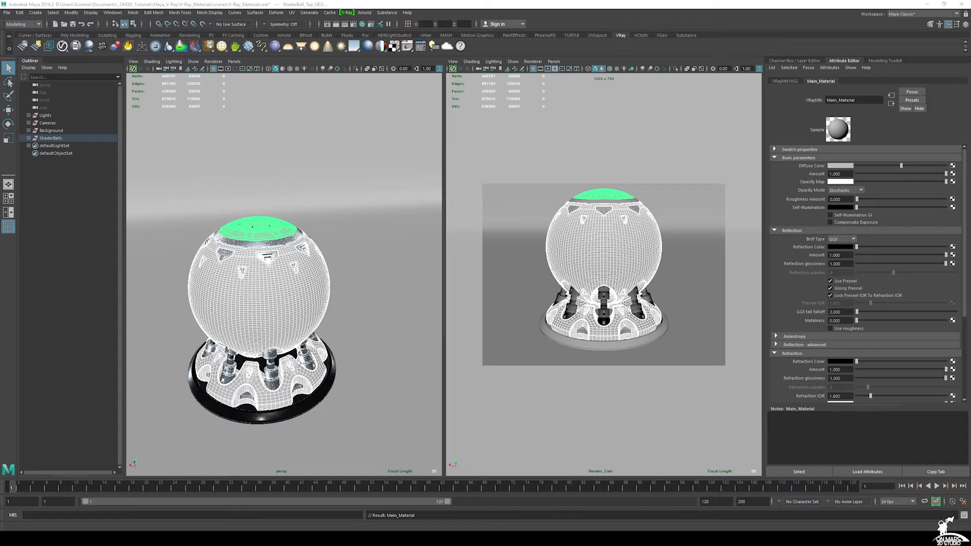
left_click_drag(970, 79, 549, 95)
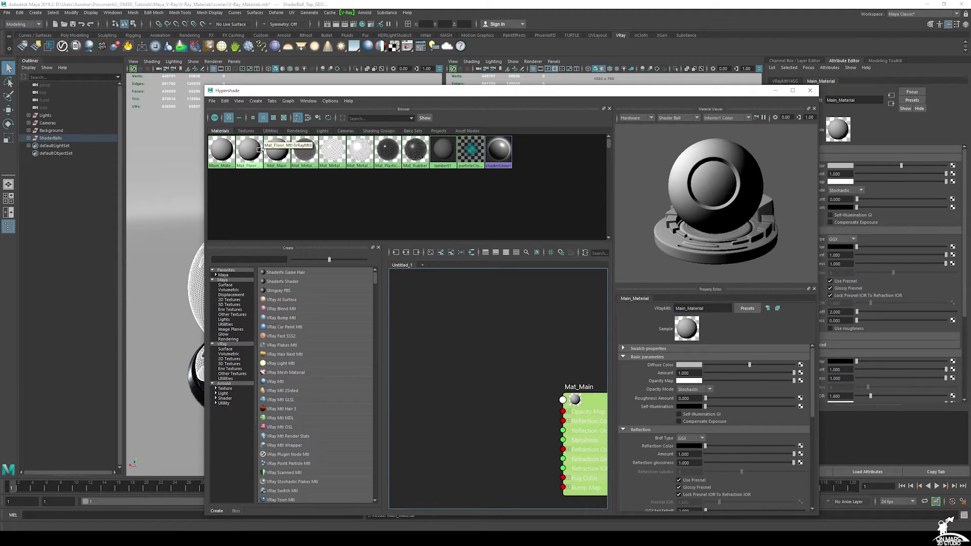
left_click(224, 155)
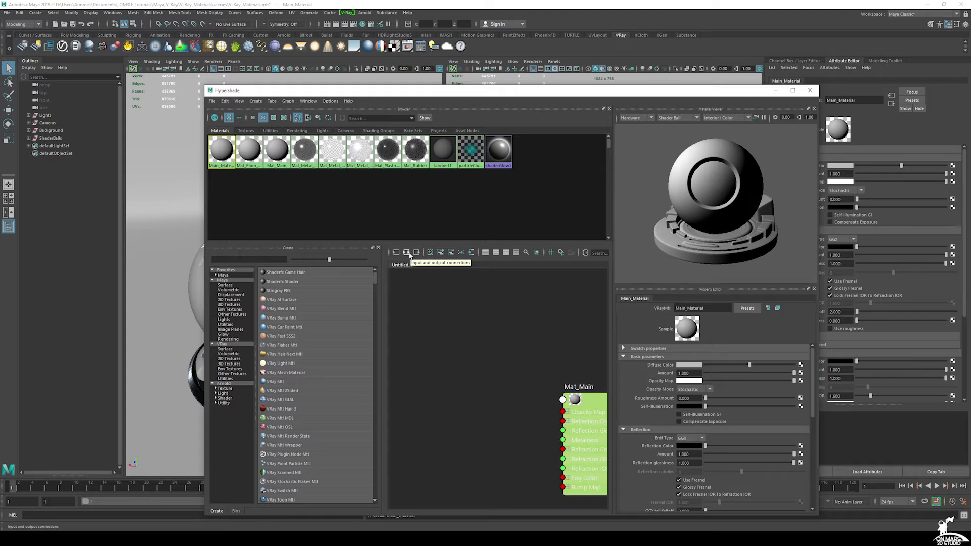
left_click(407, 253)
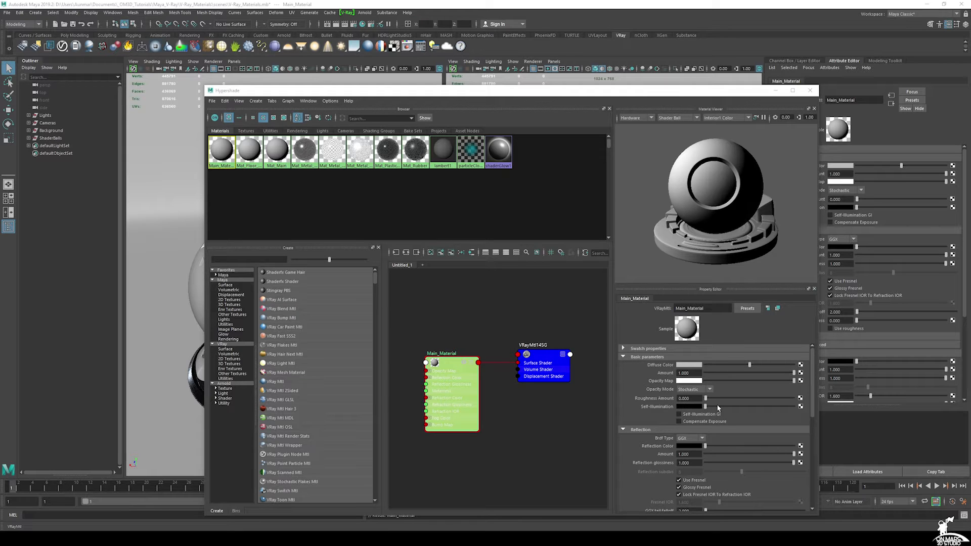
Step: Switch the material viewer's renderer to V-Ray to preview Main_Material
scroll(675, 398, "down", 1)
scroll(673, 398, "up", 1)
left_click_drag(529, 89, 406, 84)
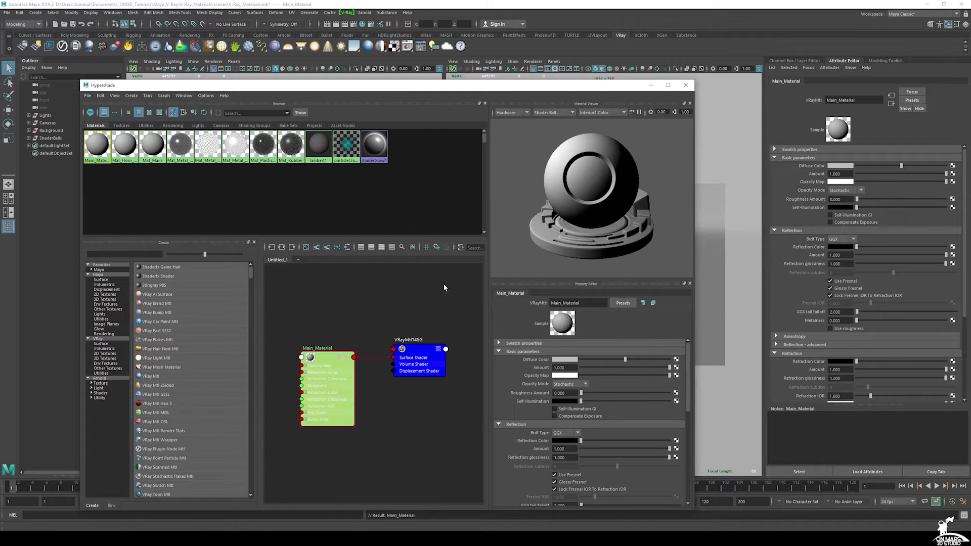
left_click(516, 114)
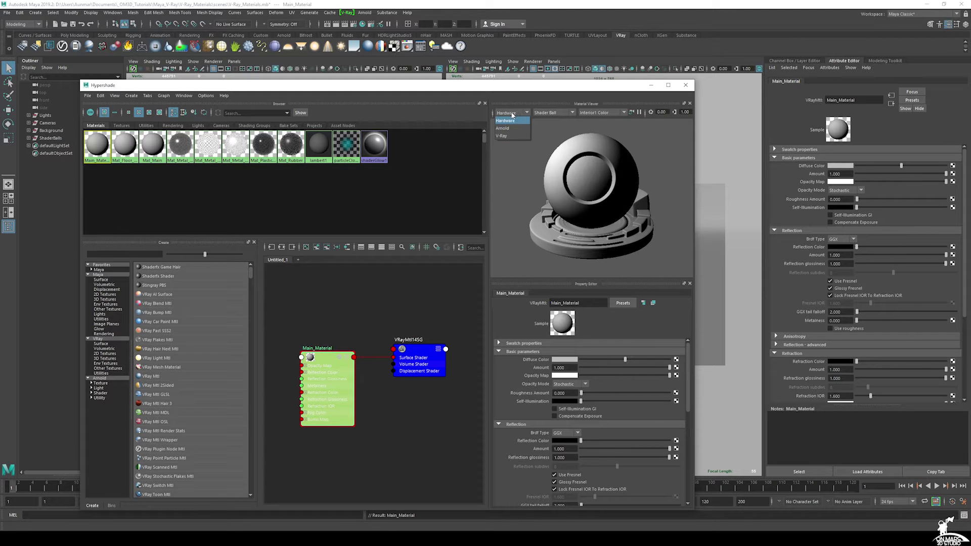
left_click(507, 136)
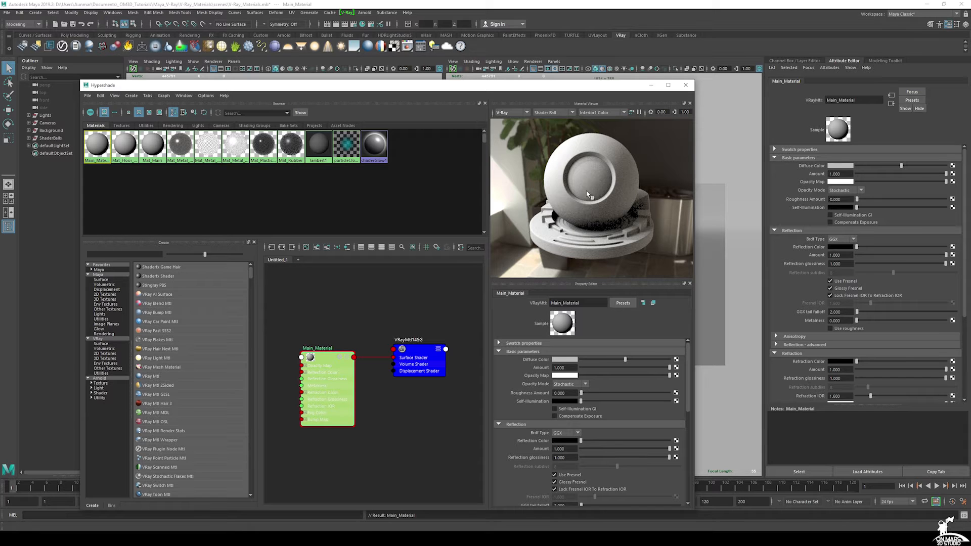
Step: Try yellow as the diffuse color of Main_Material, then set it to bright green
left_click(566, 361)
left_click(543, 342)
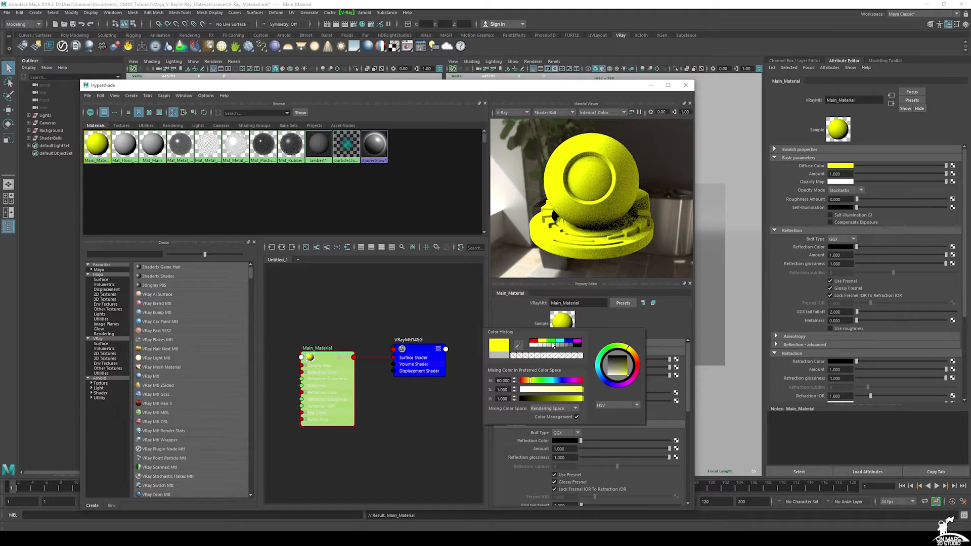
left_click(552, 342)
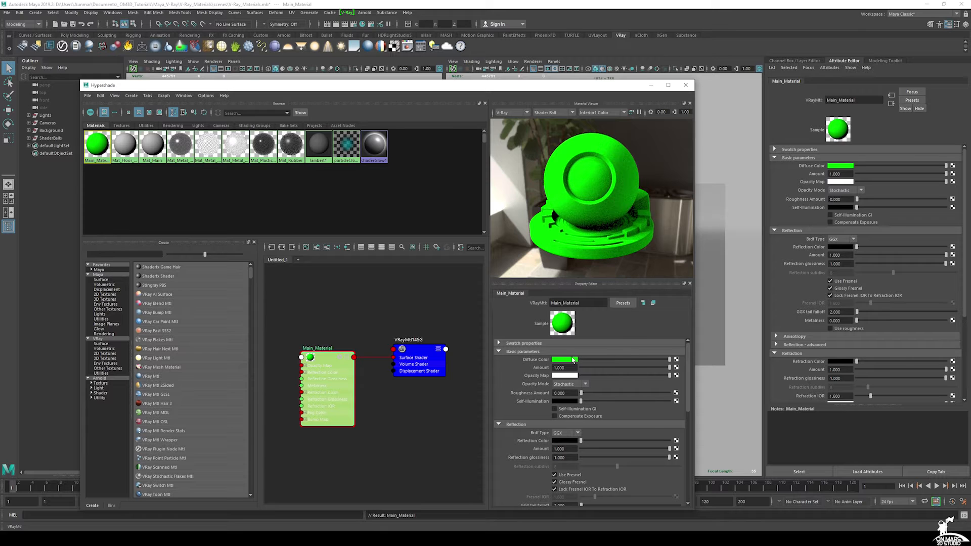
Step: Refine the diffuse color to saturation 0.659 and value 0.278, and shift its hue from green to teal
left_click(572, 359)
left_click(553, 386)
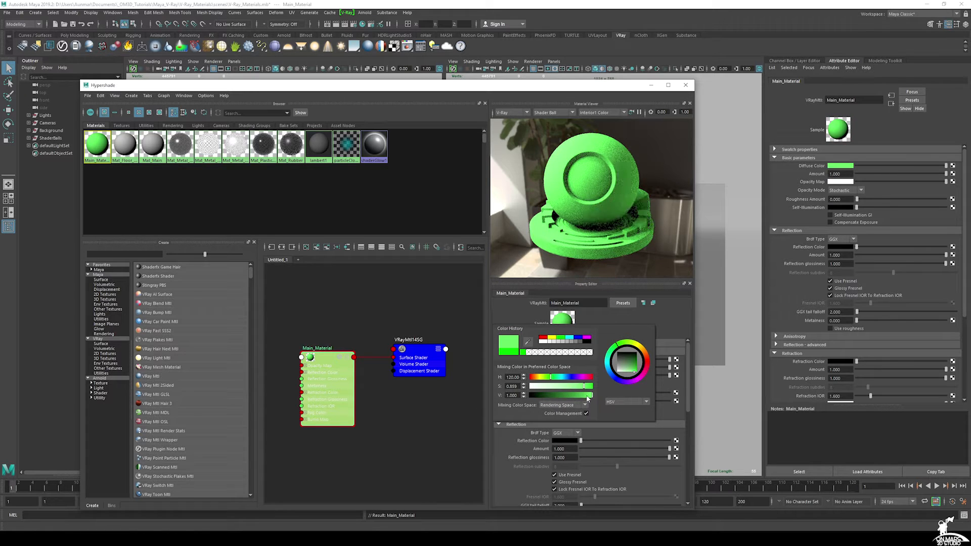
left_click_drag(587, 397, 569, 396)
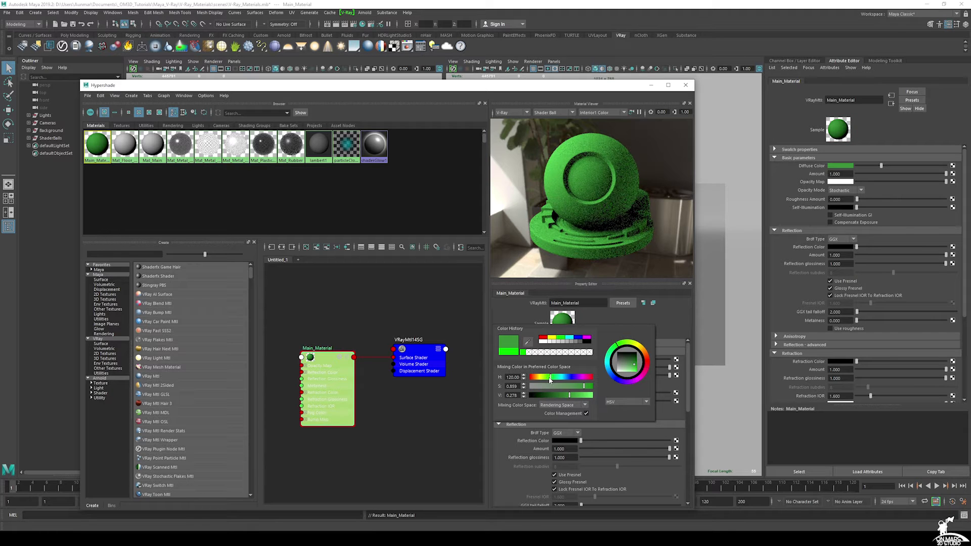
left_click(557, 377)
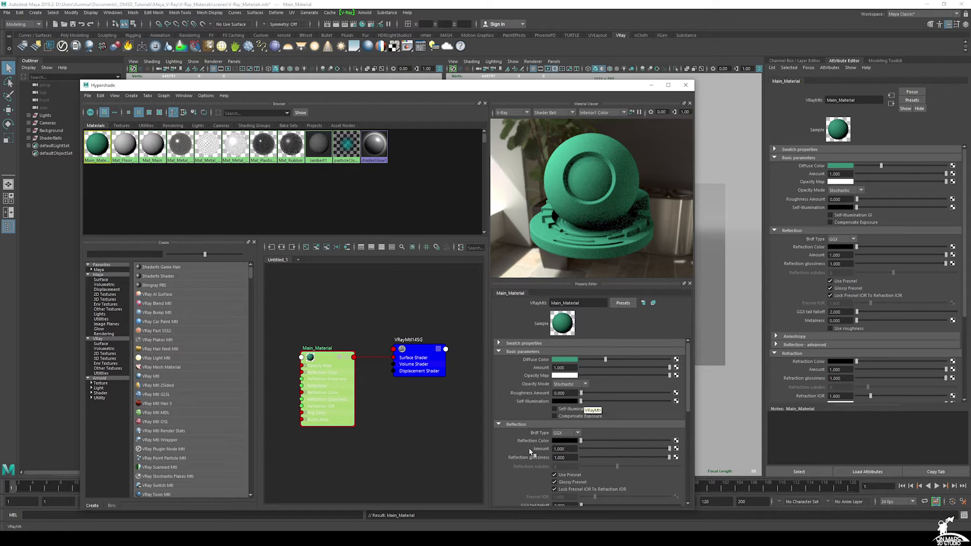
Step: Compare Main_Material's simplified Lookdev view with its full attribute view in the Hypershade, and glance at its channel list
left_click(644, 303)
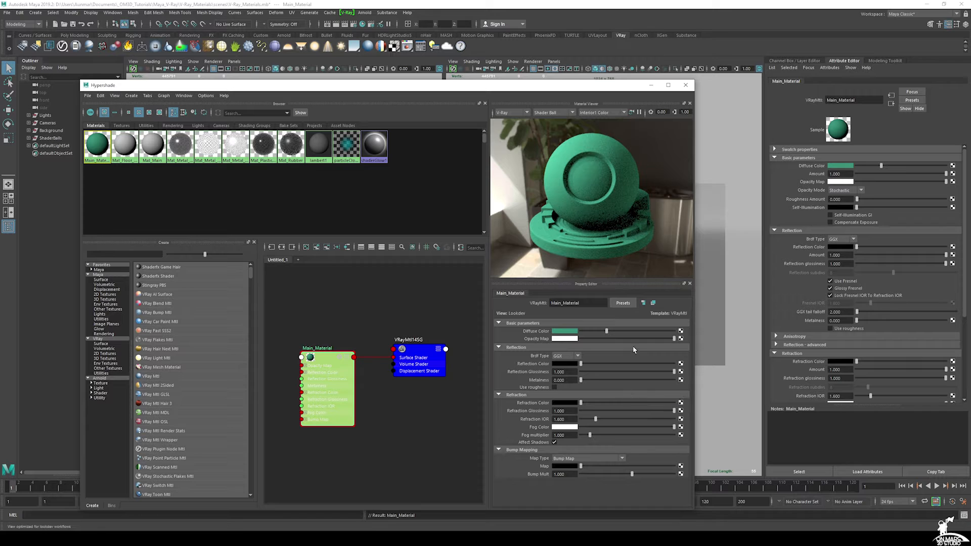
left_click(643, 303)
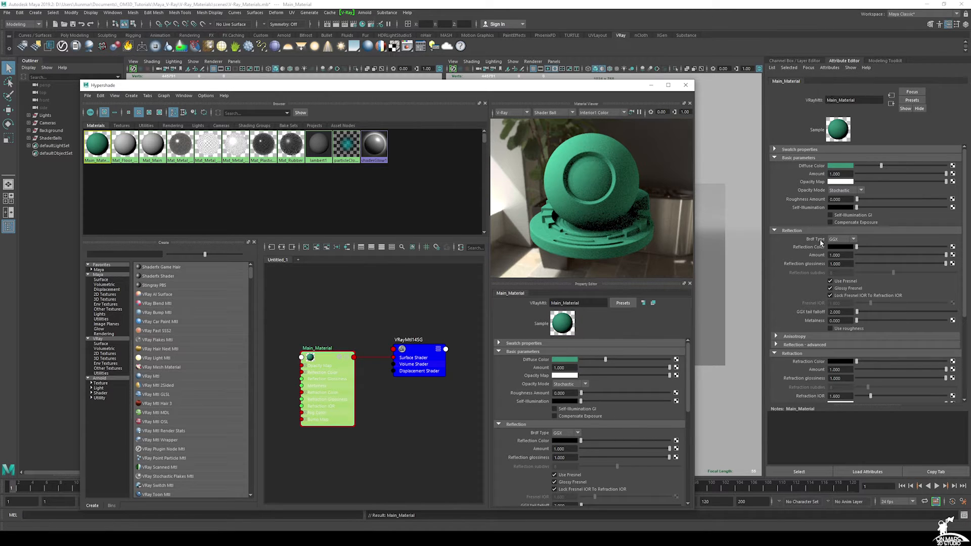
key("ctrl+a")
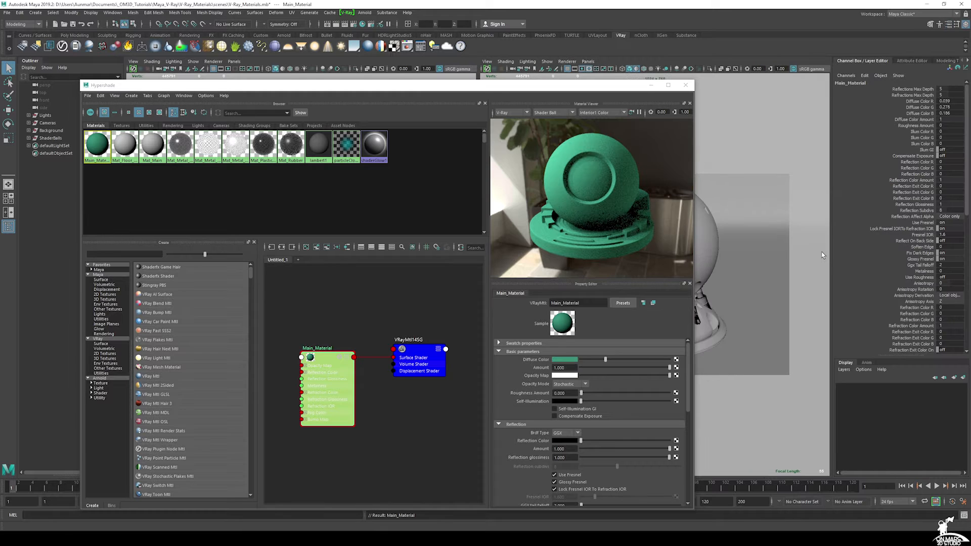
key("ctrl+a")
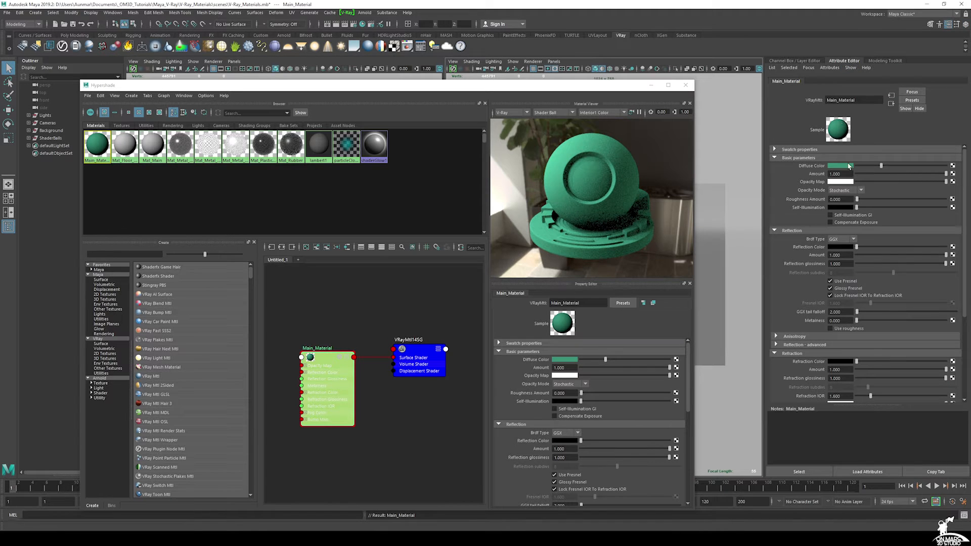
left_click(643, 303)
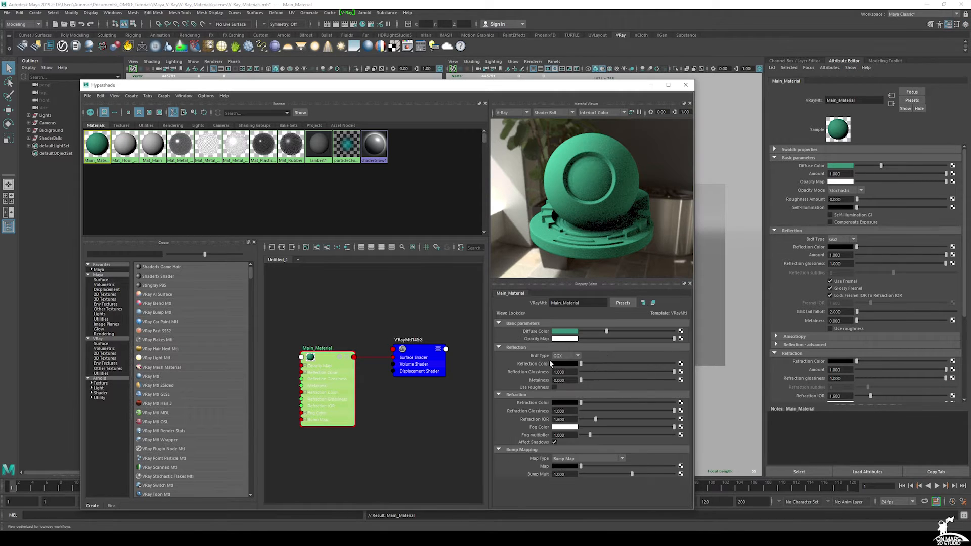
left_click(653, 303)
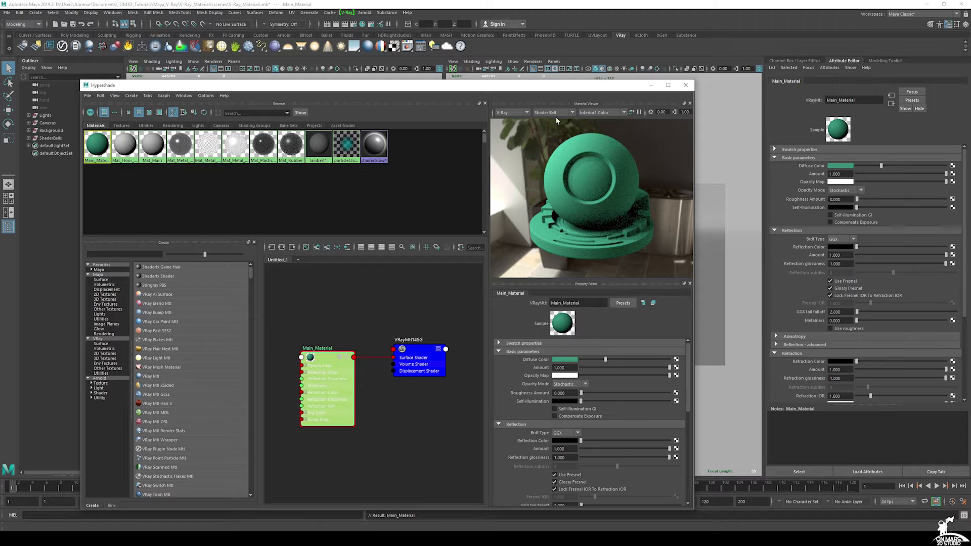
Step: Move the Hypershade window up, then try adjusting the diffuse amount and lowering the diffuse color's saturation on Main_Material
left_click_drag(560, 84, 582, 60)
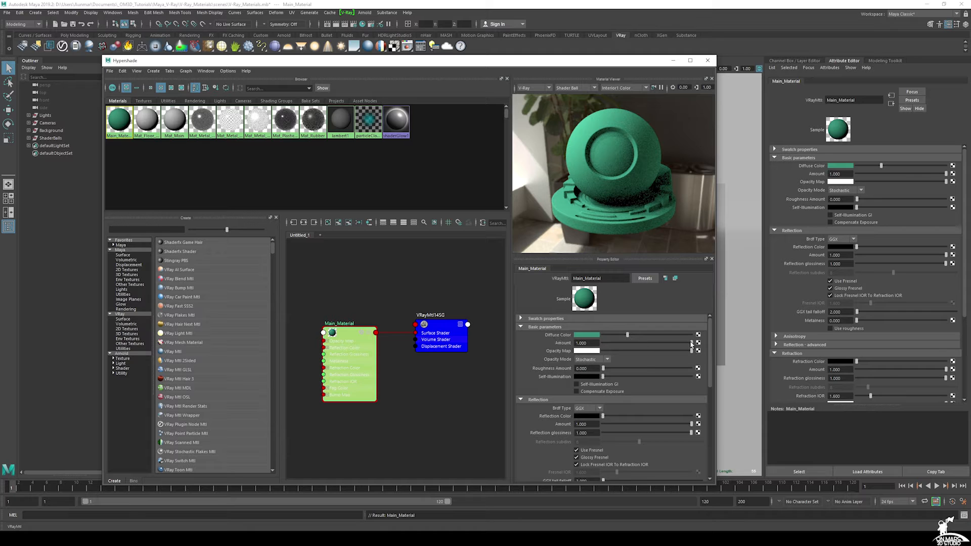
mouse_move(692, 346)
left_mouse_down()
mouse_move(603, 344)
mouse_move(693, 343)
left_mouse_up()
left_click(580, 335)
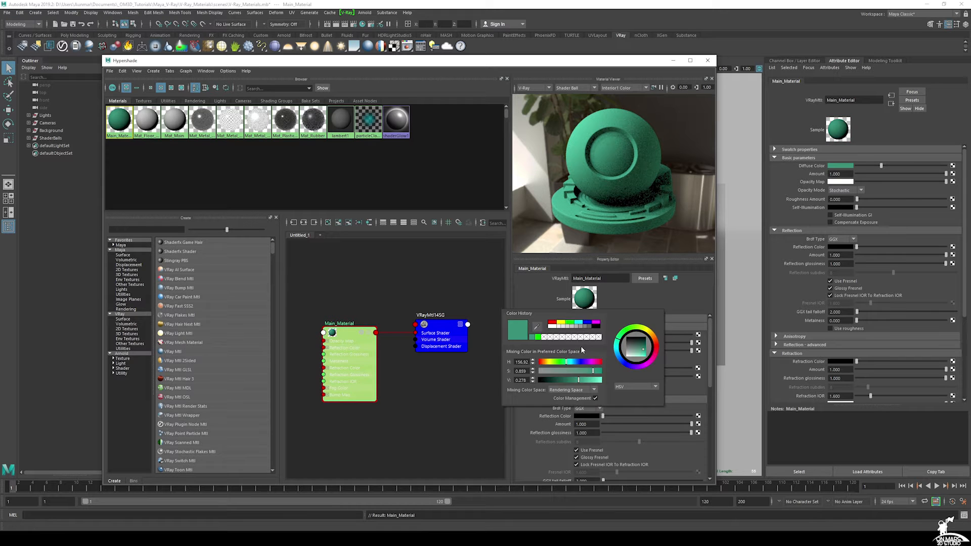
left_click_drag(592, 374, 578, 375)
left_click(593, 371)
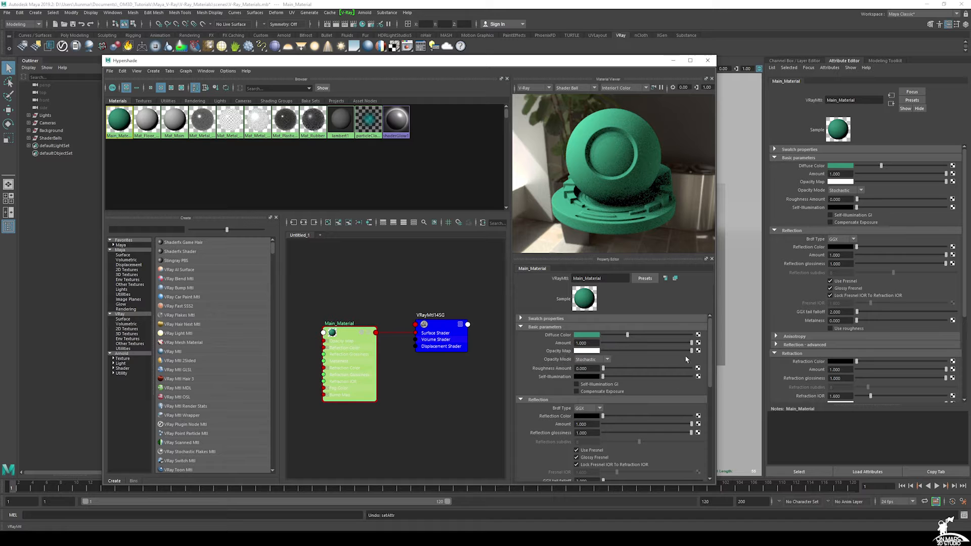
Step: Try a gray opacity map value on Main_Material to make it semi-transparent, then return it to white
left_click_drag(691, 351, 622, 352)
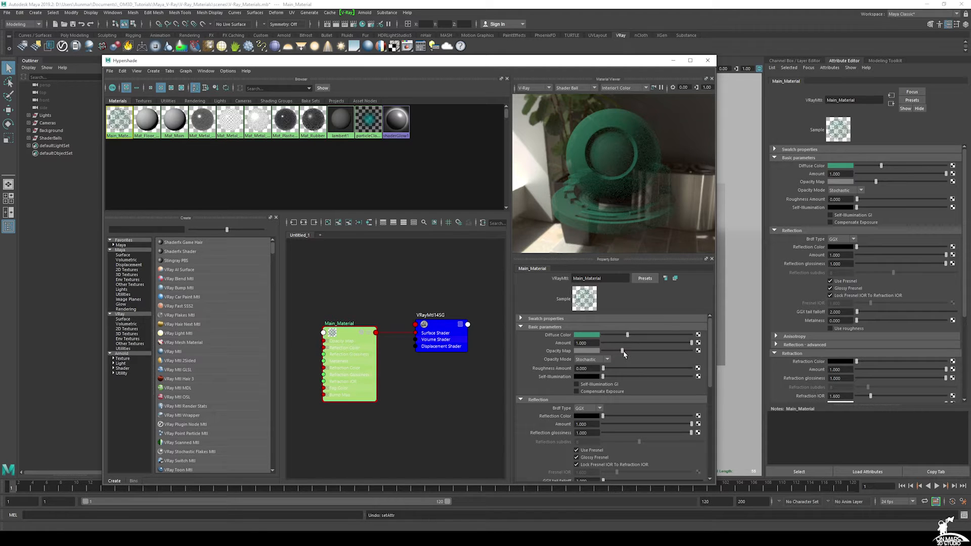
left_click_drag(623, 352, 709, 353)
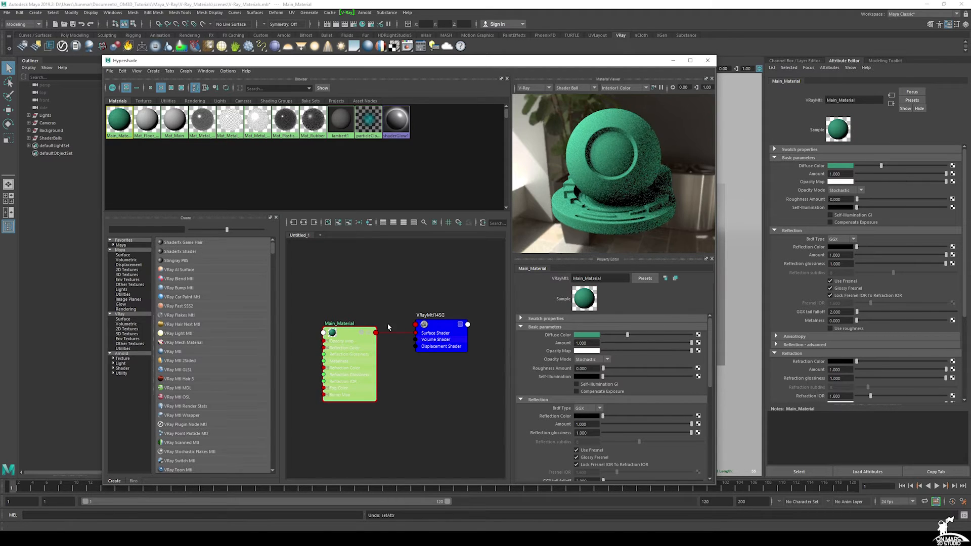
Step: Add a Checker 2D texture to the Hypershade graph containing Main_Material
left_click_drag(447, 409, 404, 326)
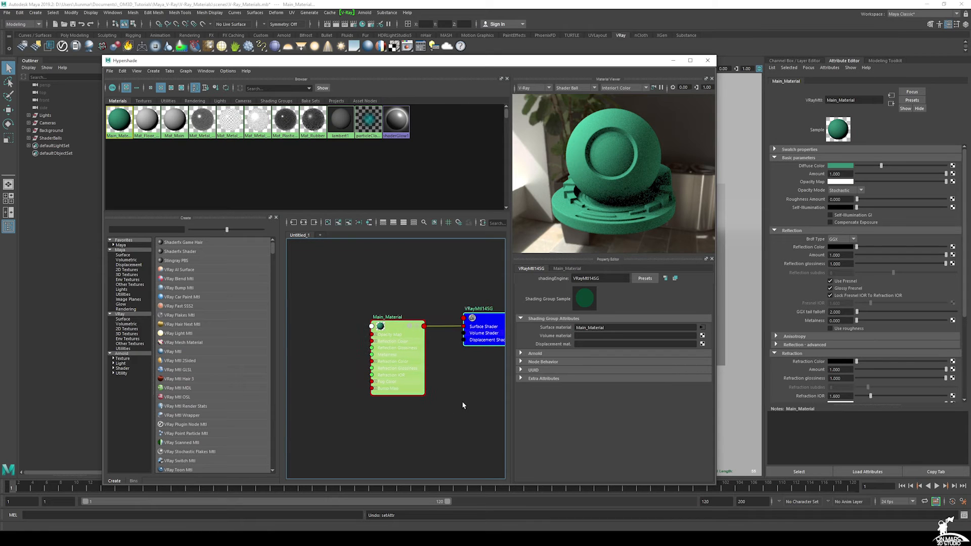
left_click(476, 388)
left_click(398, 334)
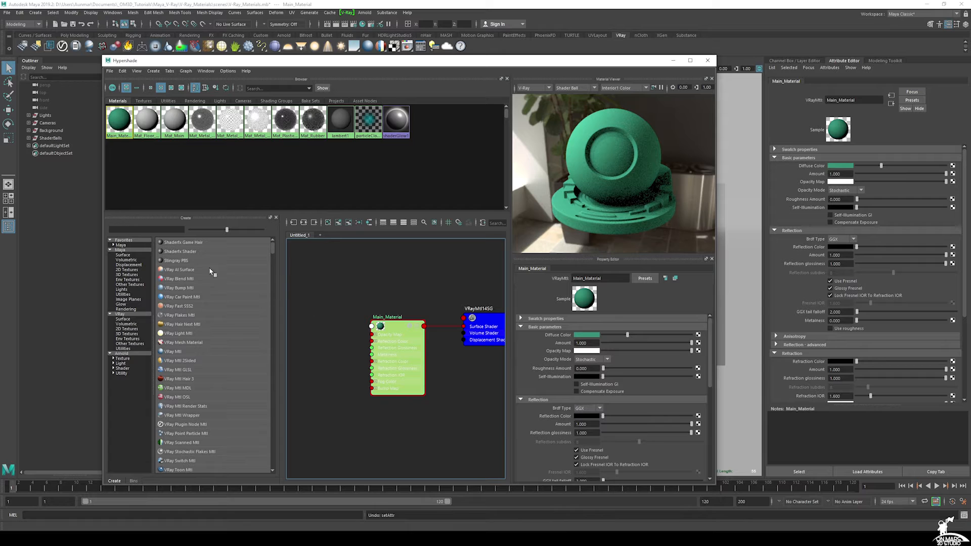
left_click(123, 256)
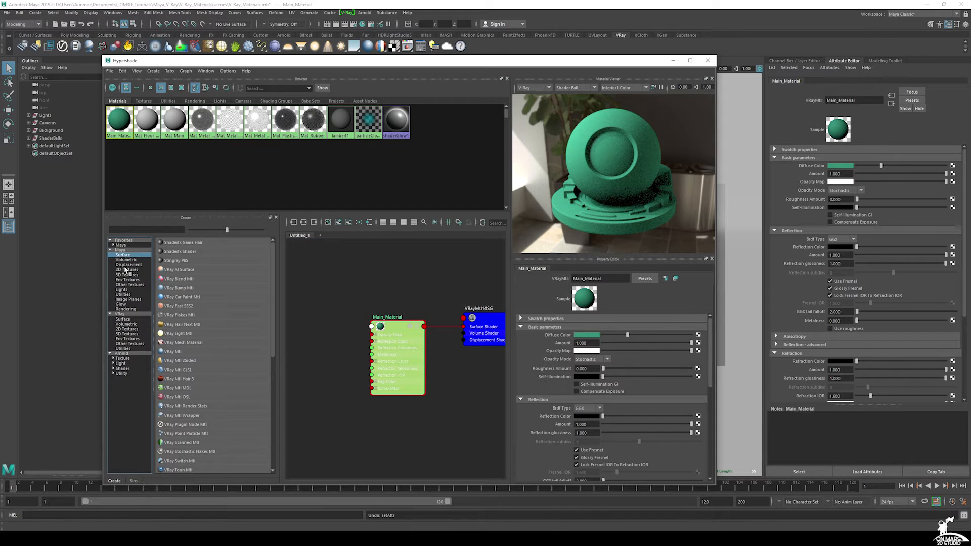
left_click(127, 270)
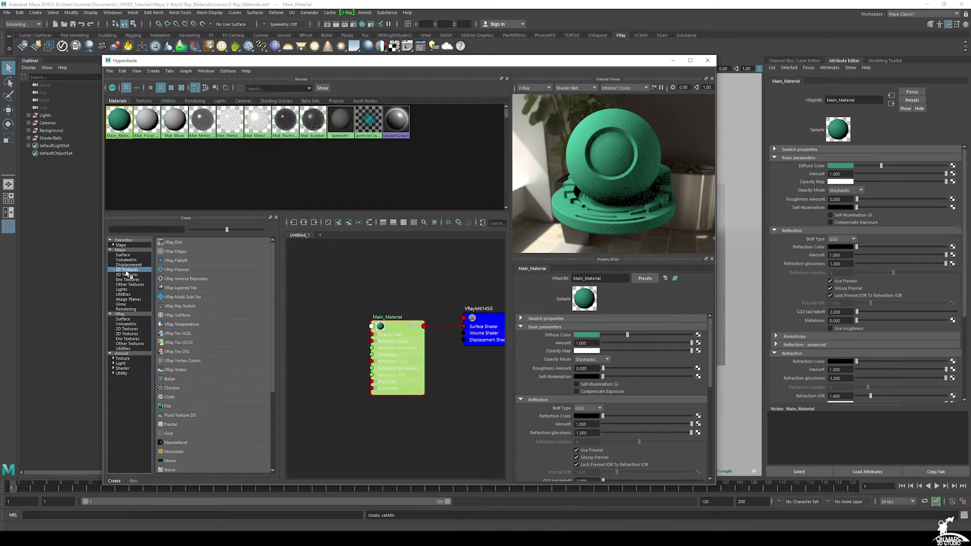
left_click(172, 388)
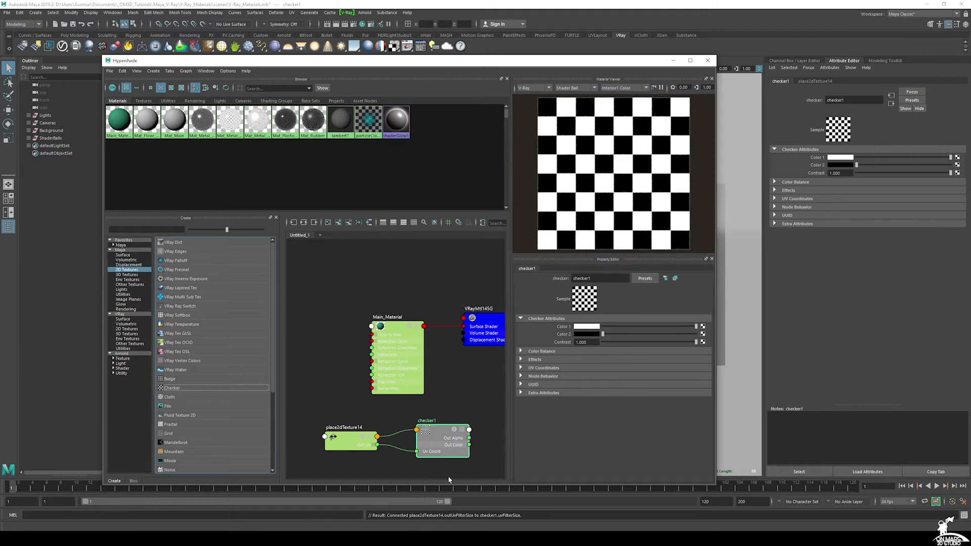
Step: Arrange the checker and its placement node ahead of Main_Material and connect the checker to the material's Opacity Map
left_click_drag(449, 477, 321, 411)
left_click_drag(446, 442, 312, 345)
middle_click_drag(385, 411, 444, 423, "alt")
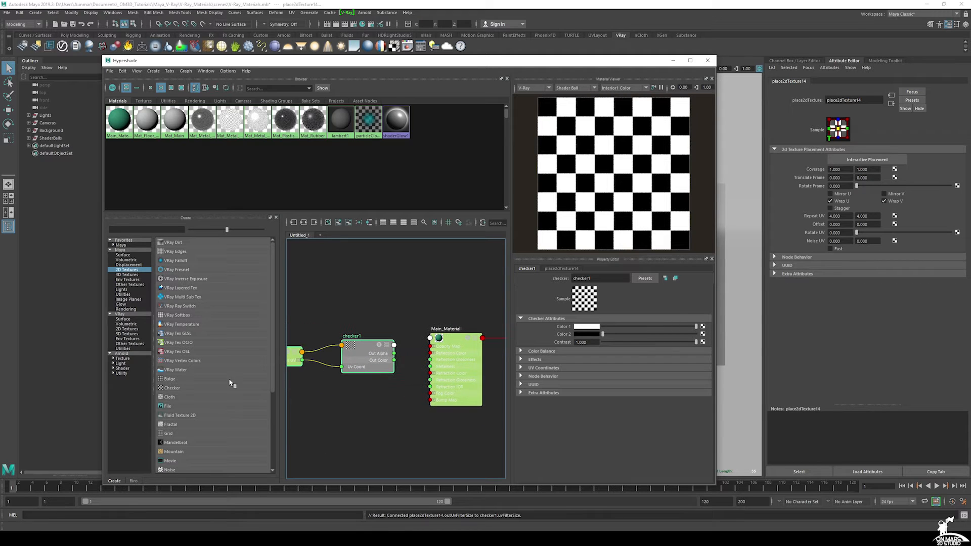
left_click(440, 343)
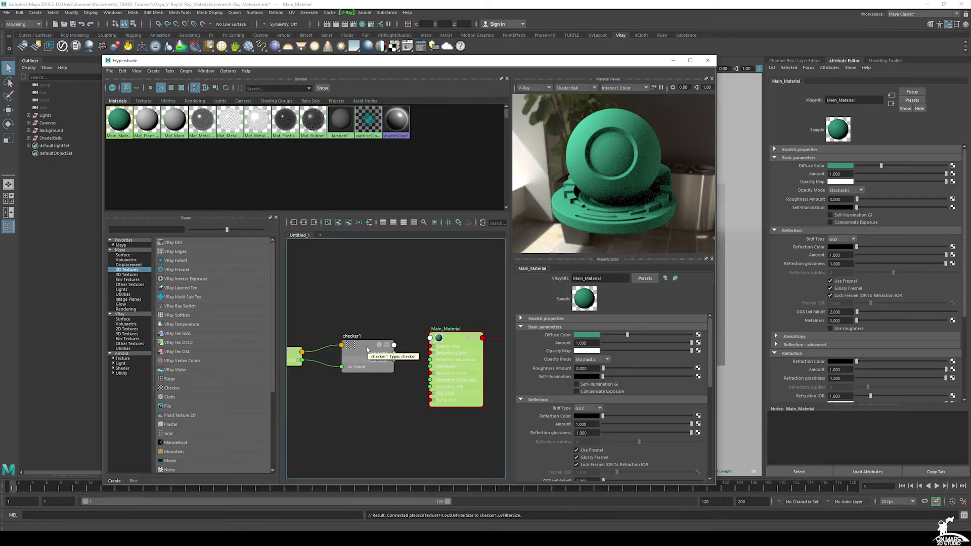
middle_click_drag(367, 348, 556, 352)
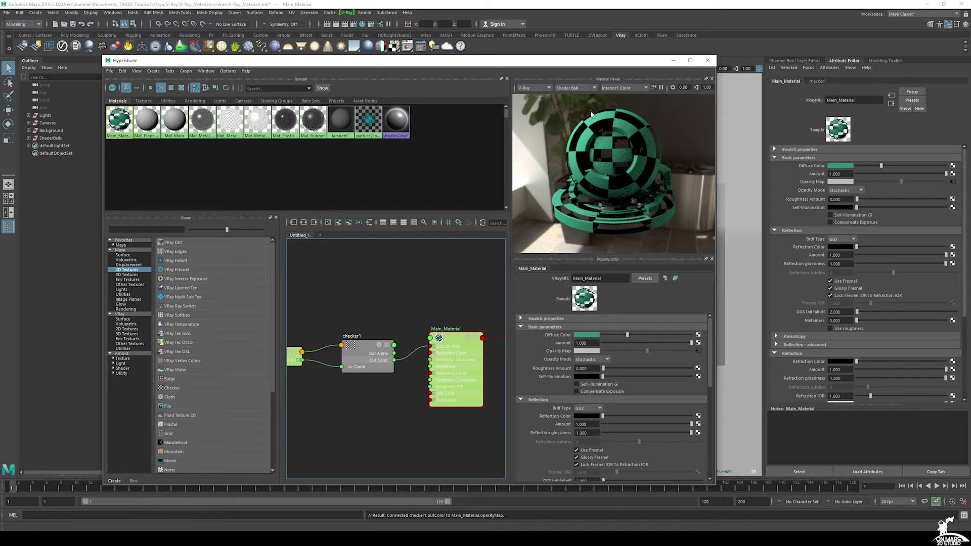
Step: Set the checker placement node's Repeat UV to 10 in both directions
left_click(361, 350)
key("a")
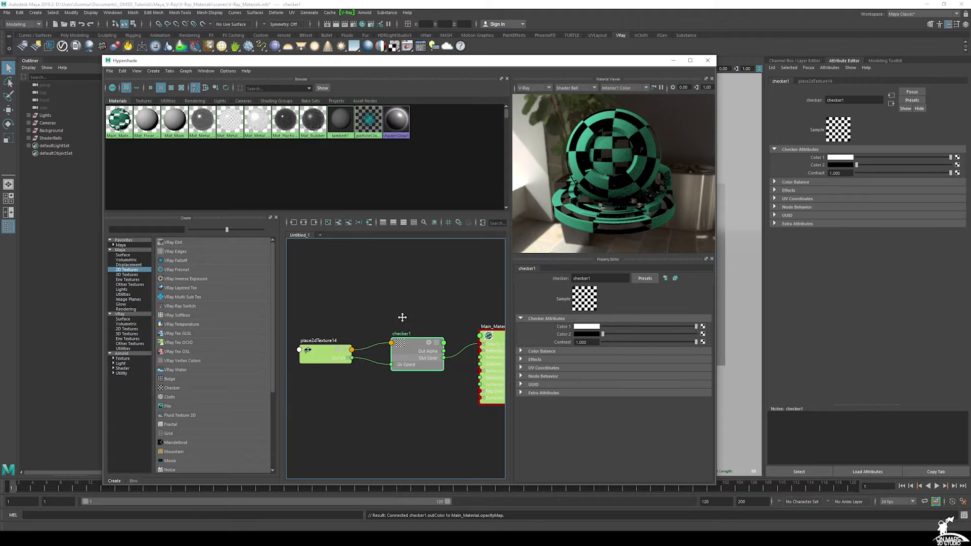
middle_click_drag(412, 393, 388, 384, "alt")
left_click(325, 342)
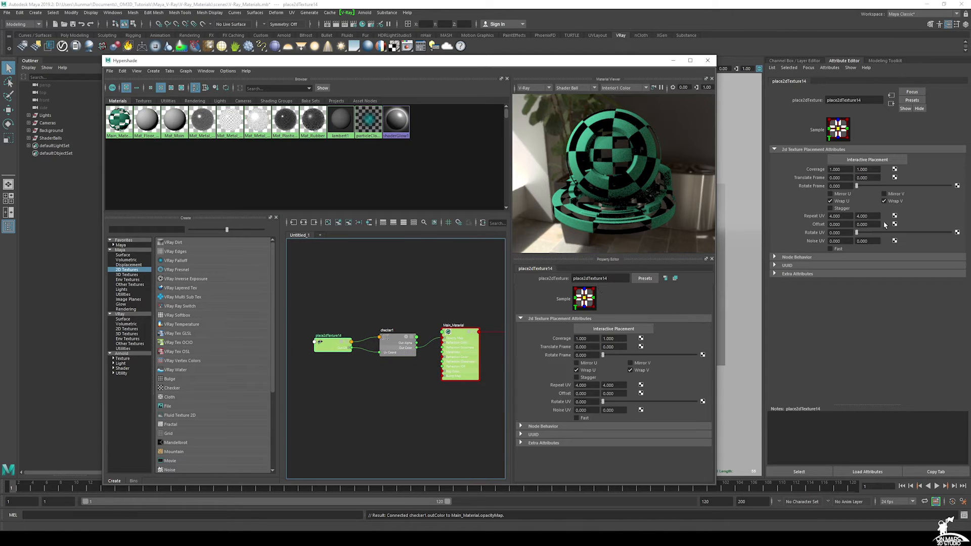
left_click_drag(843, 216, 832, 216)
type("10")
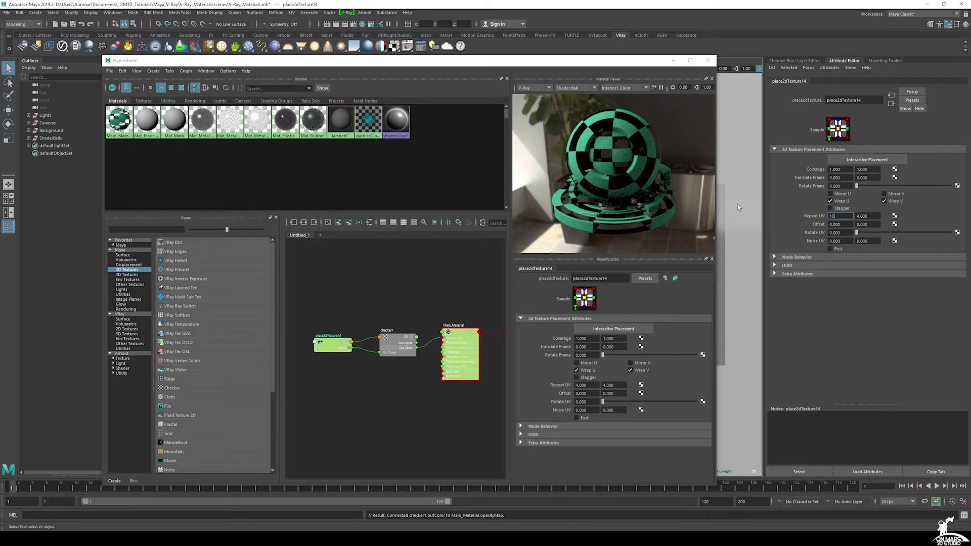
key("Tab")
type("10")
key("Return")
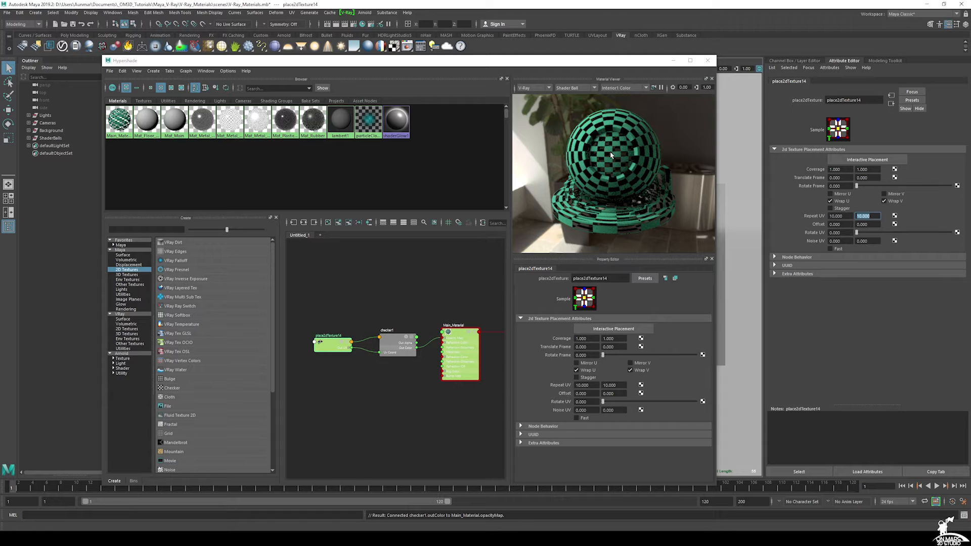
Step: Delete the checker texture and its placement node, then return Main_Material's opacity map to white
left_click_drag(318, 316, 396, 379)
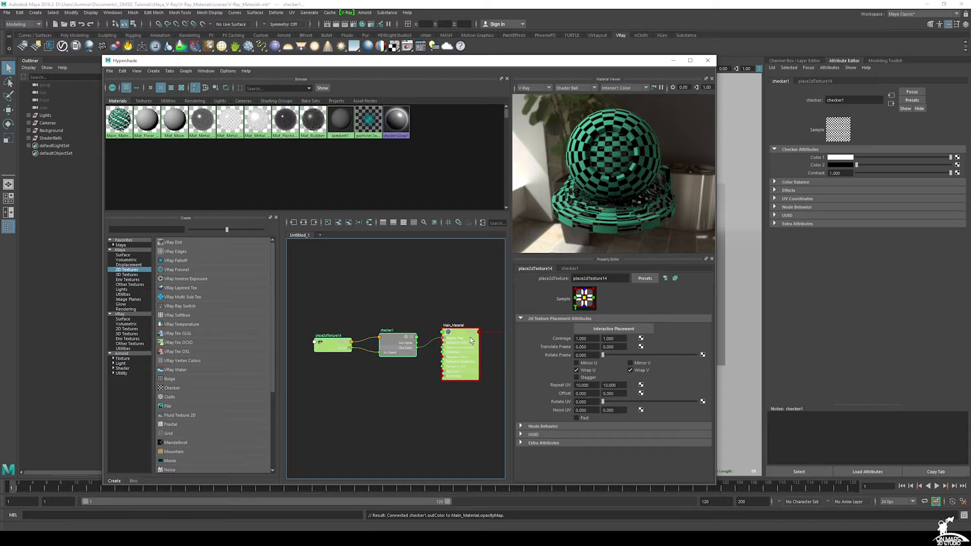
key("Delete")
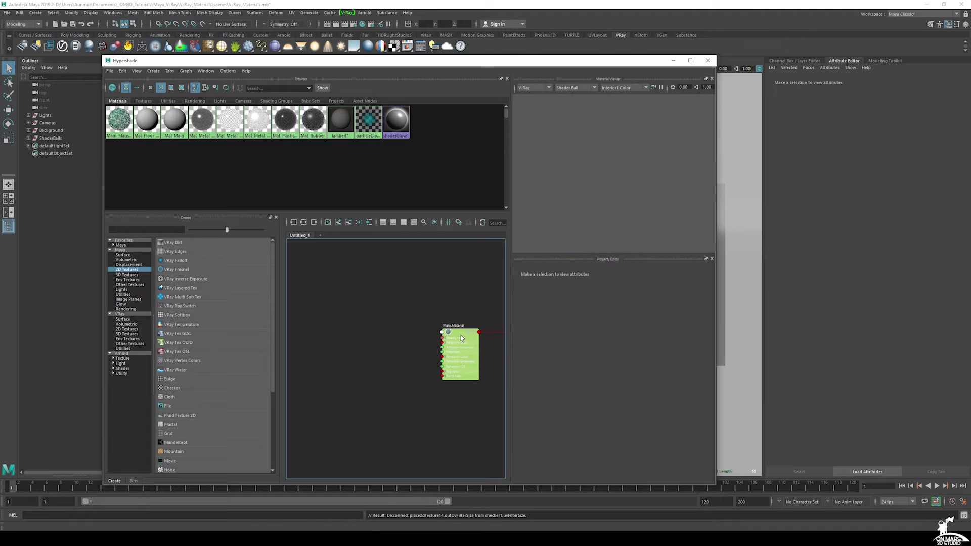
left_click(458, 334)
key("3")
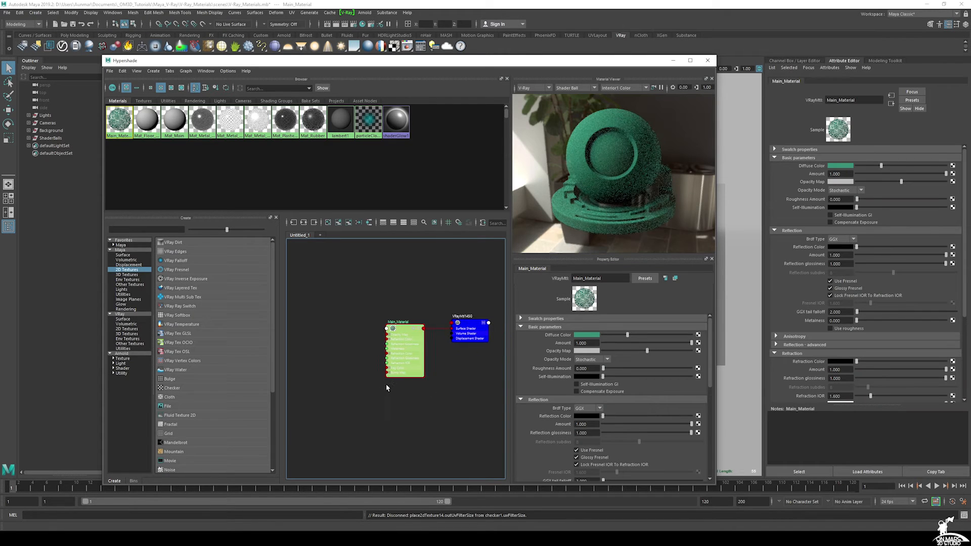
scroll(387, 388, "up", 3)
left_click_drag(648, 351, 699, 354)
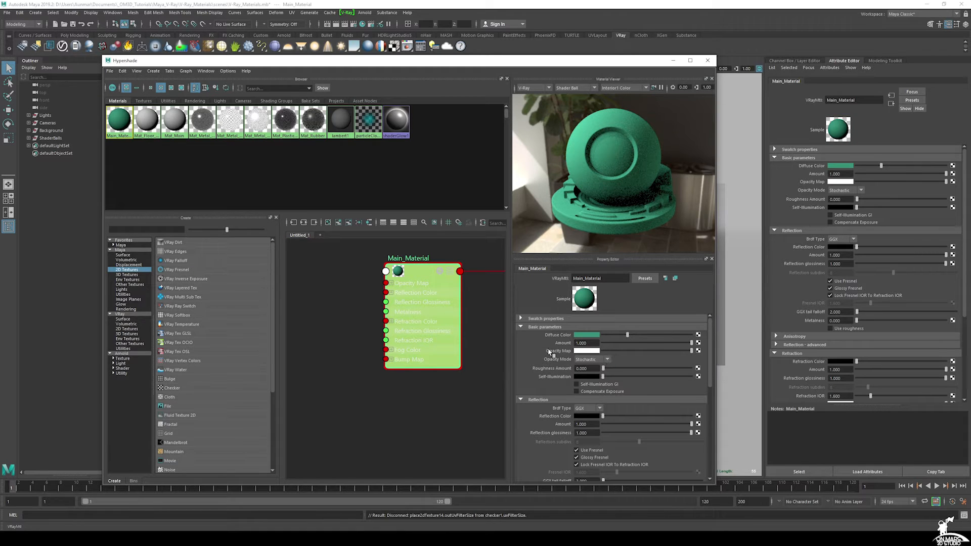
Step: Try a Roughness Amount of 1 on Main_Material, then return it to 0
scroll(537, 358, "down", 2)
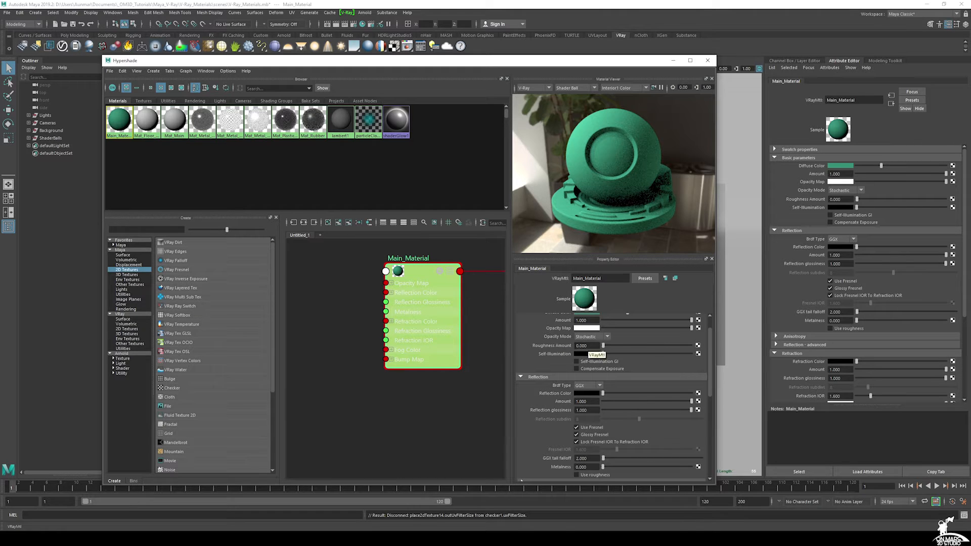
middle_click_drag(400, 427, 384, 446, "alt")
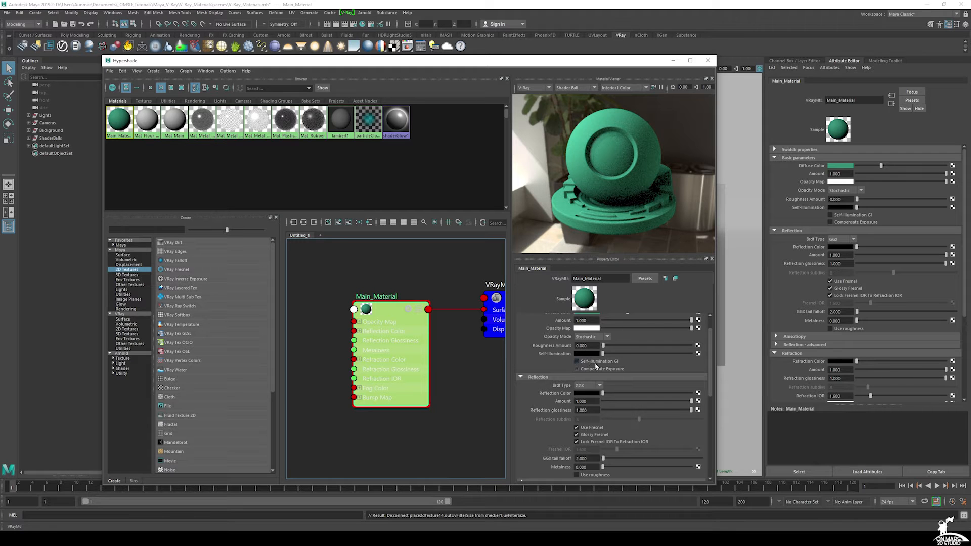
left_click_drag(604, 348, 701, 349)
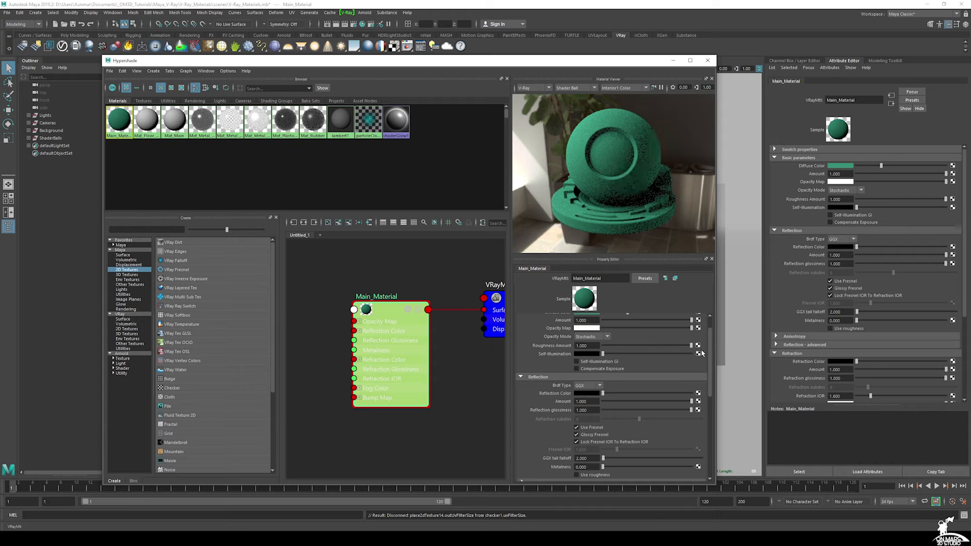
scroll(664, 393, "down", 1)
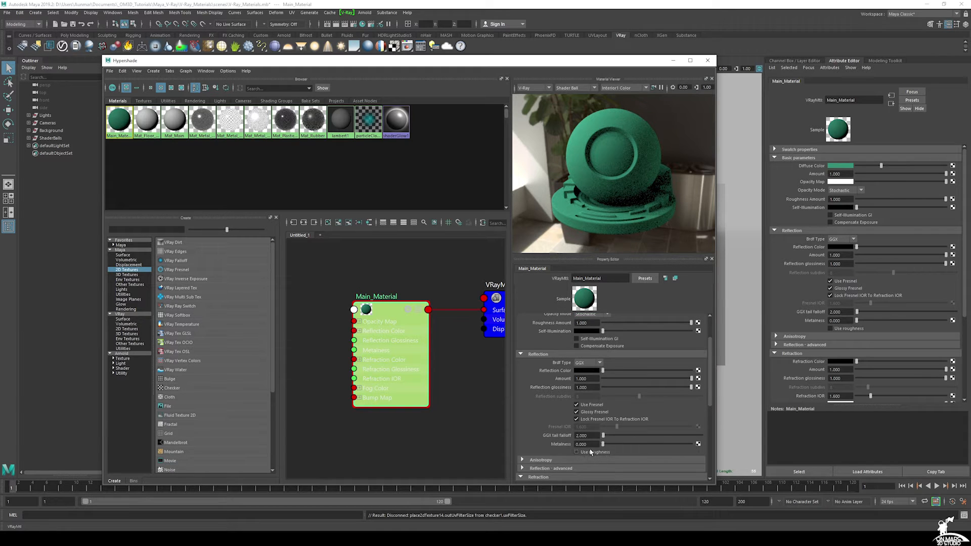
scroll(624, 414, "up", 1)
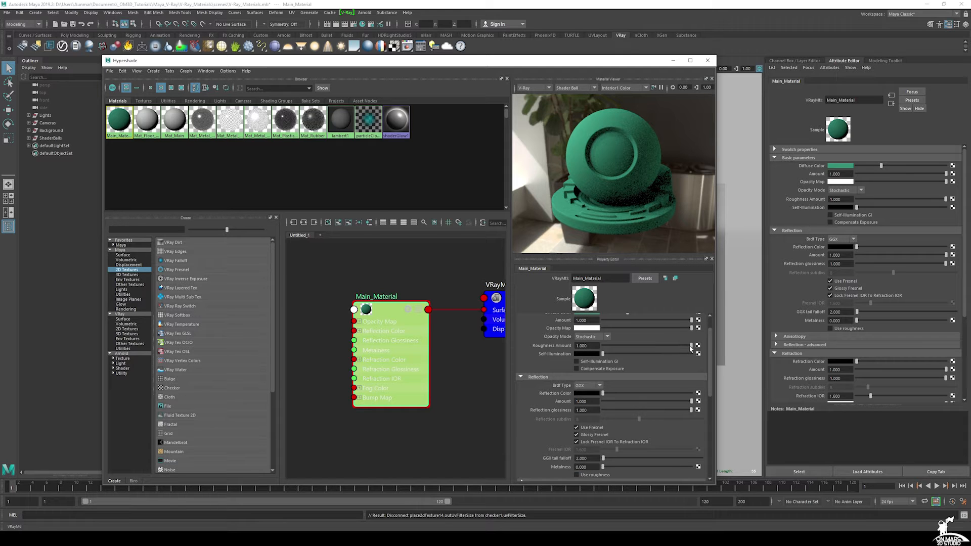
left_click_drag(691, 346, 601, 346)
scroll(601, 346, "up", 1)
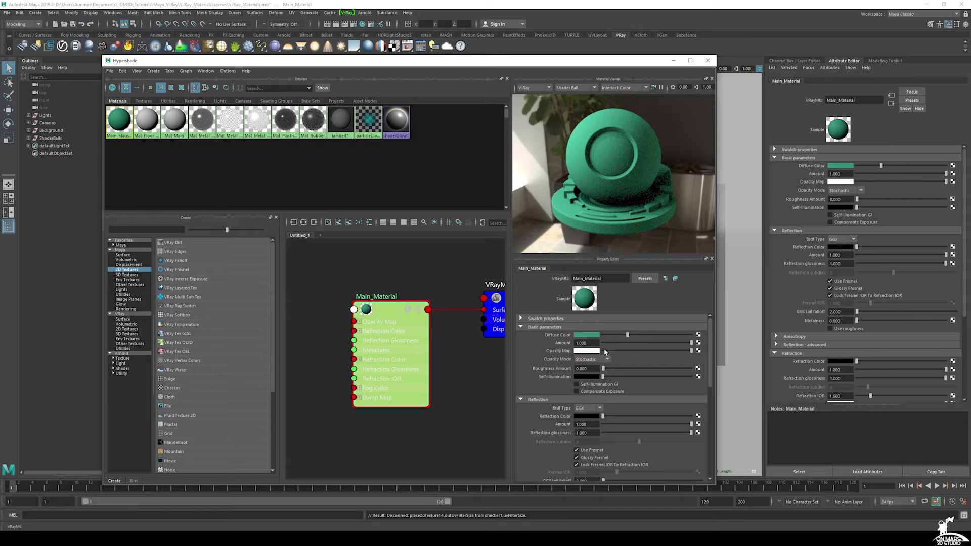
Step: Raise Main_Material's self-illumination color from black to a bright teal at full brightness
left_click(594, 377)
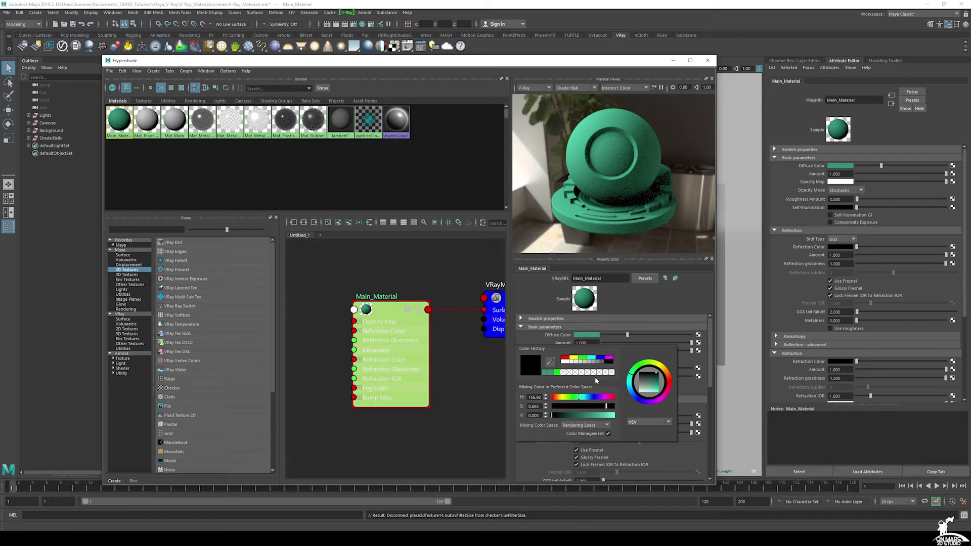
left_click_drag(583, 415, 620, 416)
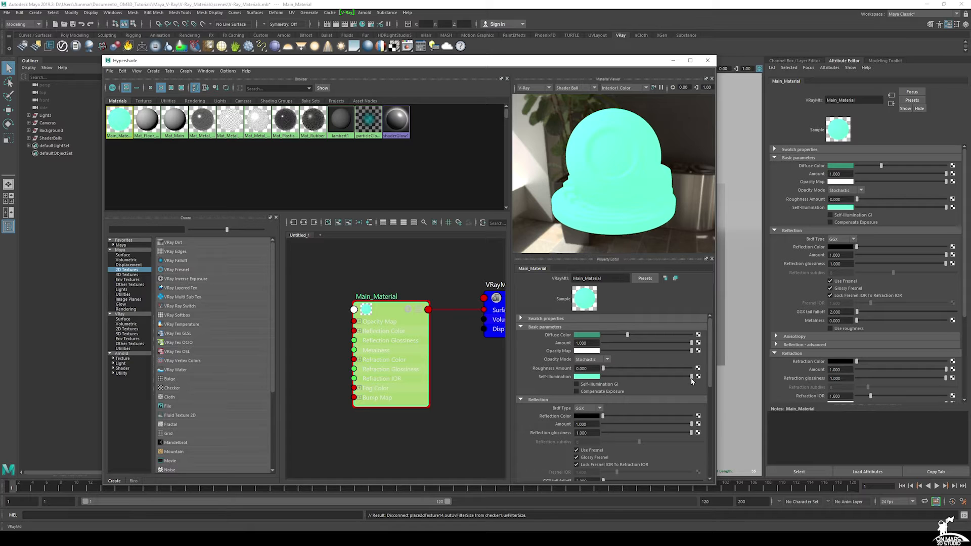
Step: Return Main_Material's self-illumination color to black, and raise its reflection color to white with the BRDF type kept at GGX
left_click_drag(691, 378, 577, 377)
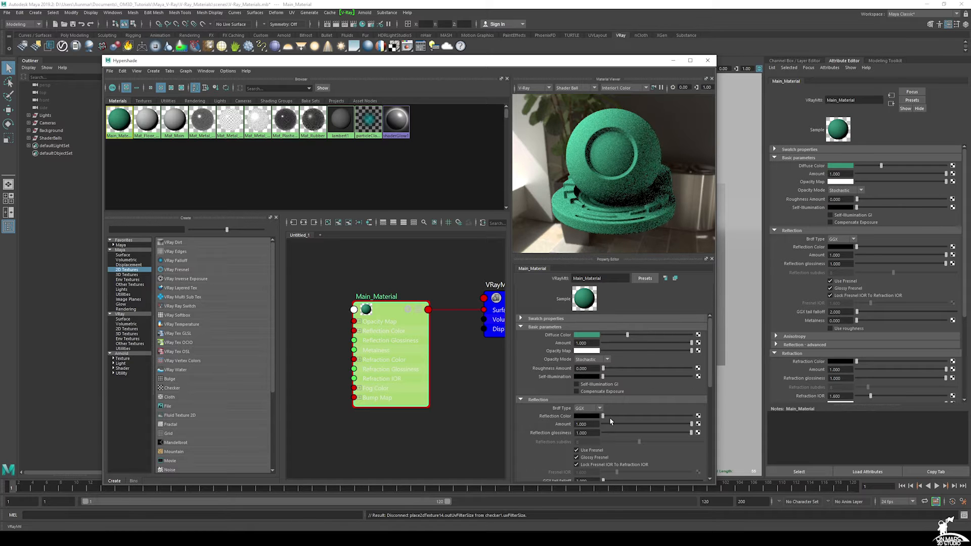
scroll(555, 378, "down", 1)
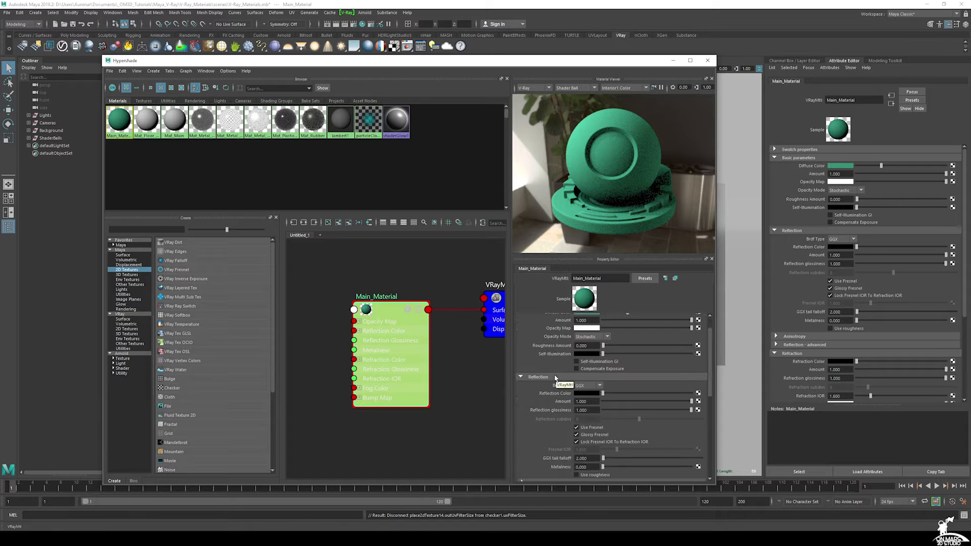
scroll(540, 404, "down", 1)
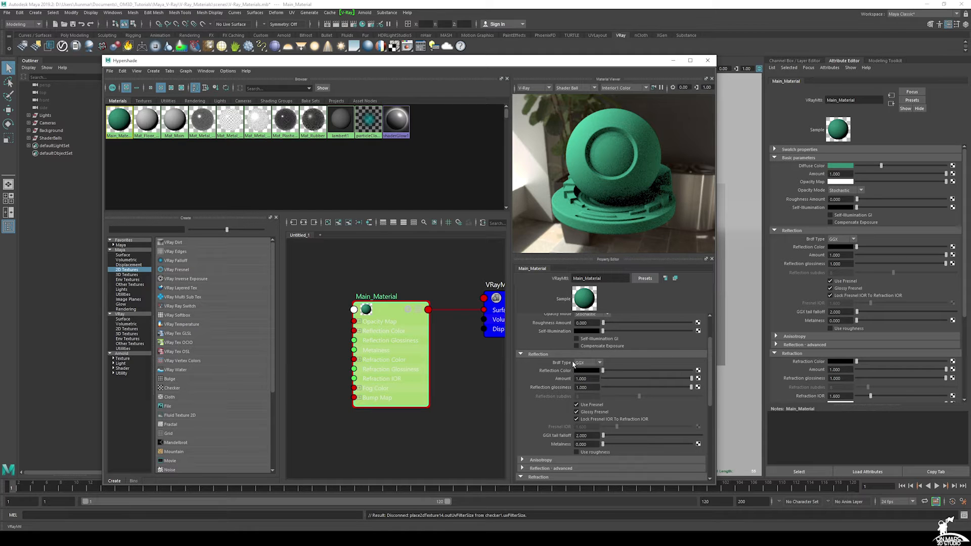
left_click(594, 364)
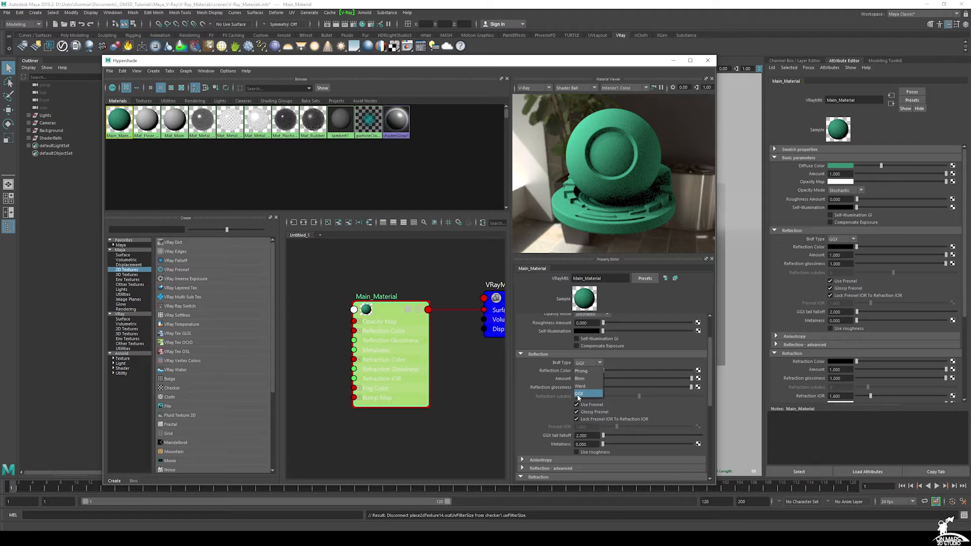
left_click(584, 396)
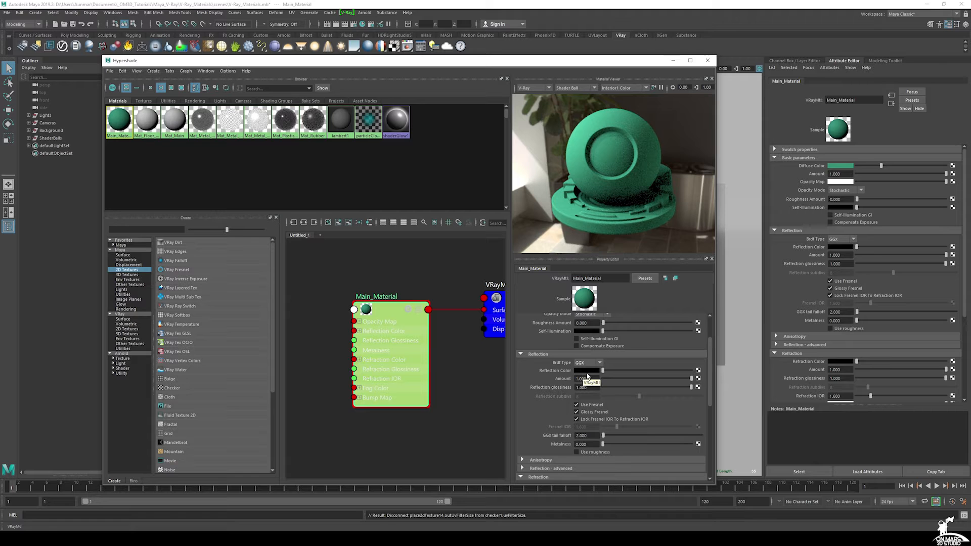
left_click_drag(602, 371, 689, 373)
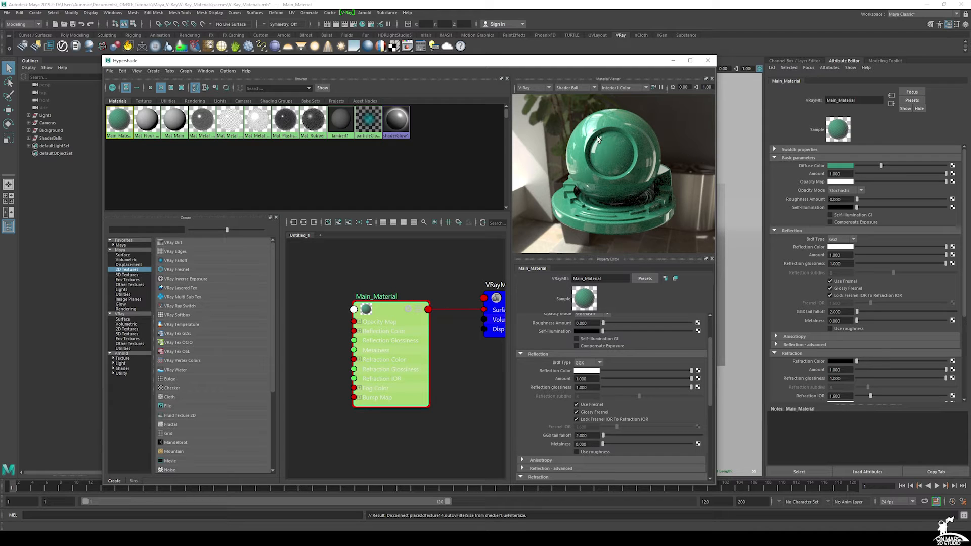
Step: Try the Phong and Blinn BRDF types on Main_Material at full reflection glossiness
left_click(598, 363)
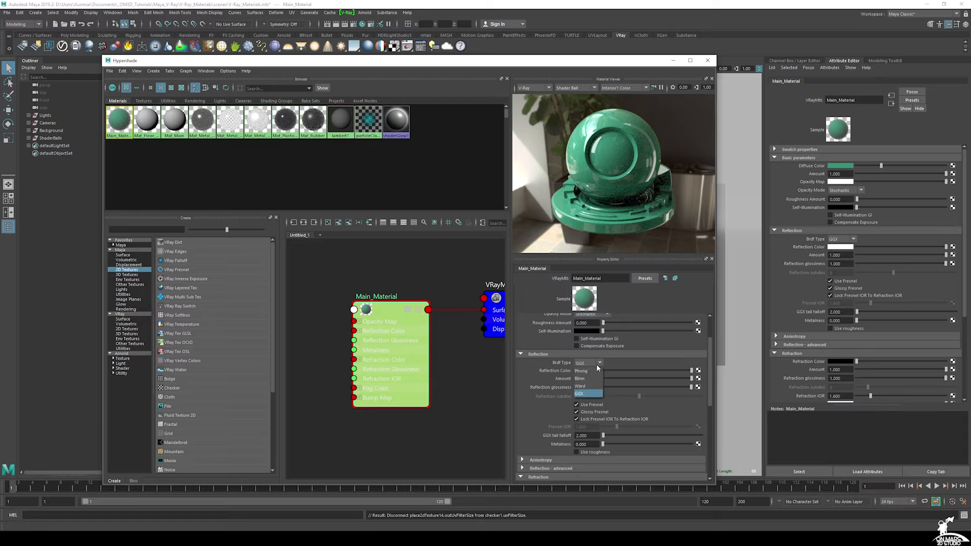
left_click(591, 373)
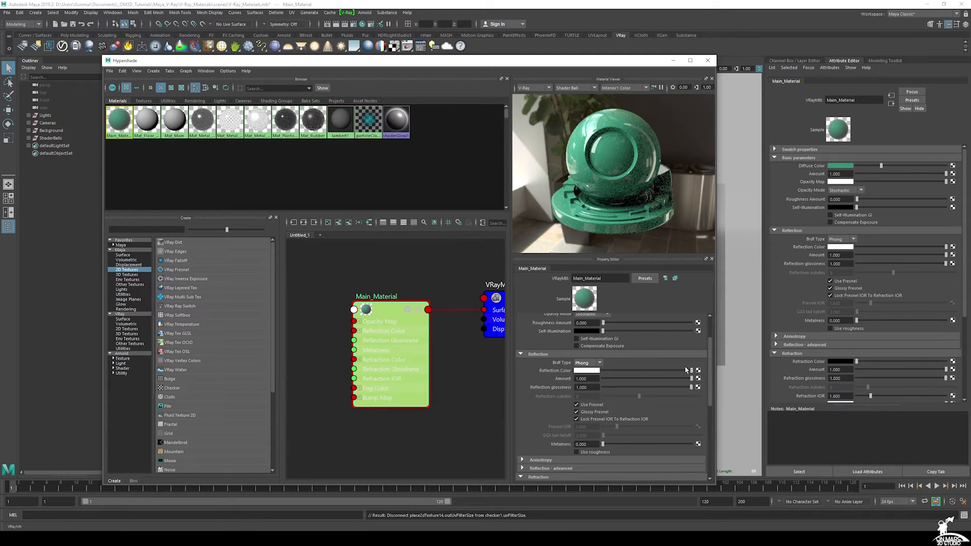
left_click(591, 363)
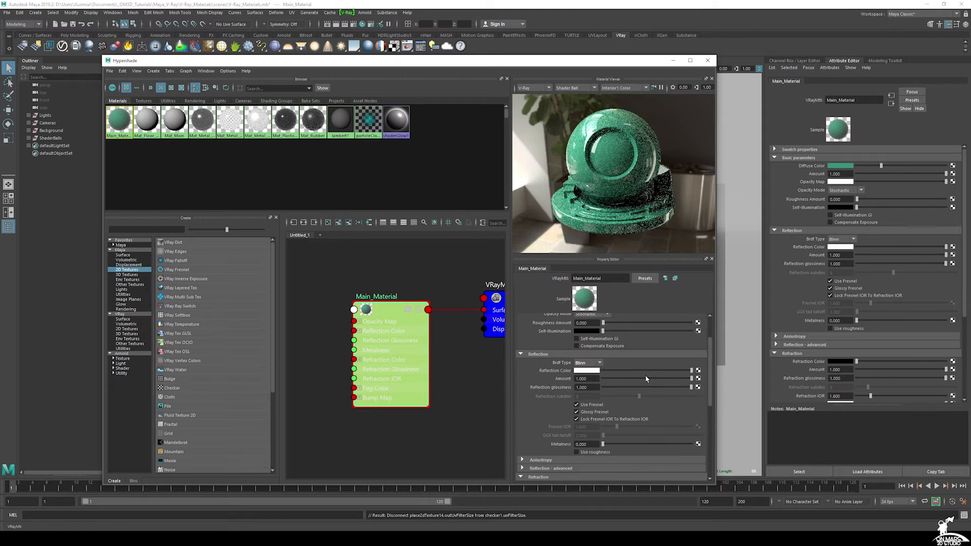
Step: Compare the Phong, Blinn, Ward and GGX BRDF types at about 0.76 reflection glossiness, finishing on GGX with glossiness back at 1
left_click_drag(690, 387, 669, 388)
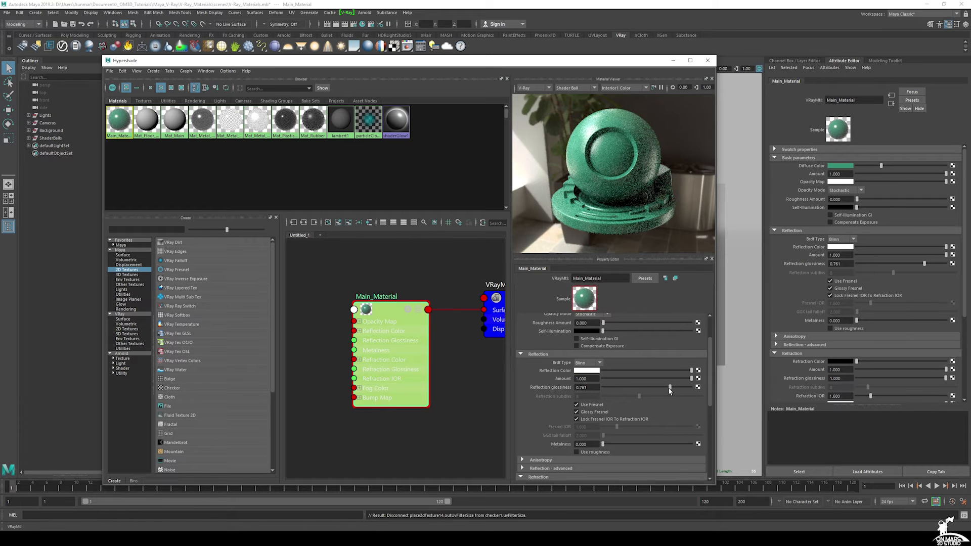
left_click(598, 363)
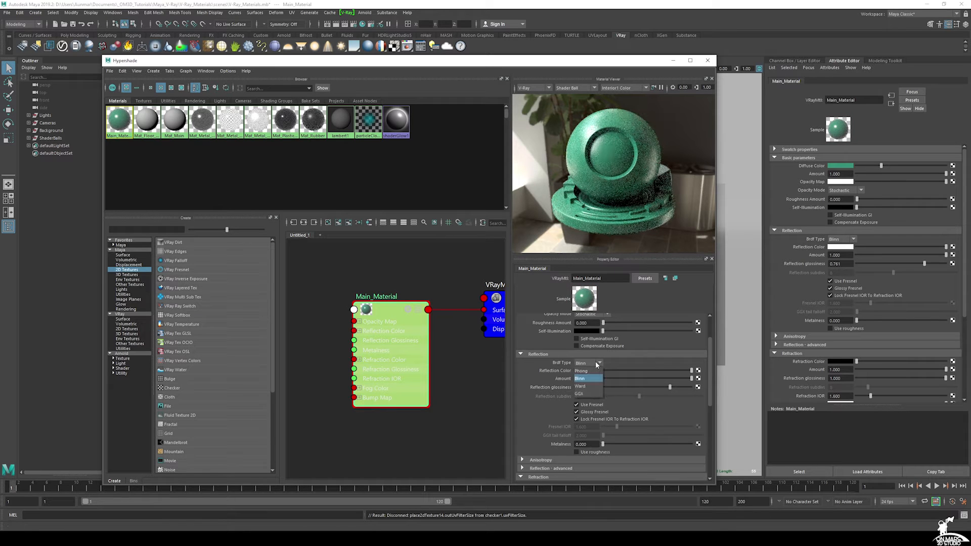
left_click(583, 370)
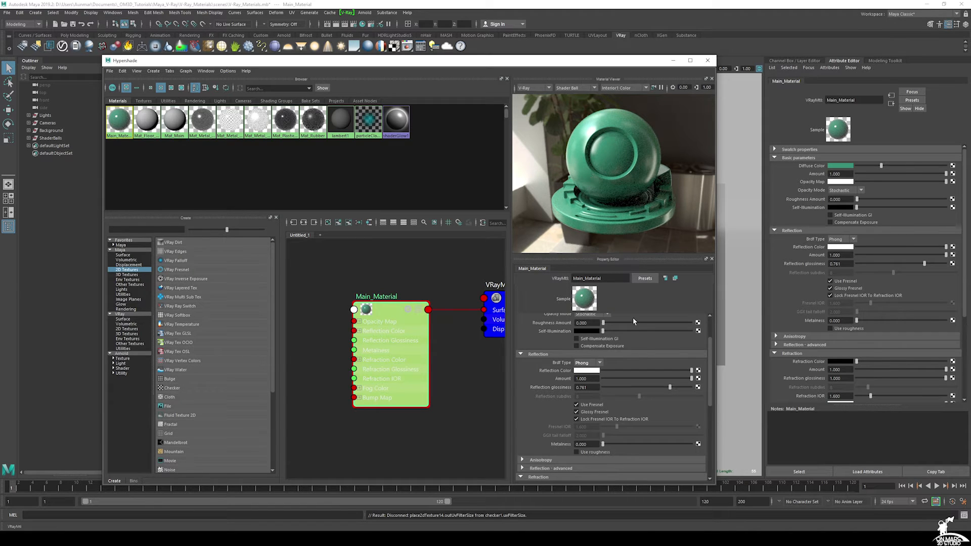
left_click(594, 363)
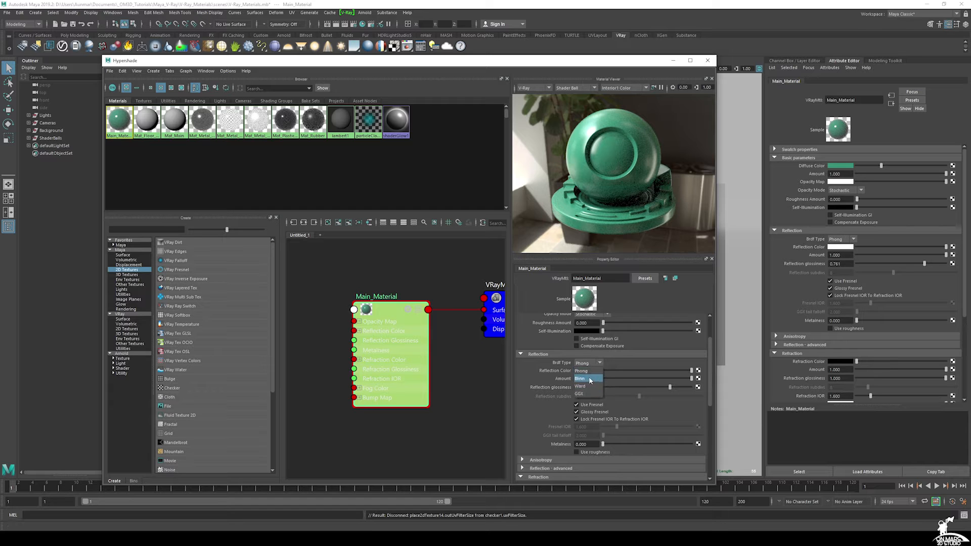
left_click(587, 378)
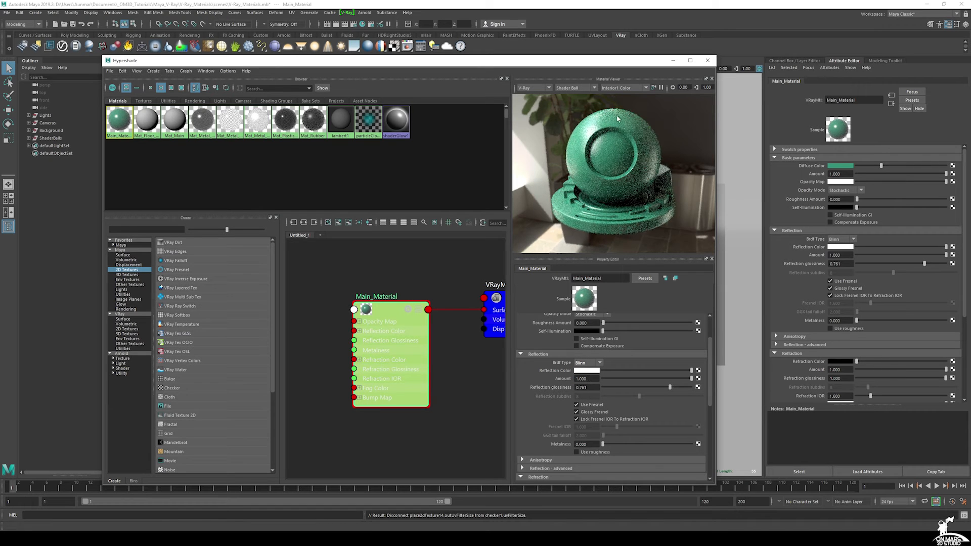
left_click(590, 362)
left_click(590, 389)
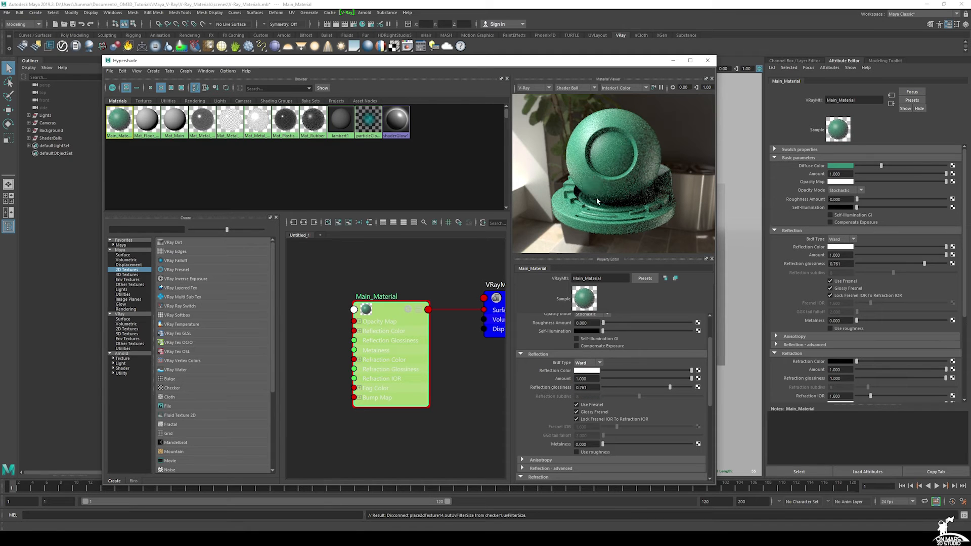
left_click(591, 362)
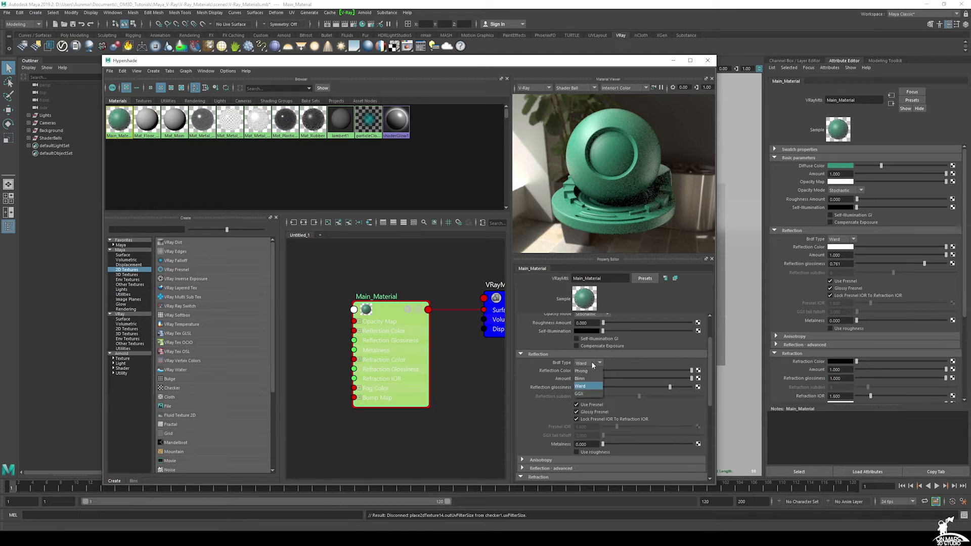
left_click(586, 393)
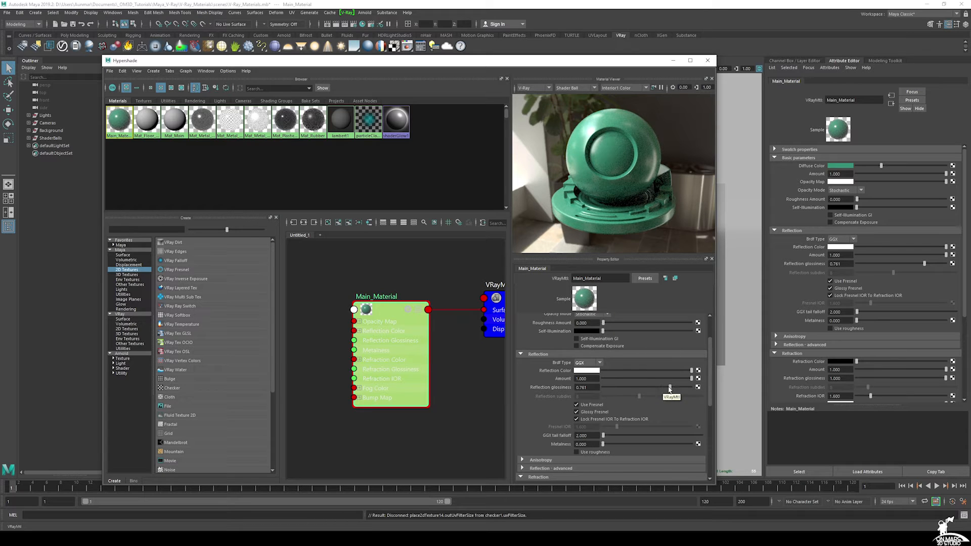
left_click_drag(670, 388, 692, 387)
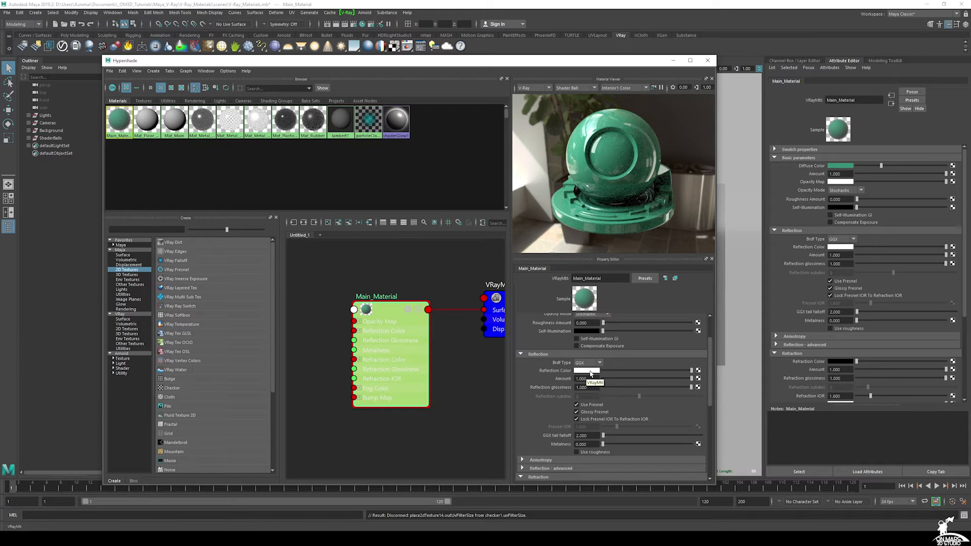
Step: Change Main_Material's diffuse color to a medium, strongly saturated blue
scroll(549, 380, "up", 3)
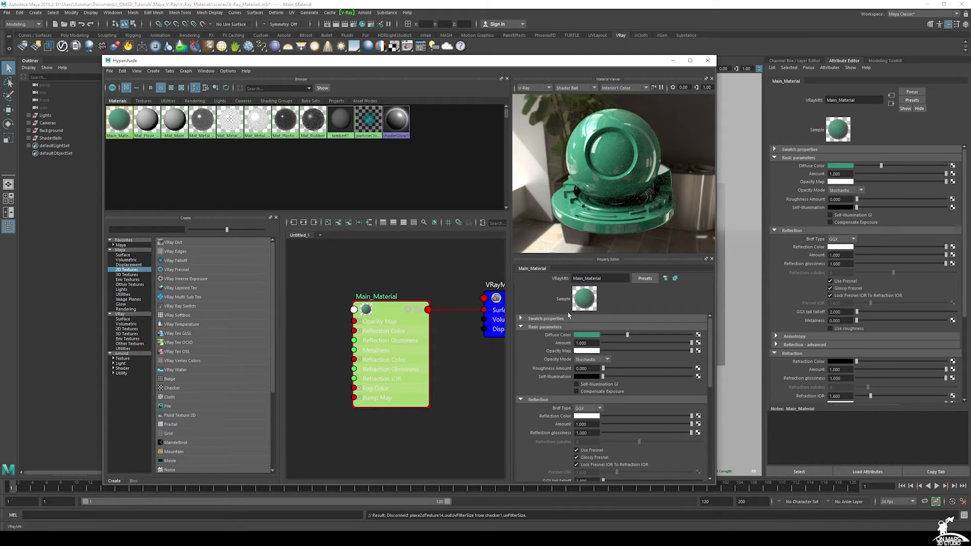
left_click(587, 334)
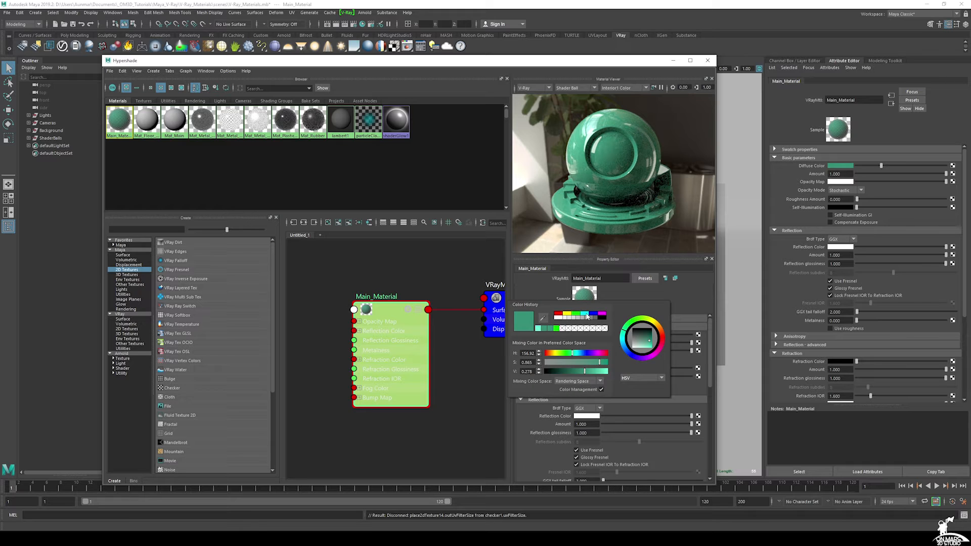
left_click(587, 317)
left_click(586, 372)
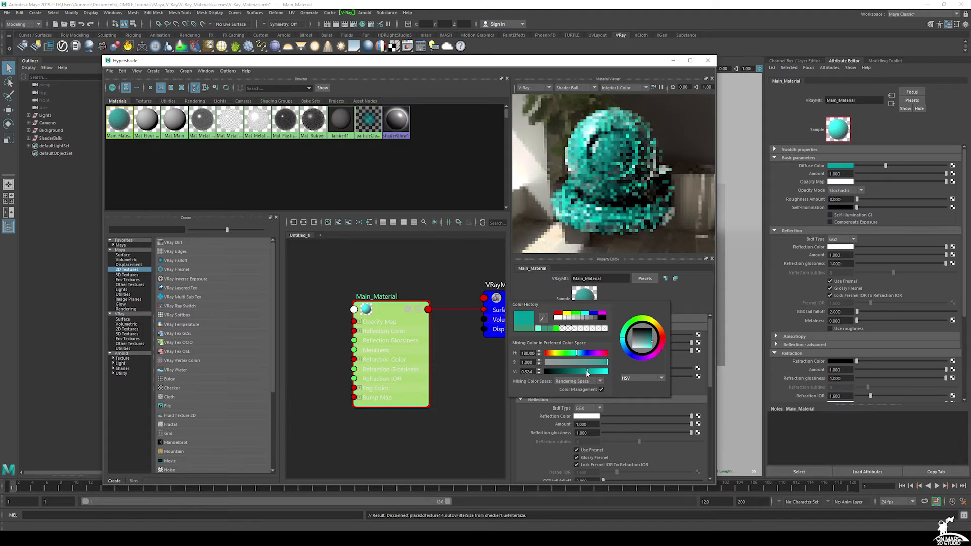
left_click(606, 363)
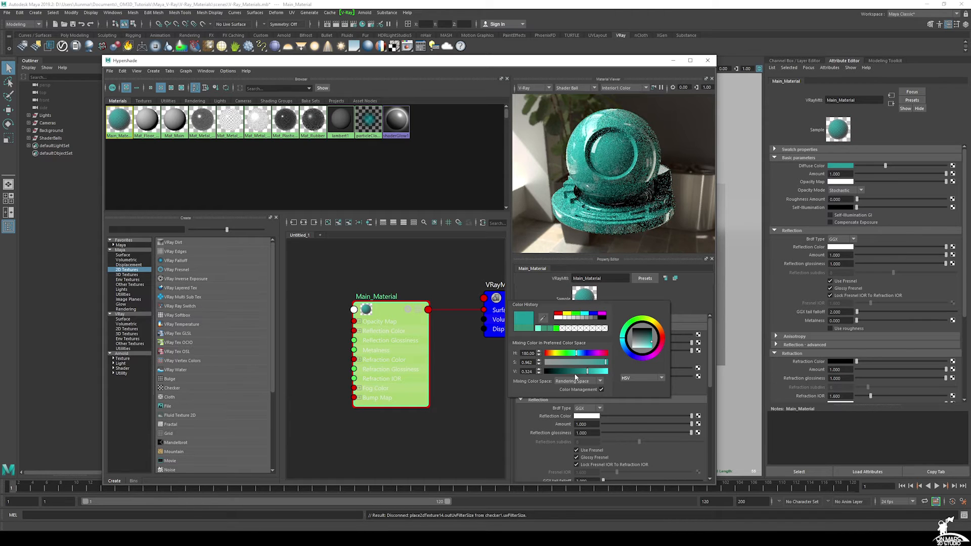
left_click(595, 334)
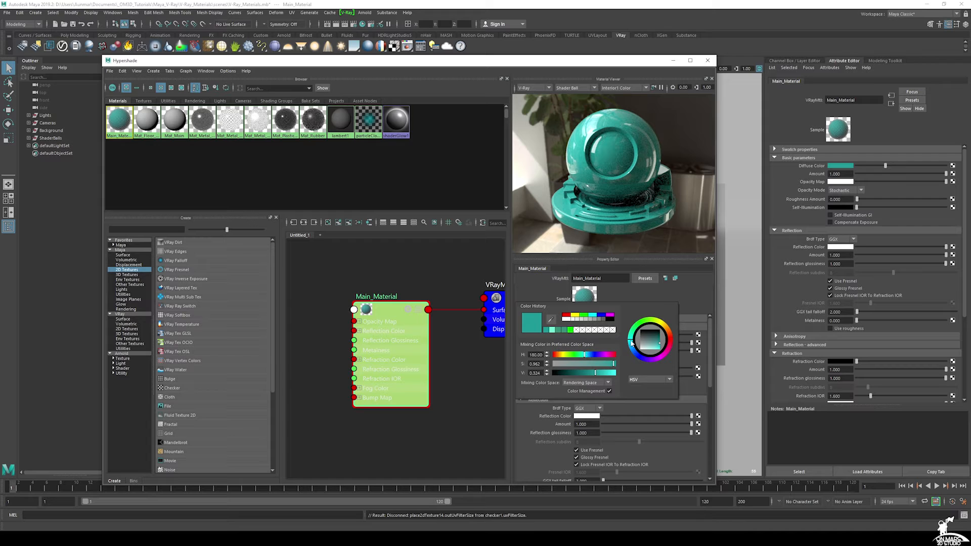
left_click(633, 349)
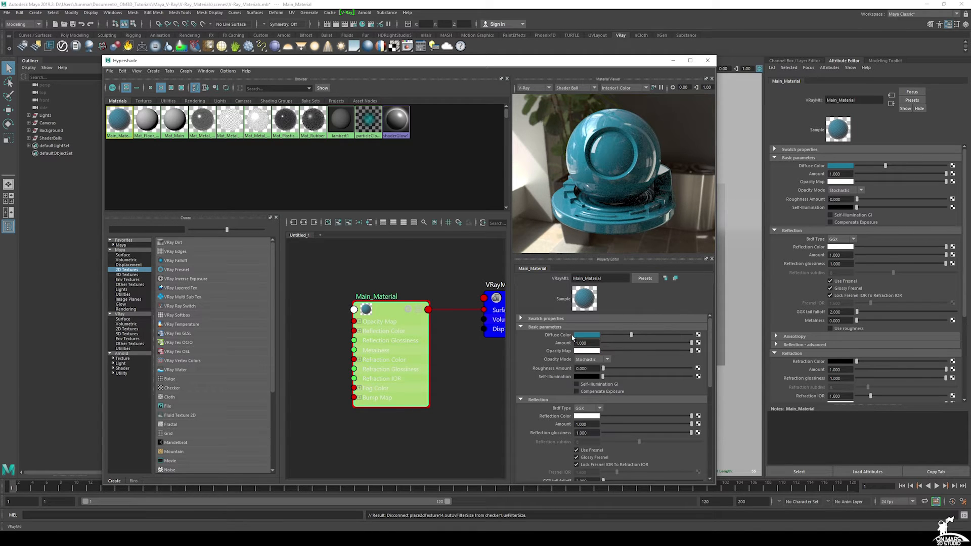
Step: Try mid-gray, black and very dark gray as Main_Material's reflection color, and return it to white
scroll(542, 365, "down", 1)
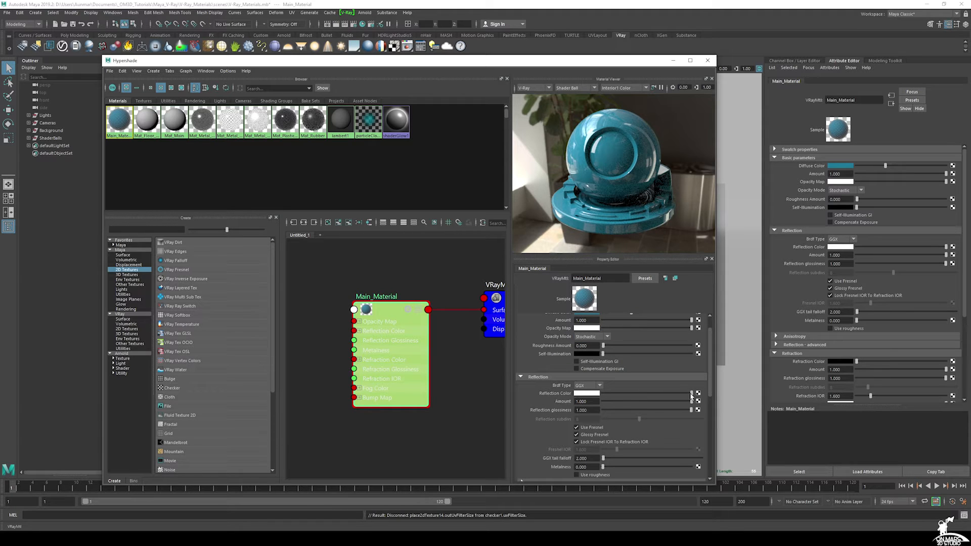
left_click_drag(692, 396, 640, 397)
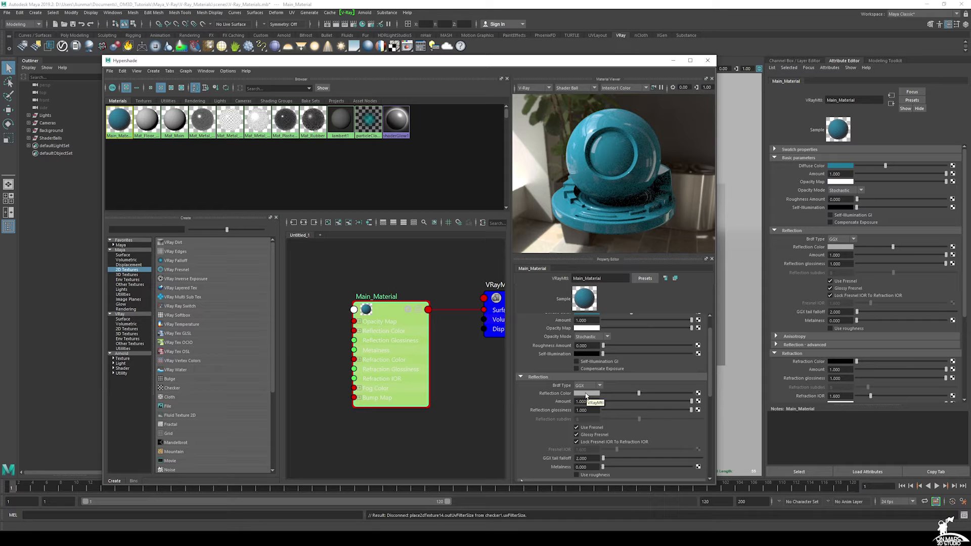
left_click_drag(639, 393, 599, 393)
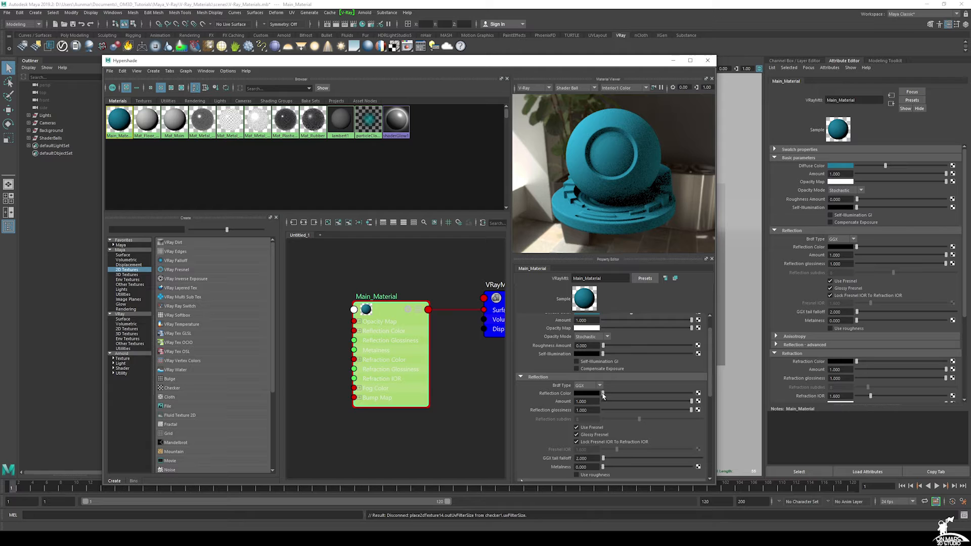
left_click_drag(602, 394, 609, 393)
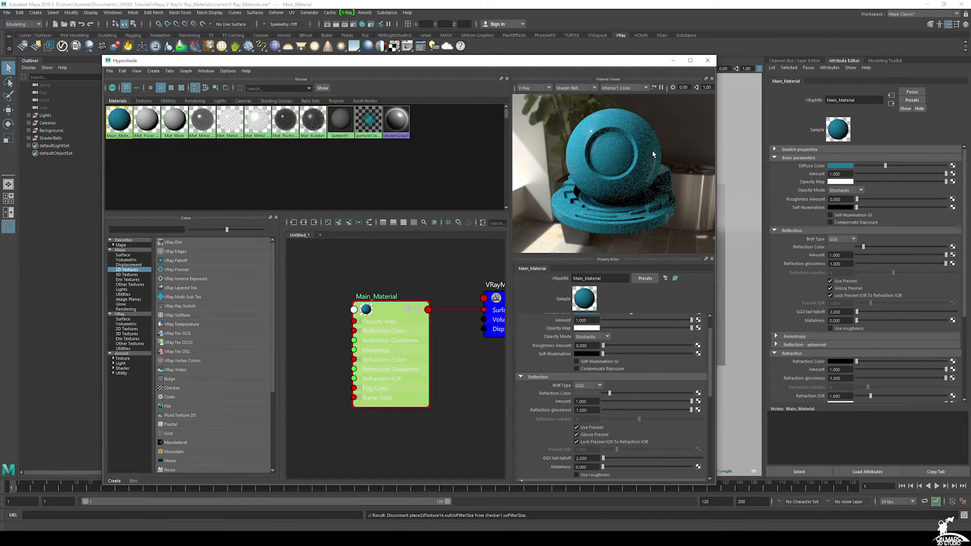
left_click_drag(611, 394, 692, 394)
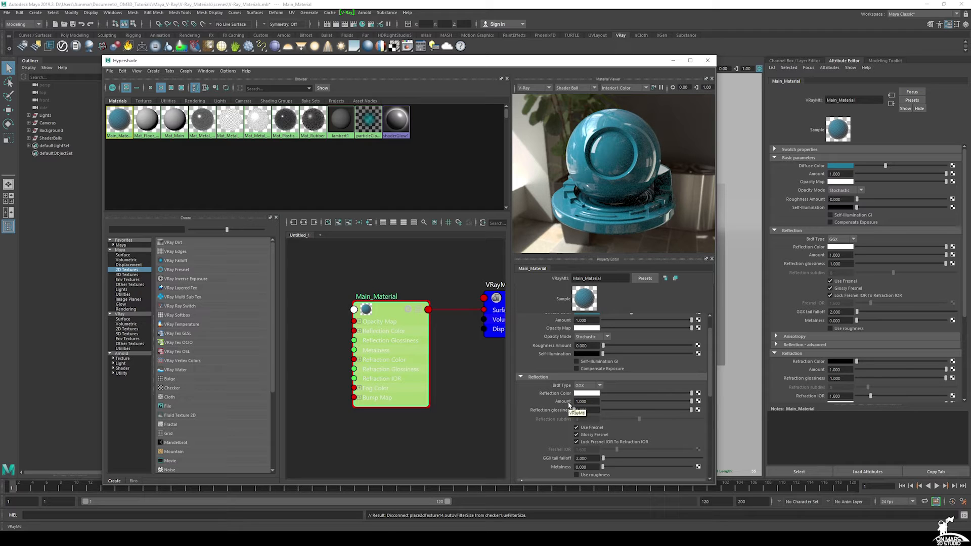
Step: Test Main_Material's reflection glossiness at 0, about 0.56 and 0.6, and settle on about 0.49
scroll(566, 403, "down", 1)
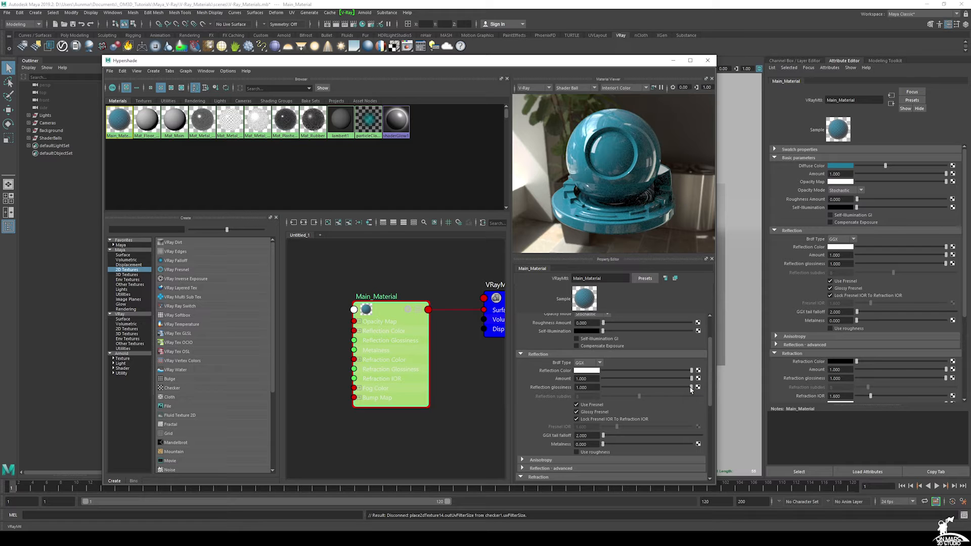
left_click_drag(691, 387, 597, 389)
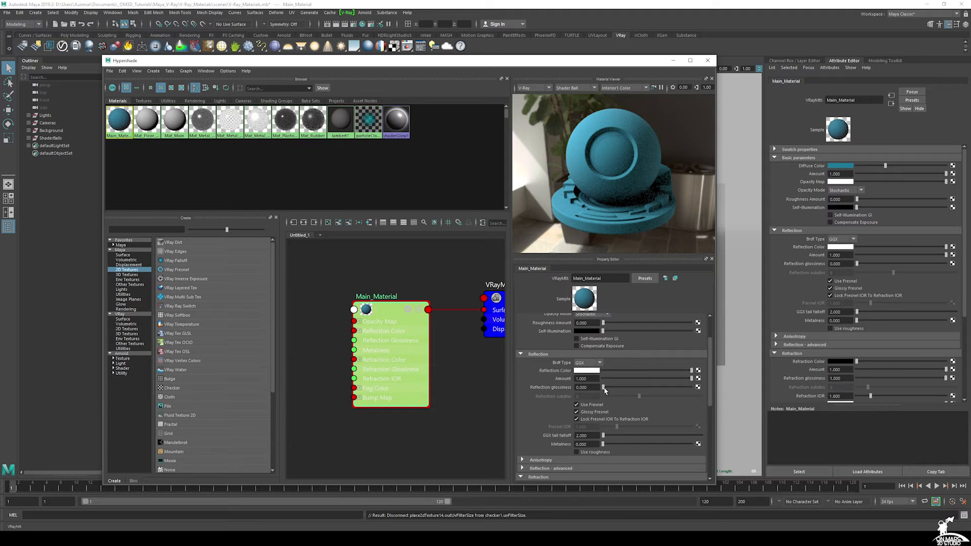
left_click_drag(603, 387, 644, 392)
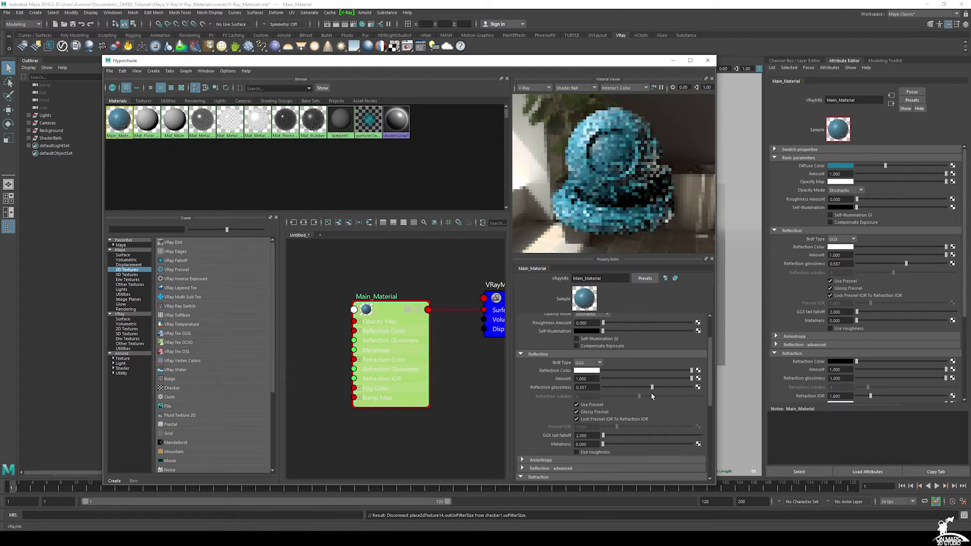
left_click_drag(645, 394, 655, 394)
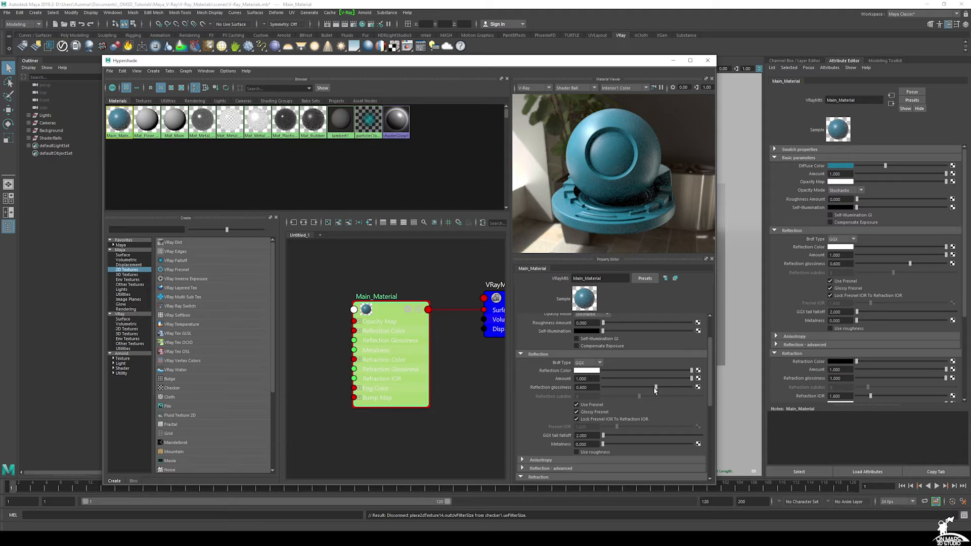
left_click_drag(655, 388, 646, 388)
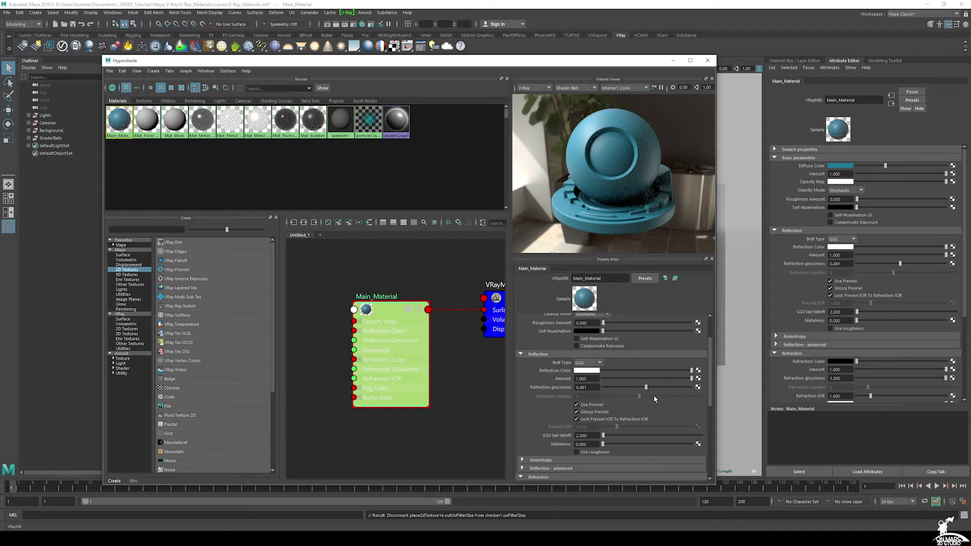
scroll(654, 395, "down", 1)
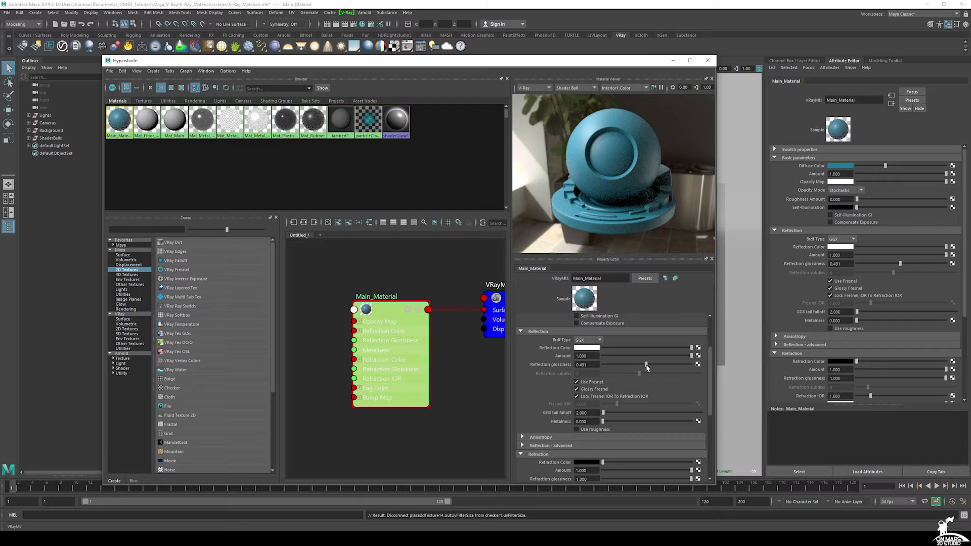
Step: Test Main_Material's reflection glossiness at 1 and about 0.63, and settle on about 0.46
left_click_drag(646, 367, 694, 368)
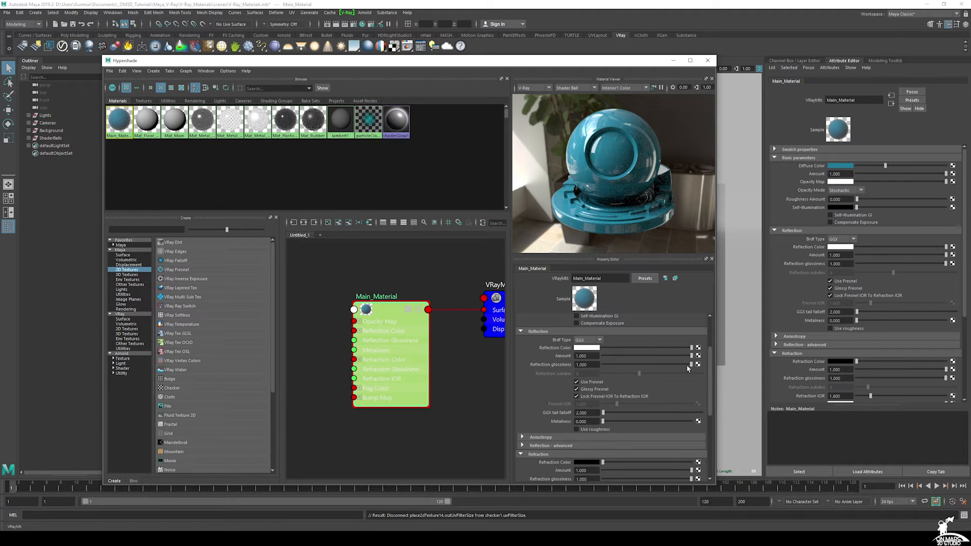
left_click_drag(690, 364, 657, 368)
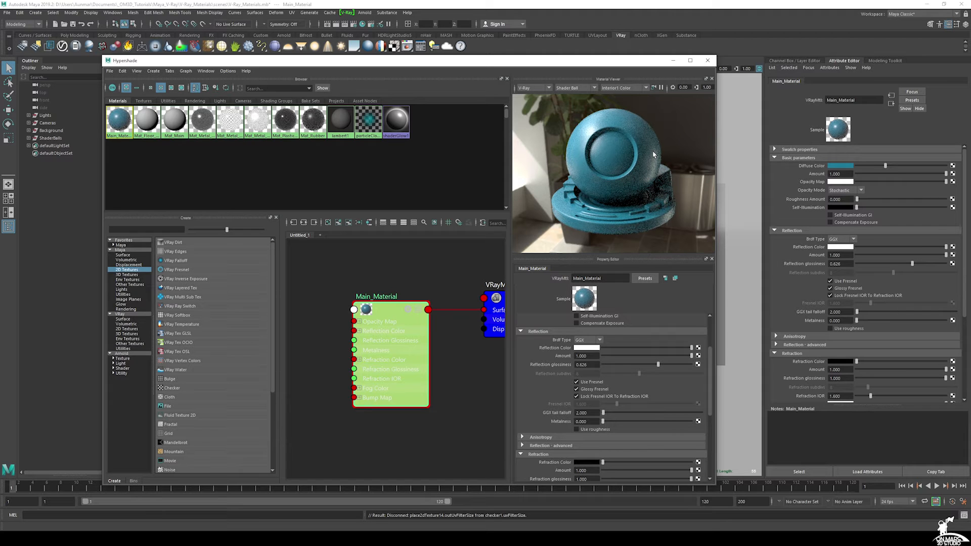
left_click_drag(658, 365, 643, 368)
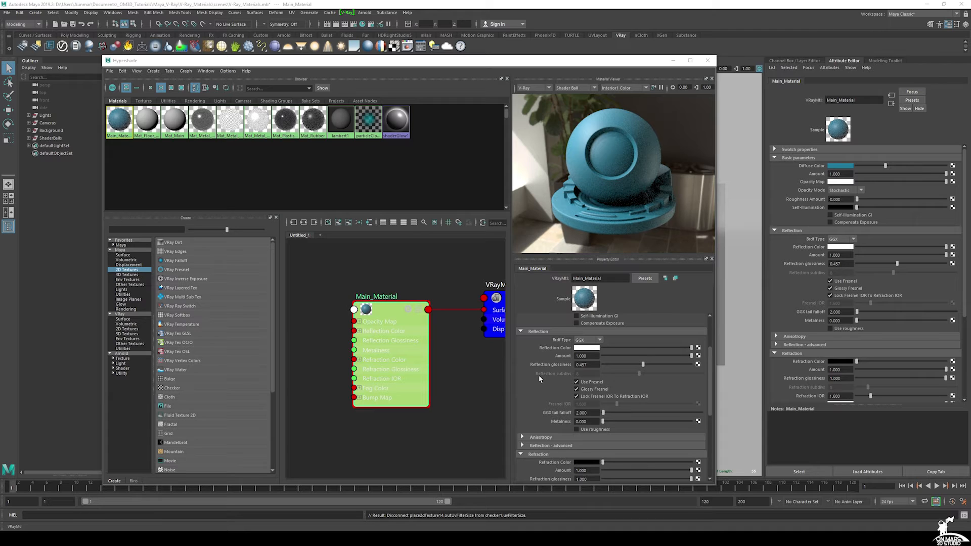
Step: Unlock Main_Material's Fresnel IOR from its refraction IOR, try a Fresnel IOR of 10, and return it to 1.6
left_click(577, 397)
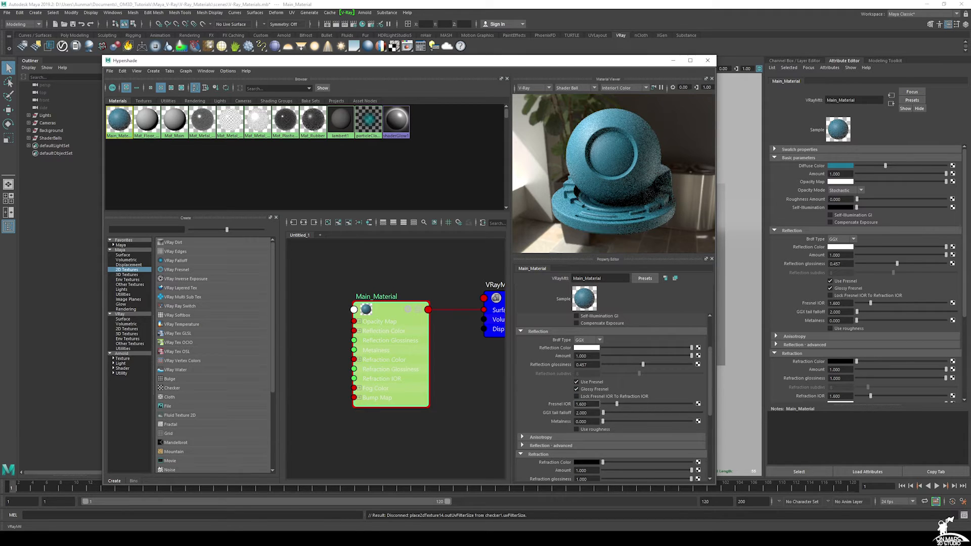
double_click(586, 404)
type("10")
key("Return")
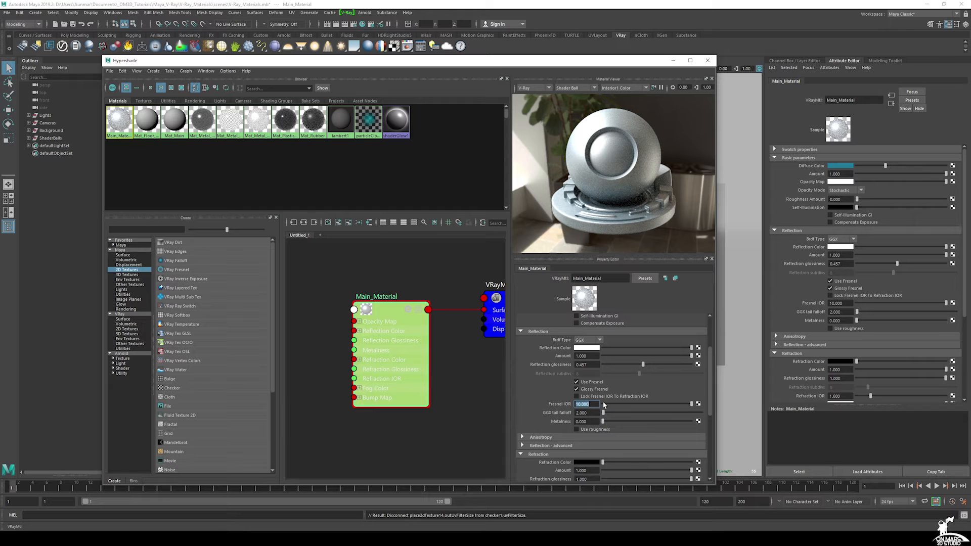
type("1.6")
key("Return")
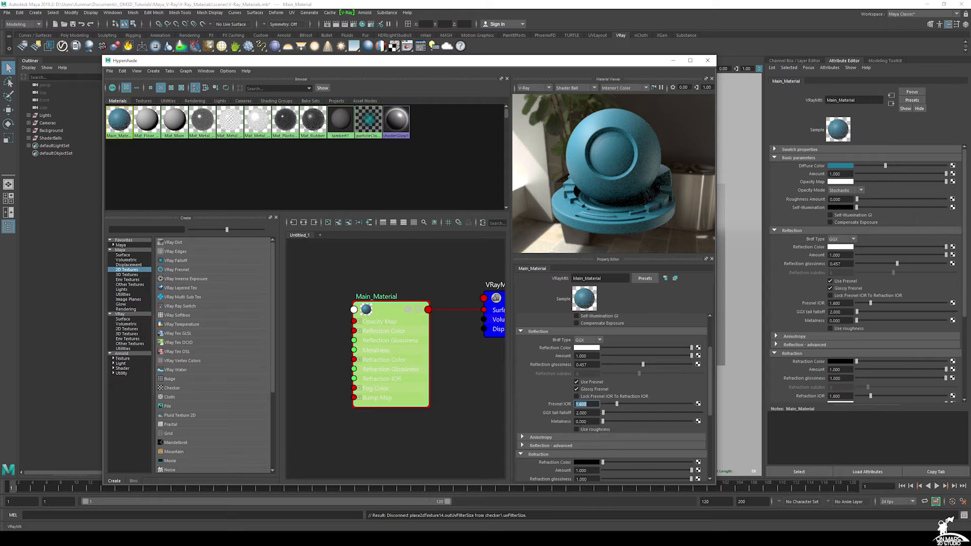
Step: Change Main_Material's diffuse color to white and raise its metalness to 1
scroll(602, 401, "up", 3)
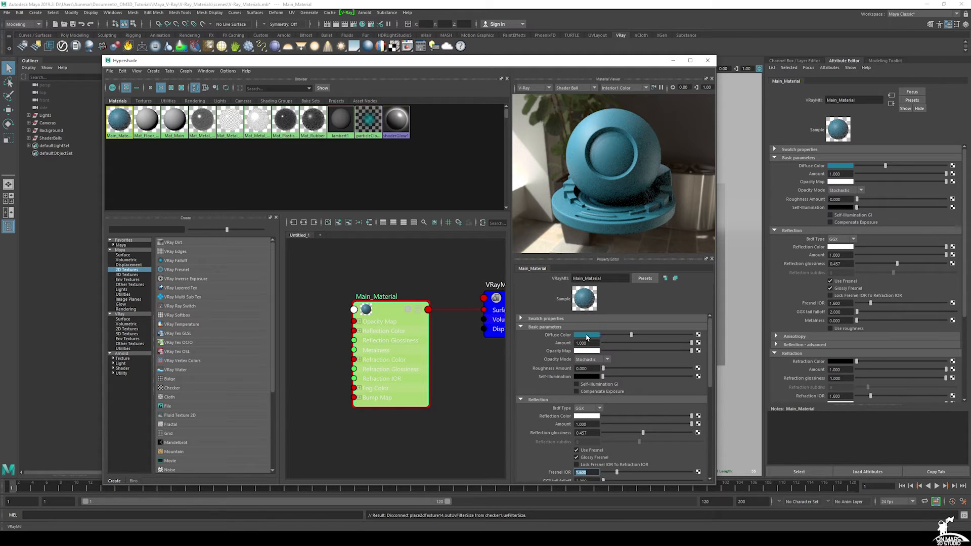
left_click(586, 335)
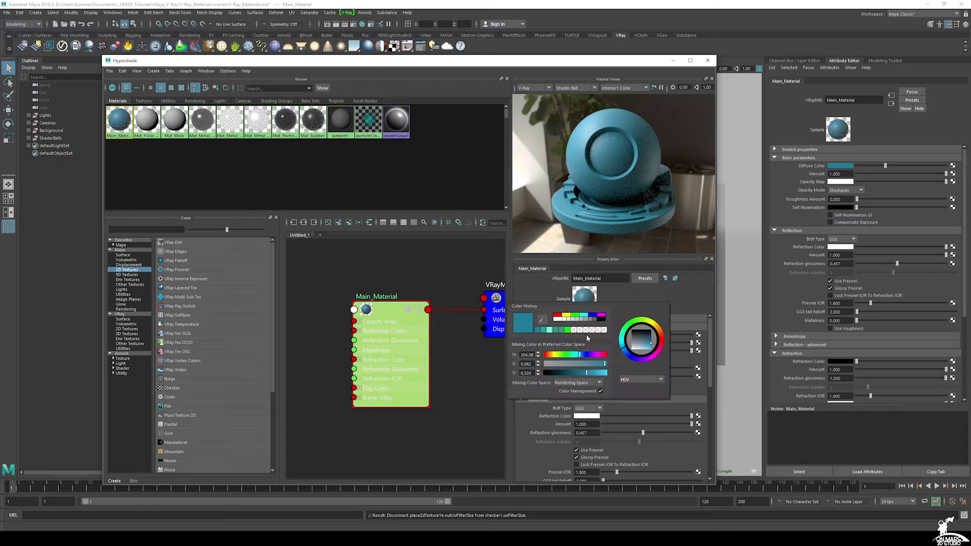
left_click(557, 320)
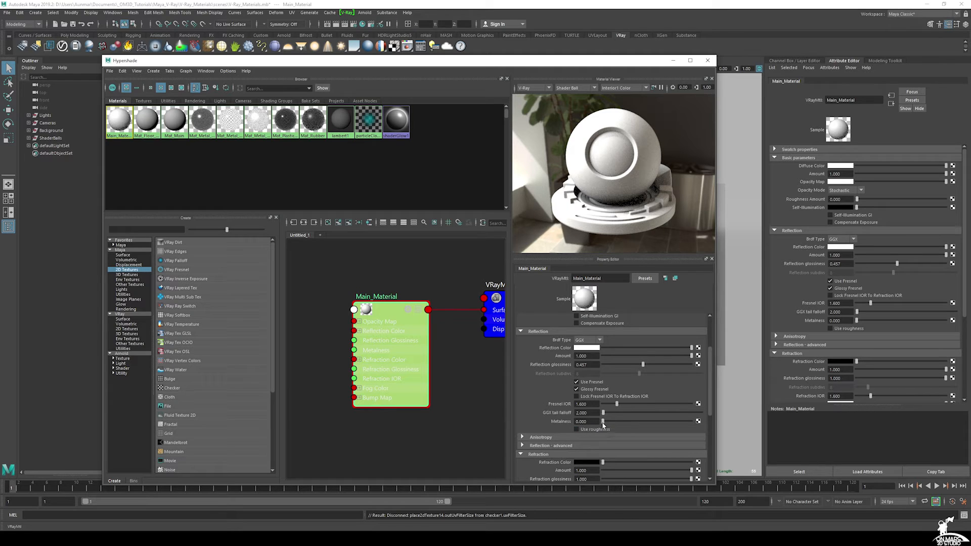
left_click_drag(603, 422, 692, 421)
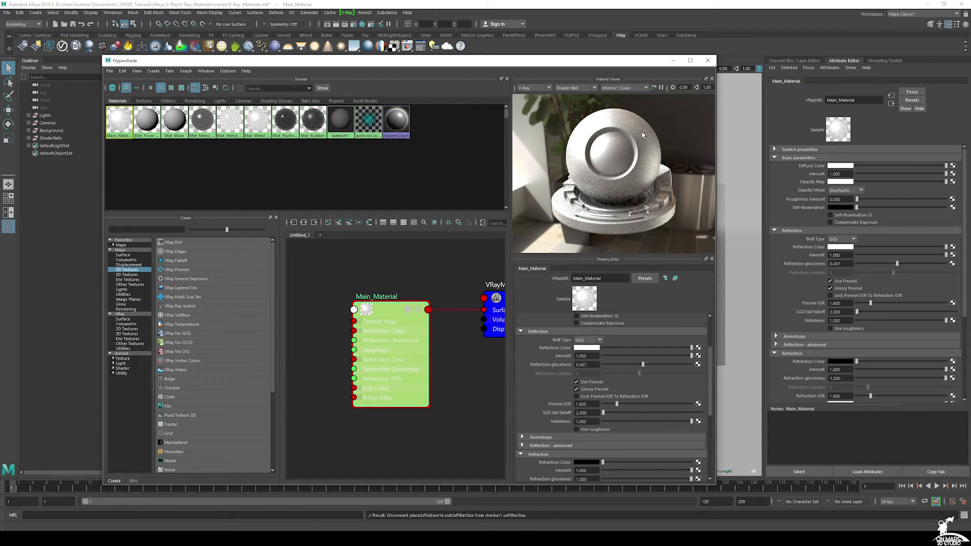
Step: Raise Main_Material's reflection glossiness to 1 and set its metalness back to 0
left_click_drag(643, 364, 691, 365)
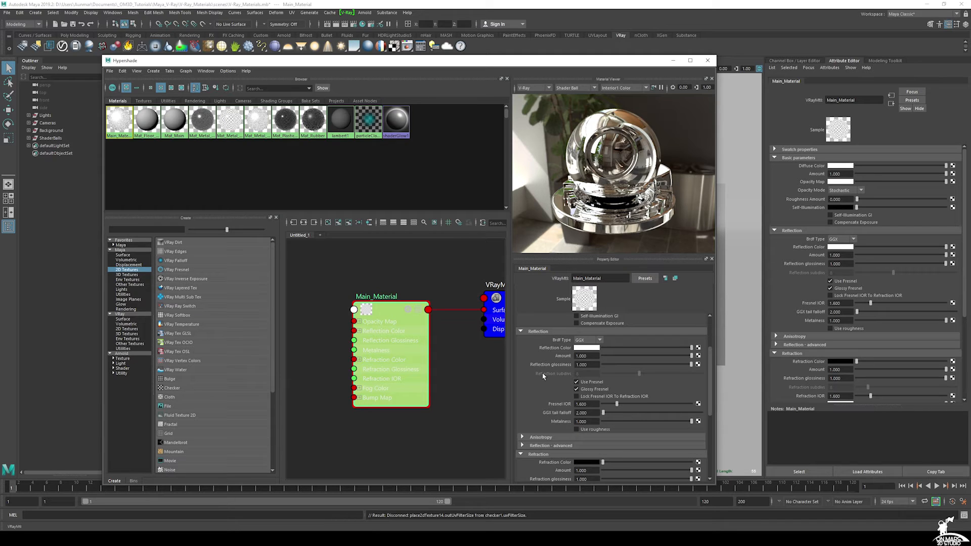
scroll(543, 377, "down", 1)
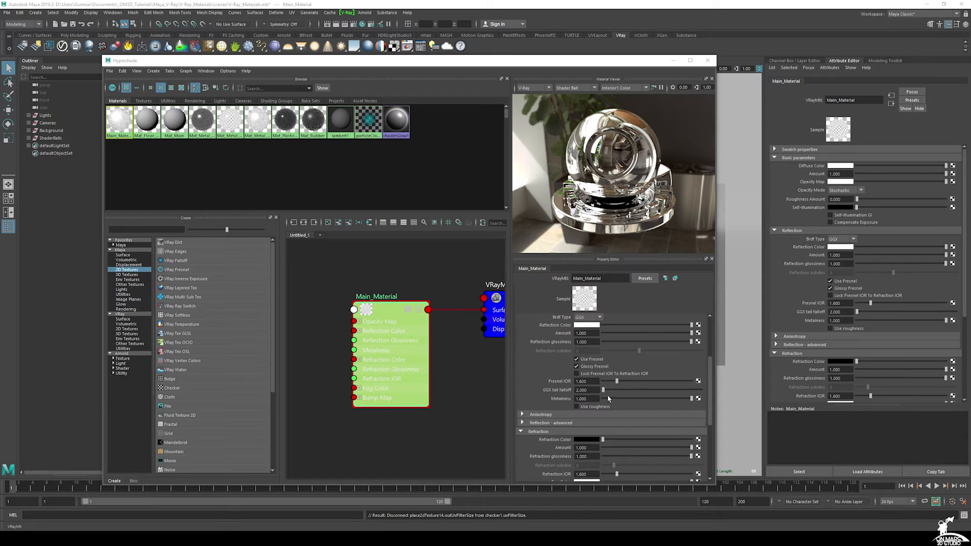
left_click_drag(590, 399, 525, 396)
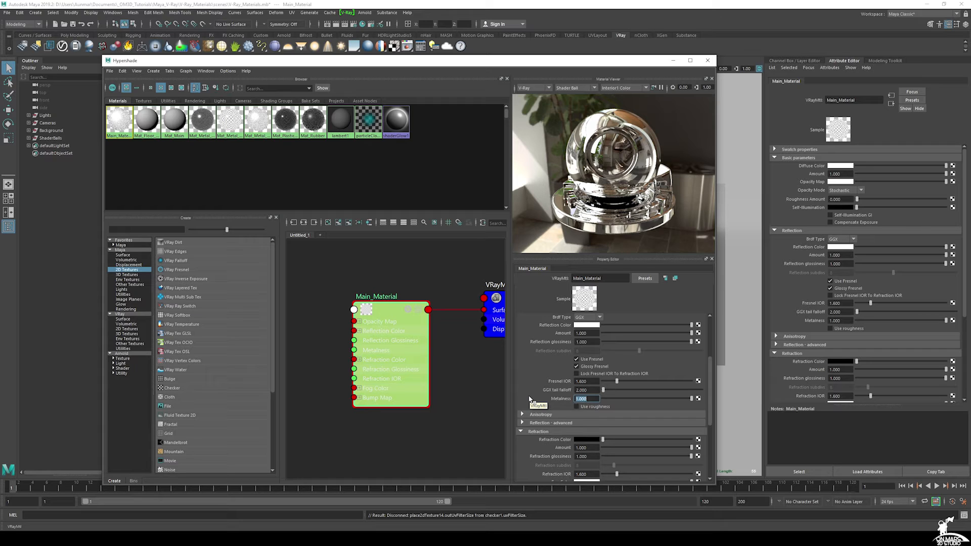
type("0")
key("Return")
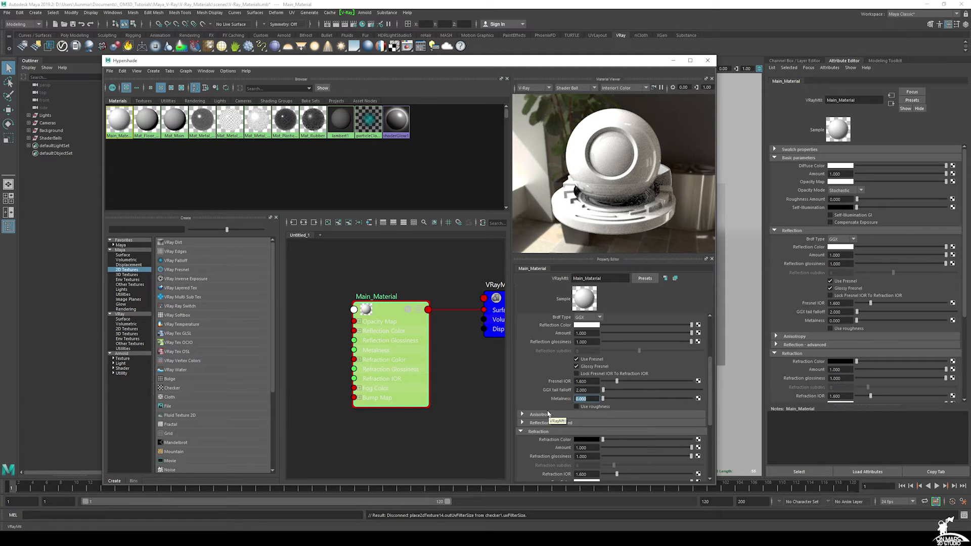
scroll(548, 414, "up", 2)
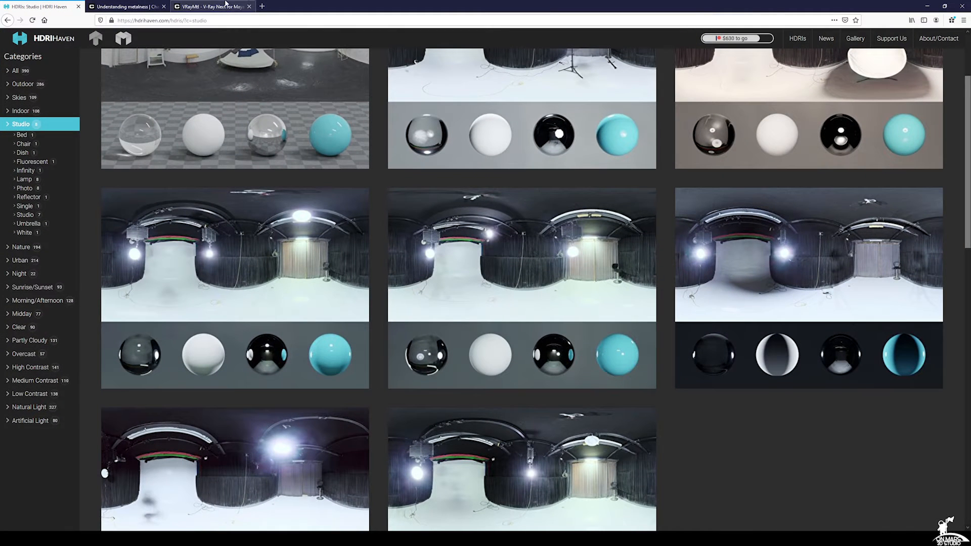
Step: Open the Chaos Group "Understanding metalness" article in the browser and examine its section on dielectric and conductive materials
left_click(142, 6)
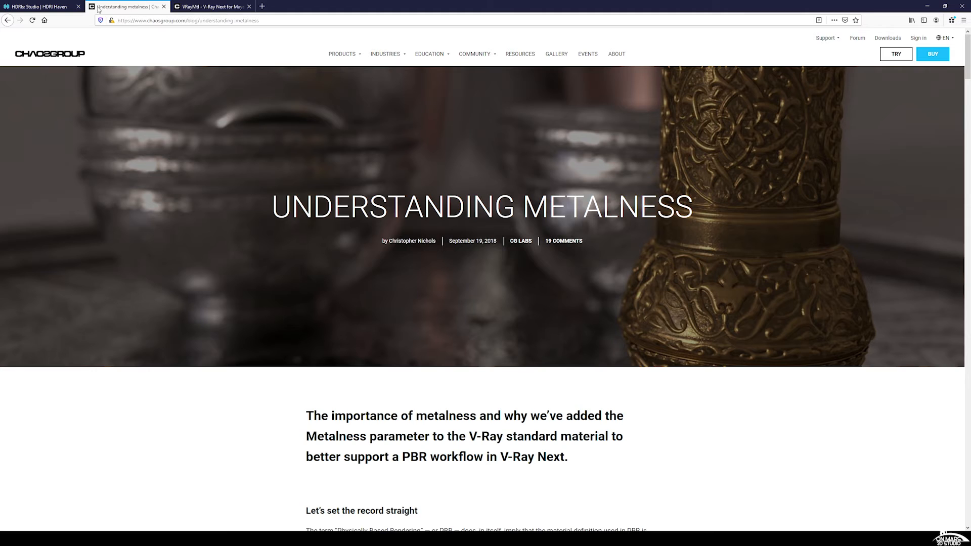
scroll(471, 257, "down", 5)
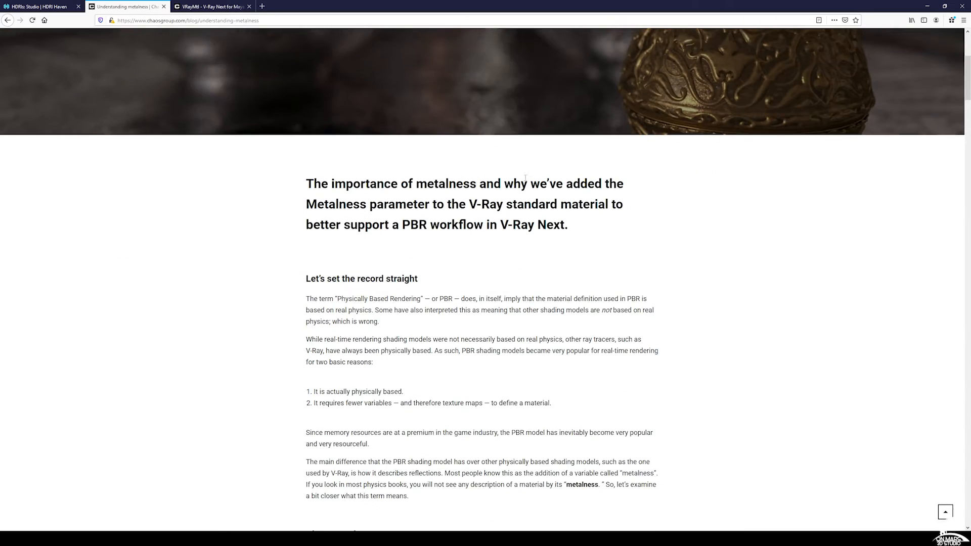
scroll(525, 178, "down", 8)
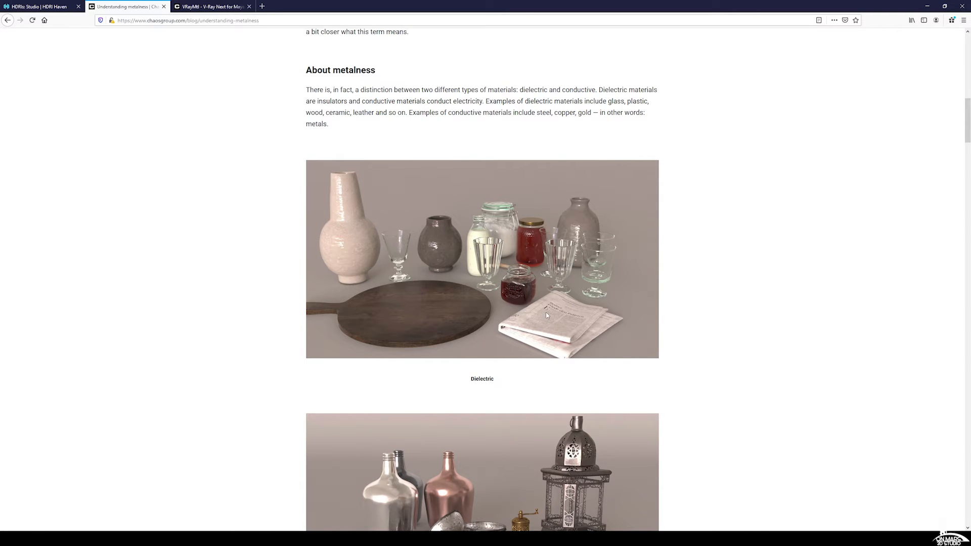
scroll(545, 312, "down", 3)
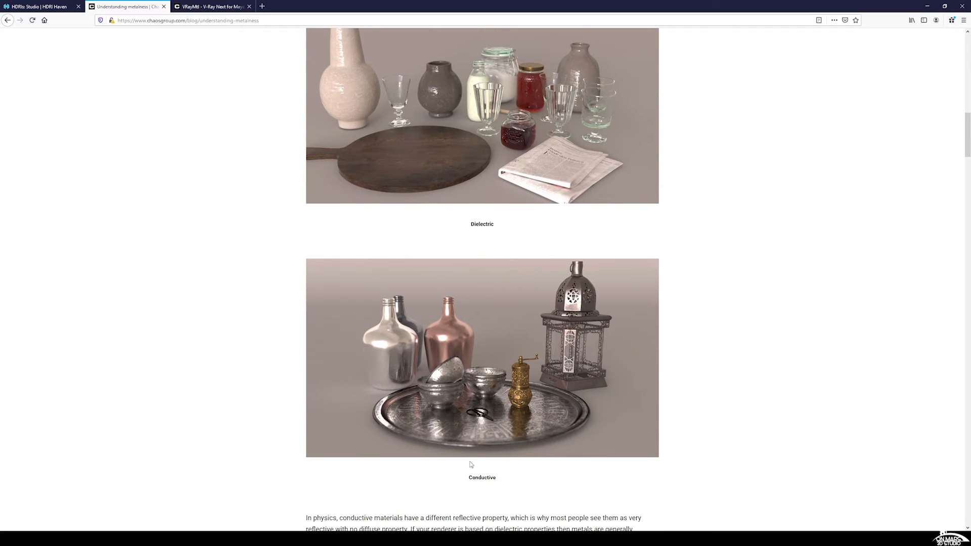
scroll(534, 393, "down", 1)
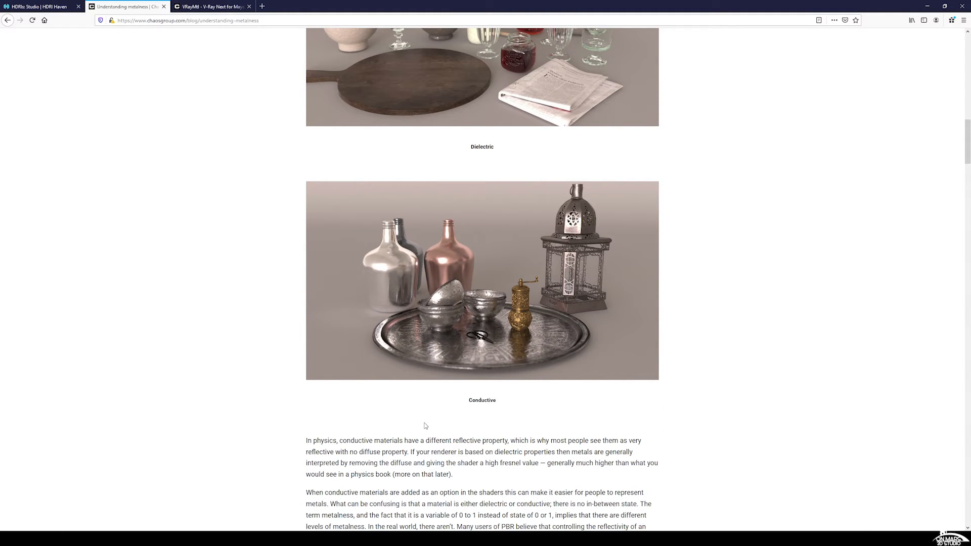
scroll(429, 421, "down", 1)
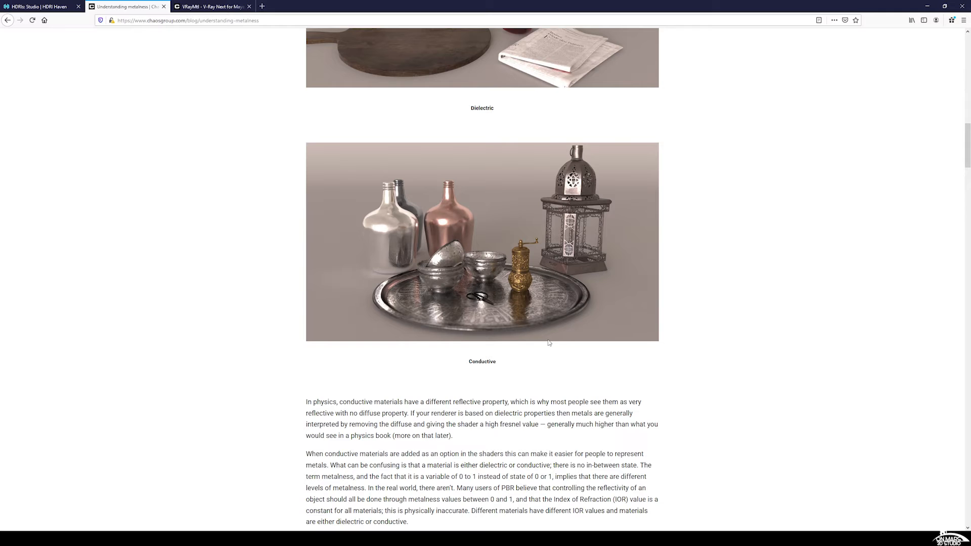
scroll(549, 342, "down", 1)
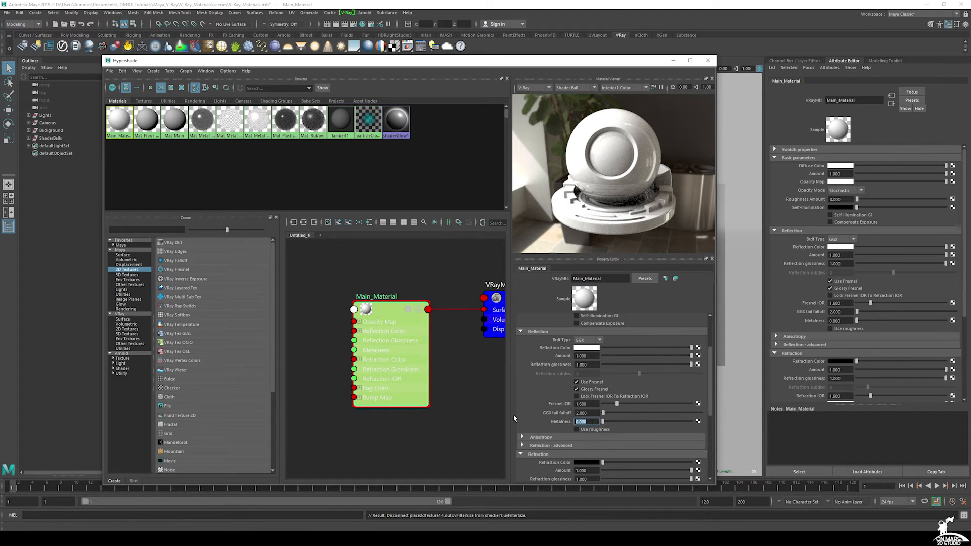
Step: Back in Maya, set Main_Material's metalness to 1 and lower its reflection glossiness to about 0.82
type("1")
key("Return")
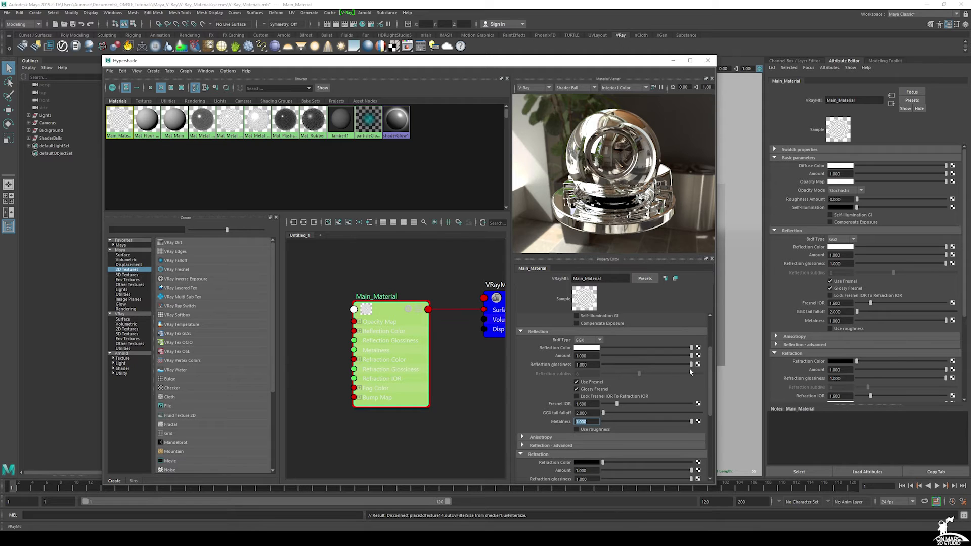
left_click_drag(691, 365, 674, 365)
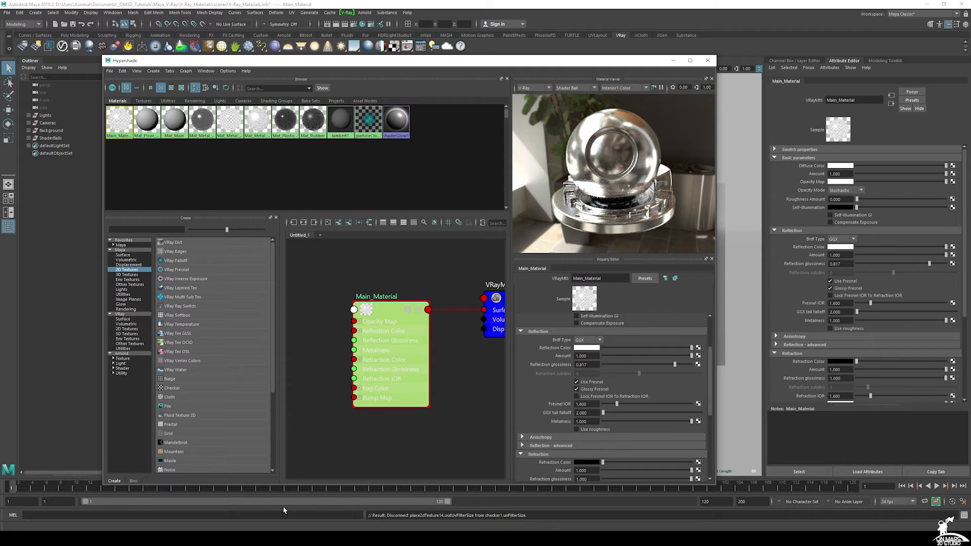
Step: Return to the metalness article in the browser and examine its metal shader examples and the chart of metal colors and IOR values
left_click(263, 538)
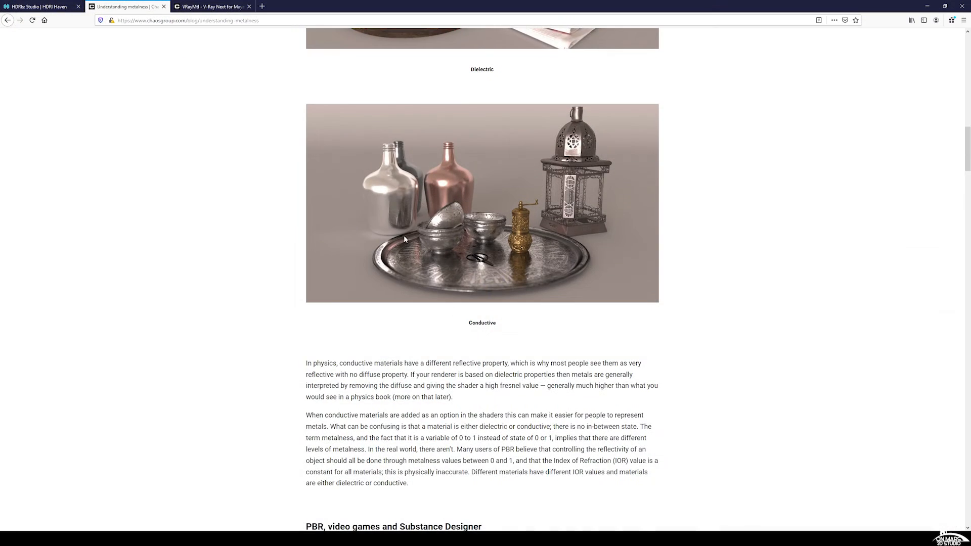
scroll(404, 239, "down", 20)
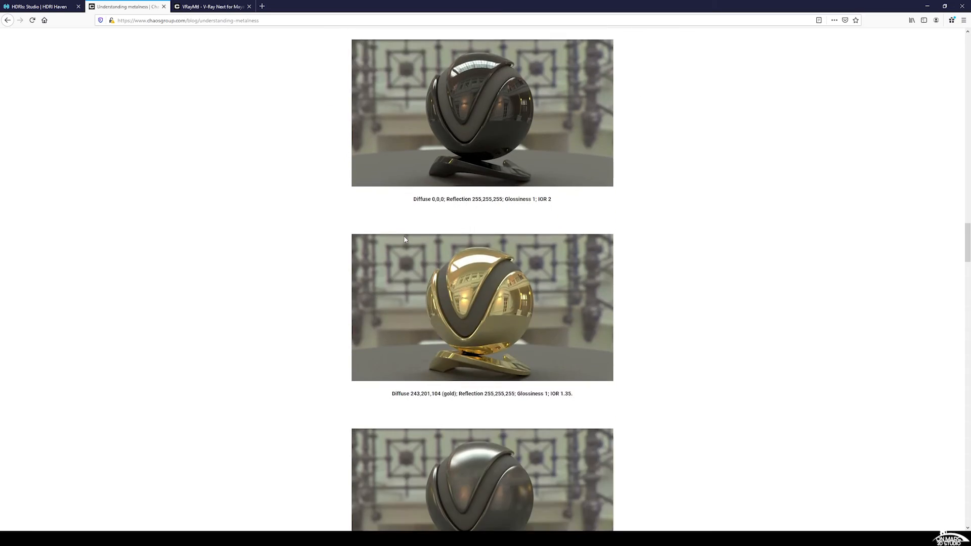
scroll(405, 238, "down", 10)
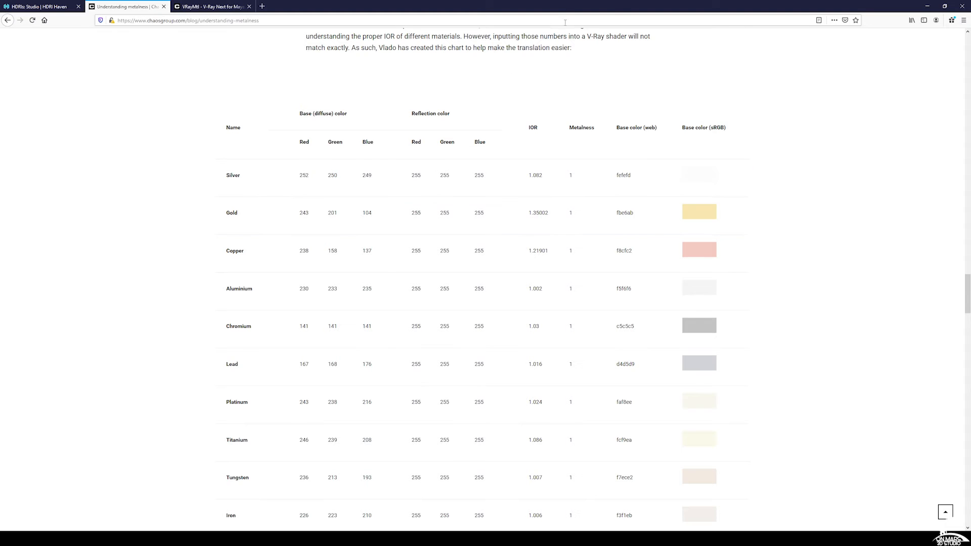
Step: Back in Maya, set Main_Material's diffuse color to gold, using the 0 to 255 RGB values 243, 201, 104
key("alt+Tab")
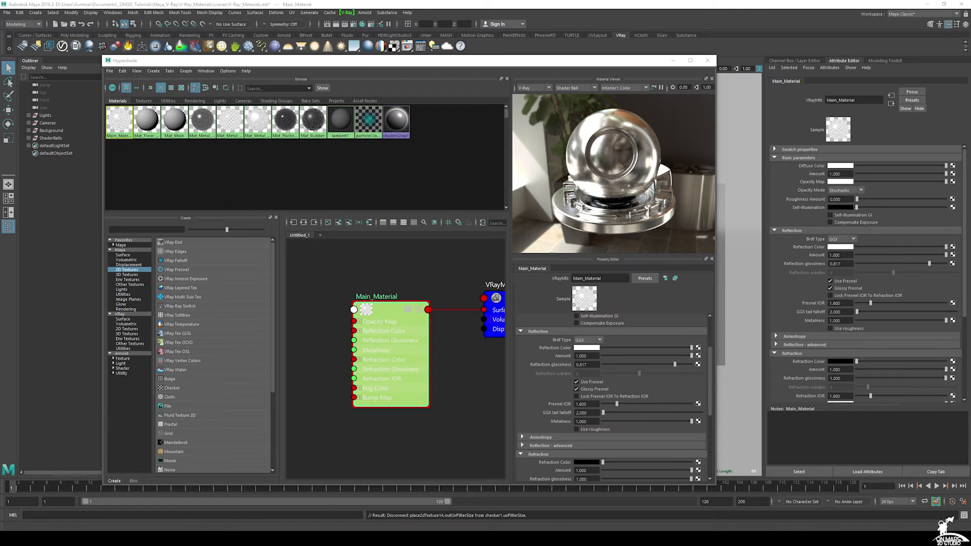
left_click(841, 167)
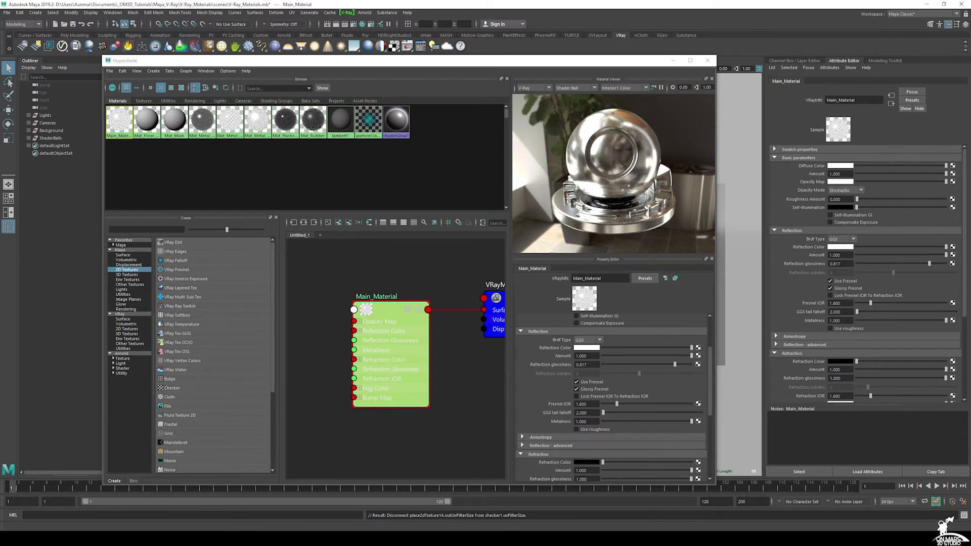
left_click(839, 167)
left_click(908, 212)
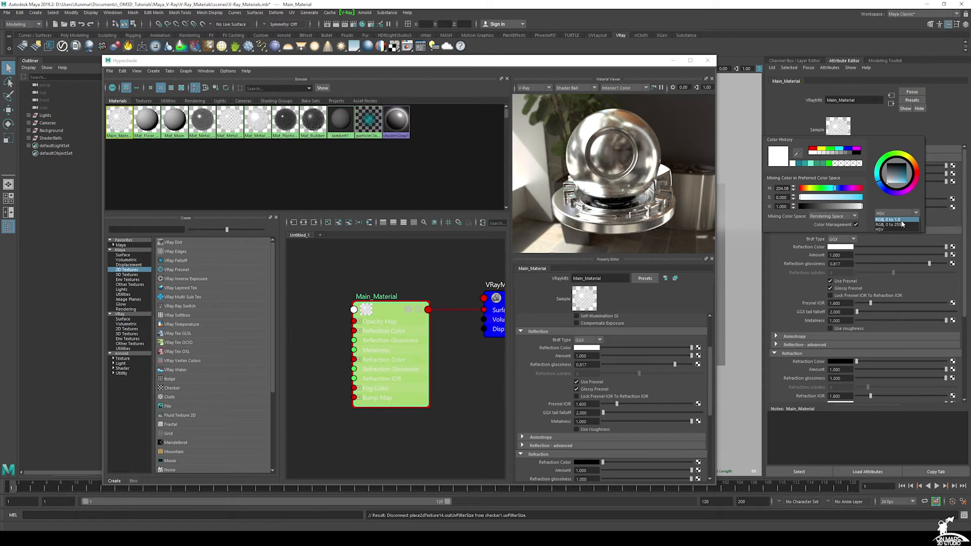
left_click(901, 225)
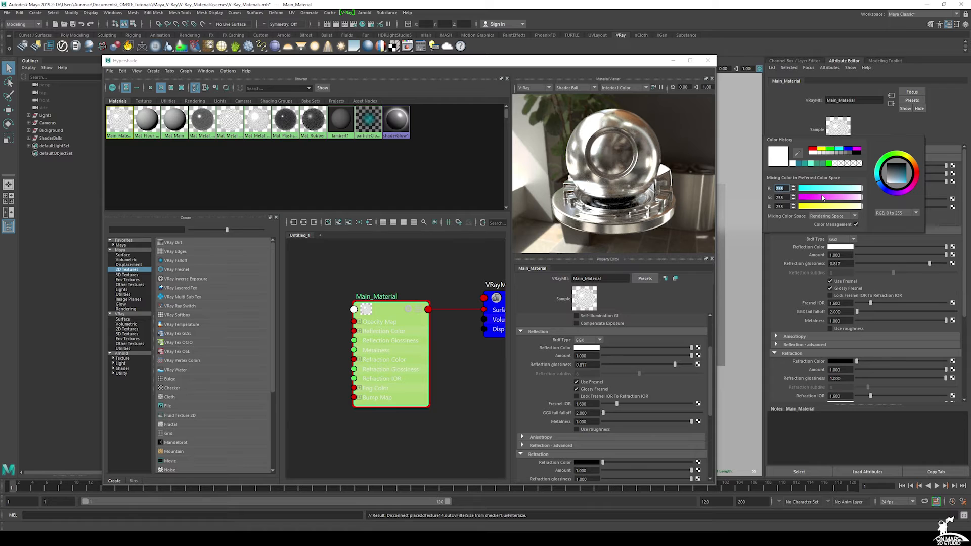
type("243")
key("Tab")
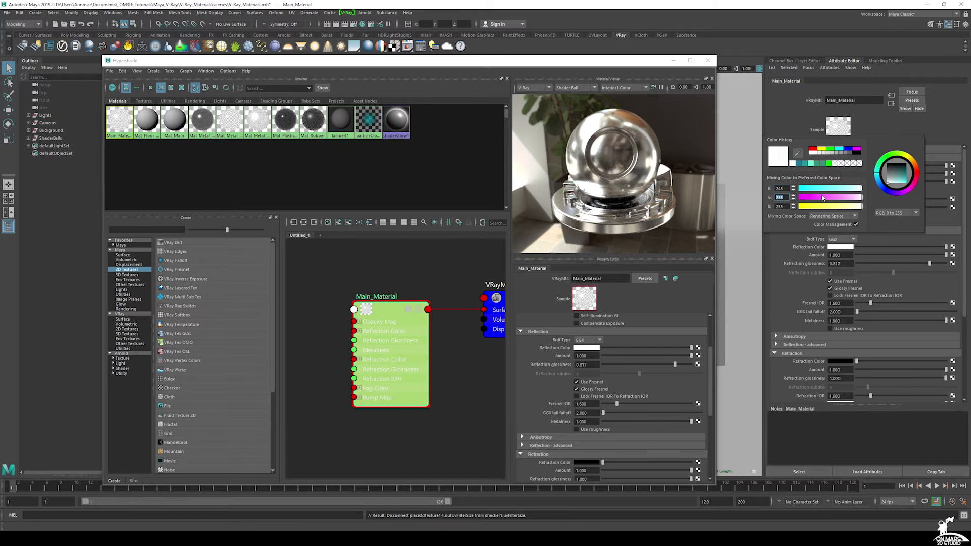
type("201")
key("Tab")
type("184")
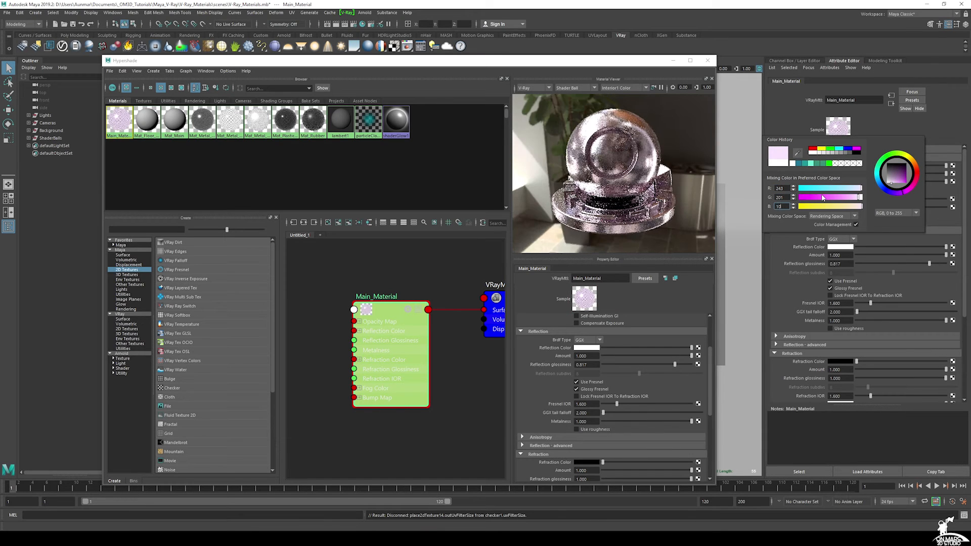
key("Return")
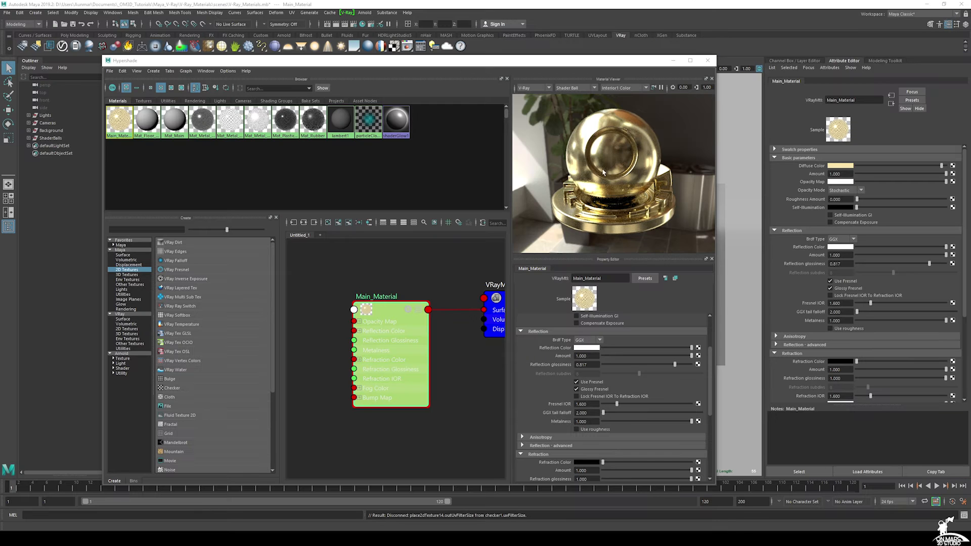
Step: Leave Main_Material's Fresnel IOR unlocked from the refraction IOR and set the Fresnel IOR to 1.35
left_click(829, 295)
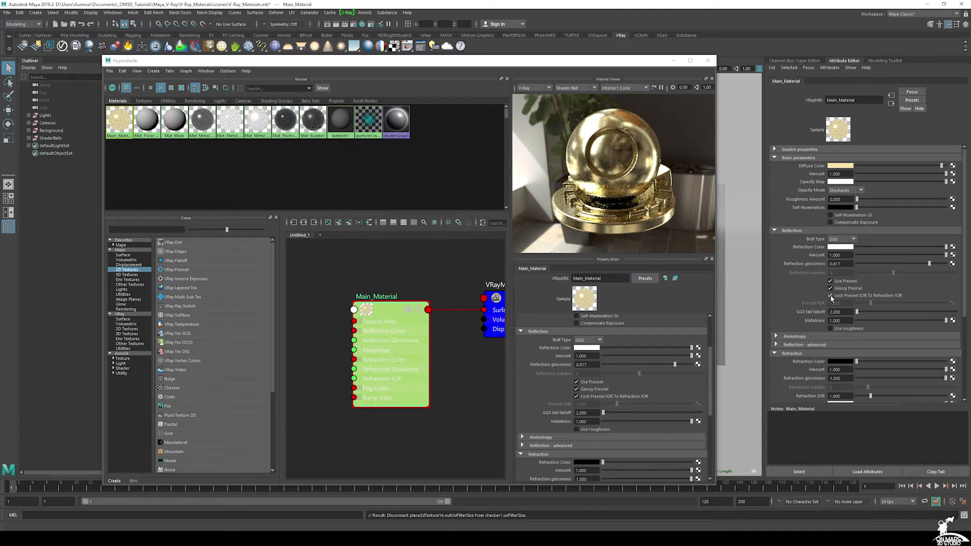
left_click(829, 295)
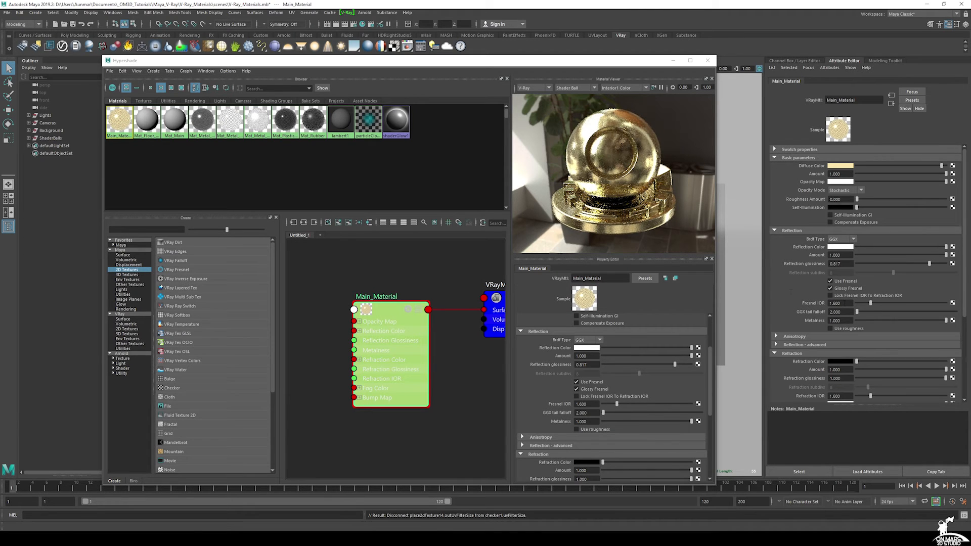
type("1.")
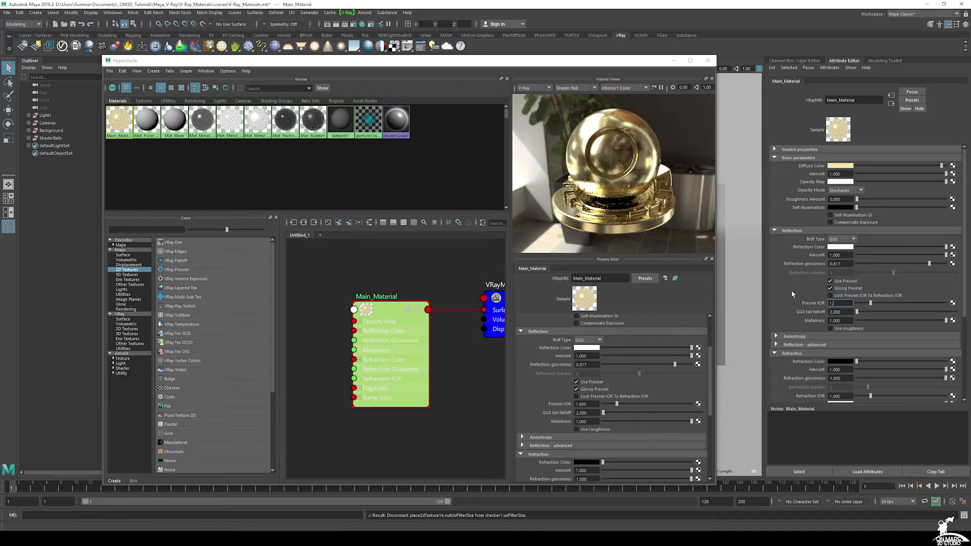
type("35")
key("Return")
Step: Render the gold shader ball in the V-Ray frame buffer and raise Main_Material's reflection glossiness to about 0.94
left_click_drag(547, 62, 609, 85)
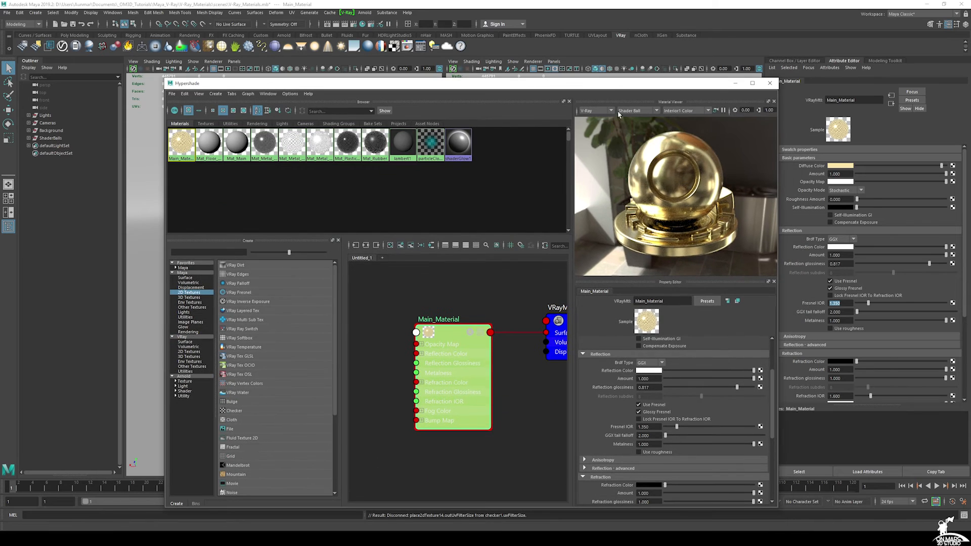
left_click(336, 26)
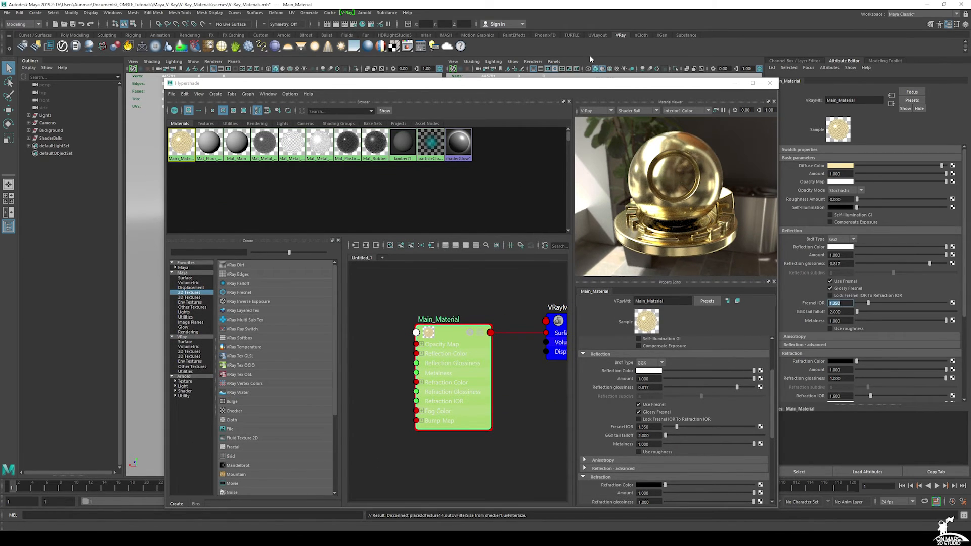
left_click_drag(597, 78, 566, 110)
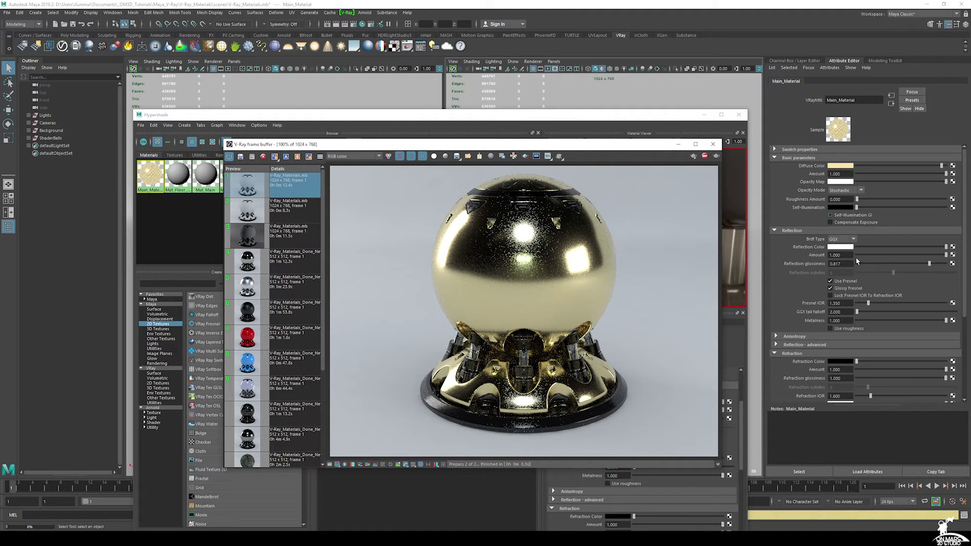
left_click_drag(926, 266, 938, 266)
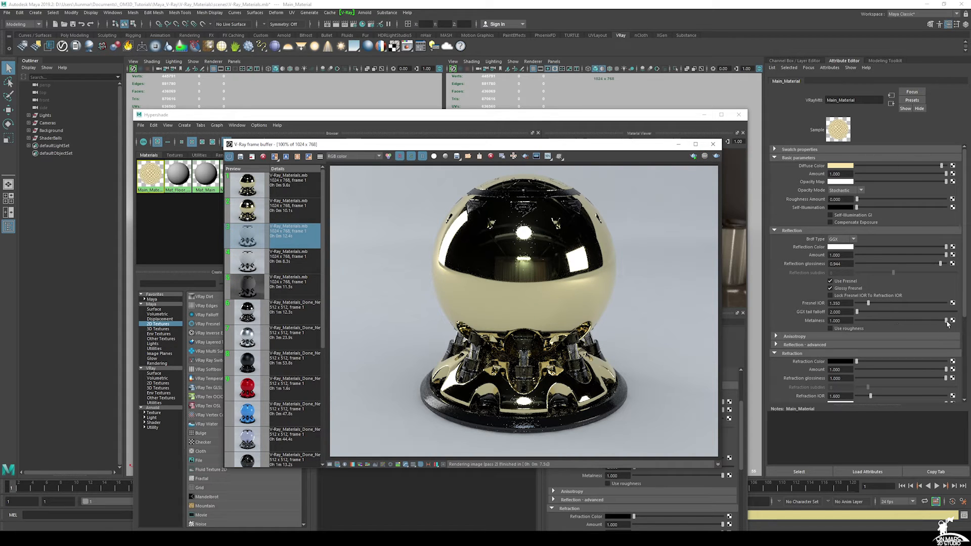
Step: Lower Main_Material's metalness to 0 and change its diffuse color to the teal blue from the color history
left_click_drag(946, 323, 848, 324)
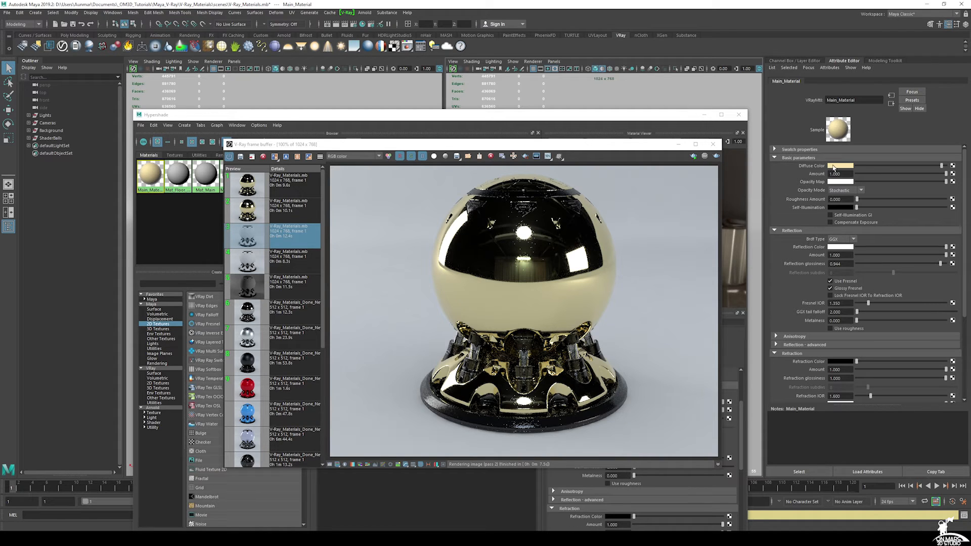
left_click(834, 167)
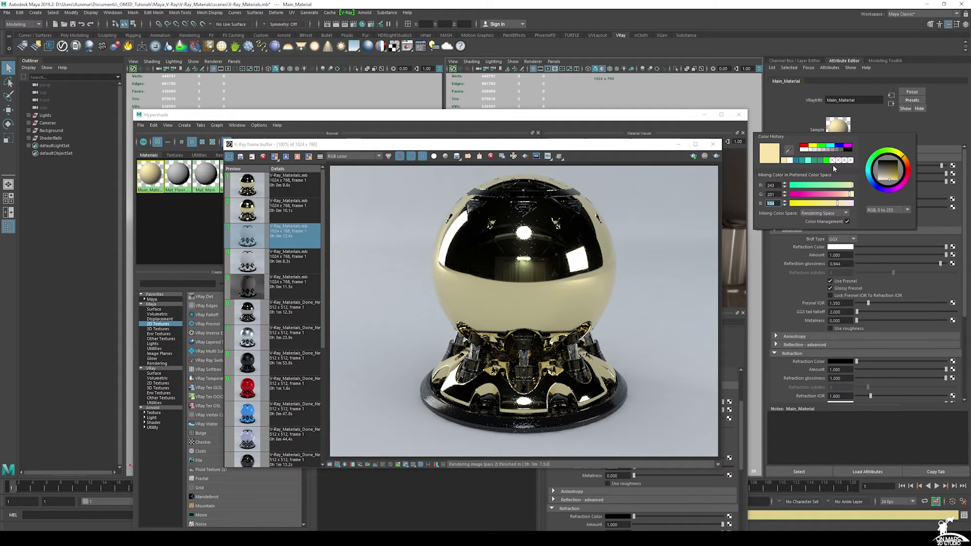
left_click(797, 161)
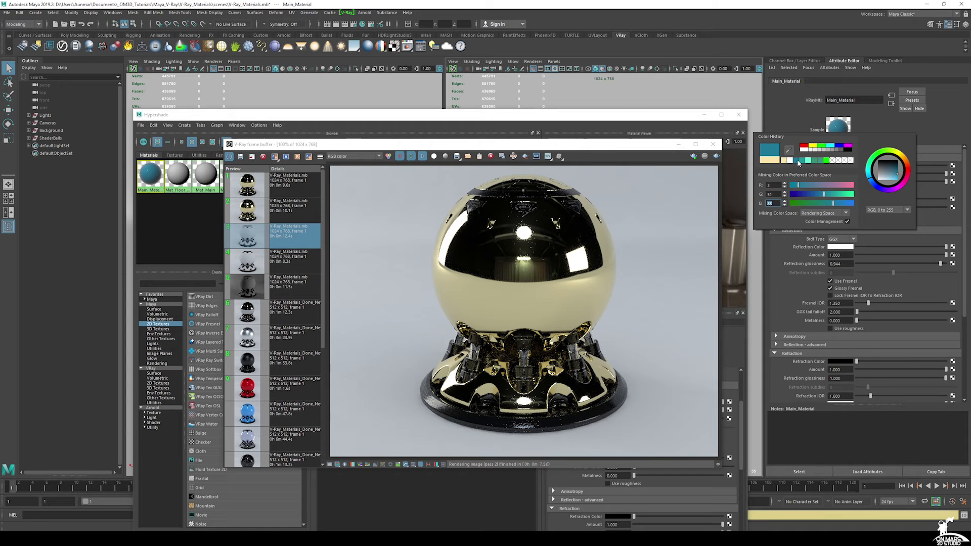
left_click(885, 210)
left_click(882, 217)
left_click(882, 214)
left_click(881, 222)
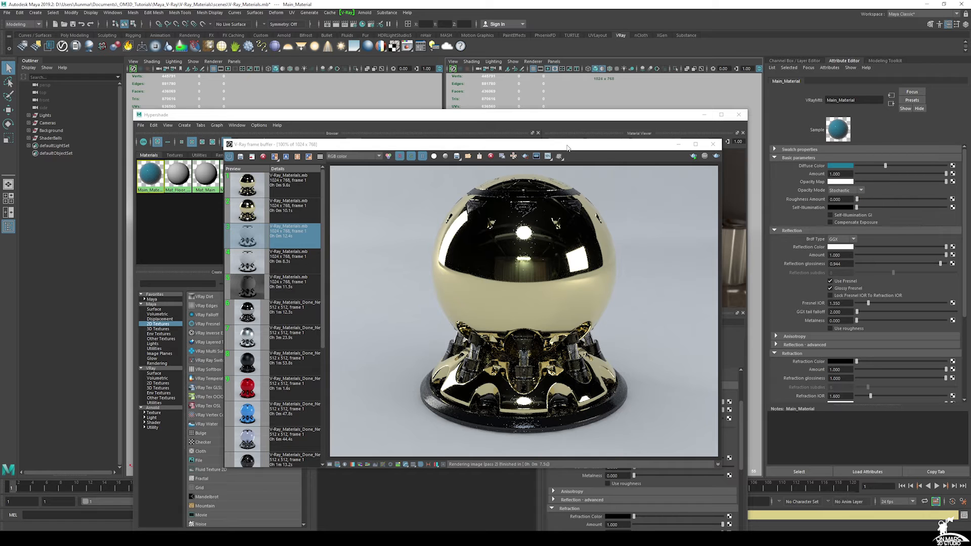
Step: Render the blue non-metallic shader ball and compare it with the previous gold render from the frame buffer history
left_click_drag(567, 147, 567, 127)
left_click(715, 137)
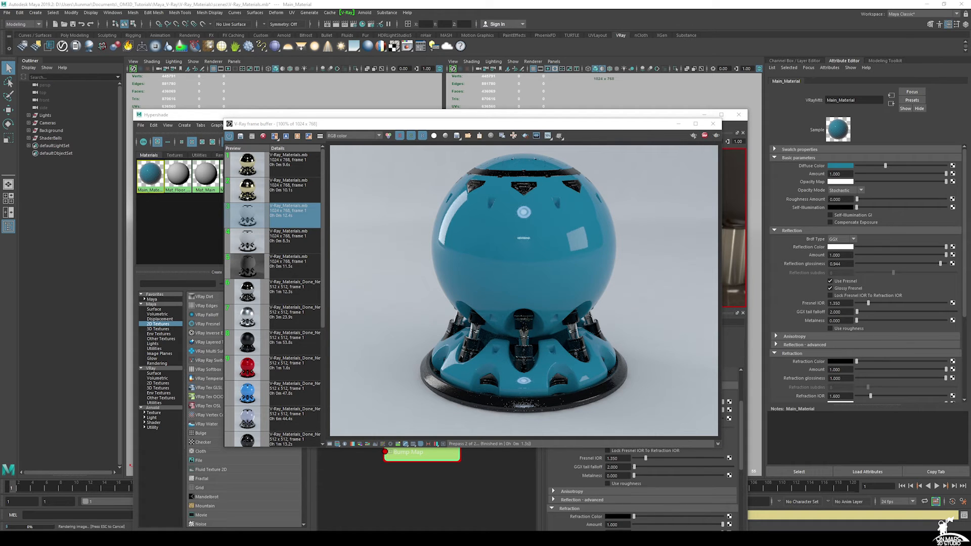
left_click(705, 137)
left_click(705, 137)
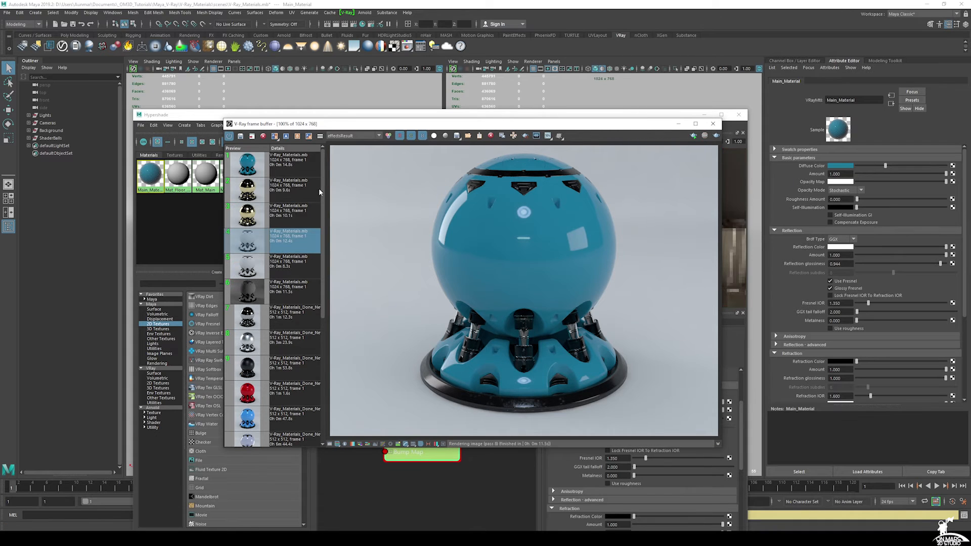
double_click(283, 192)
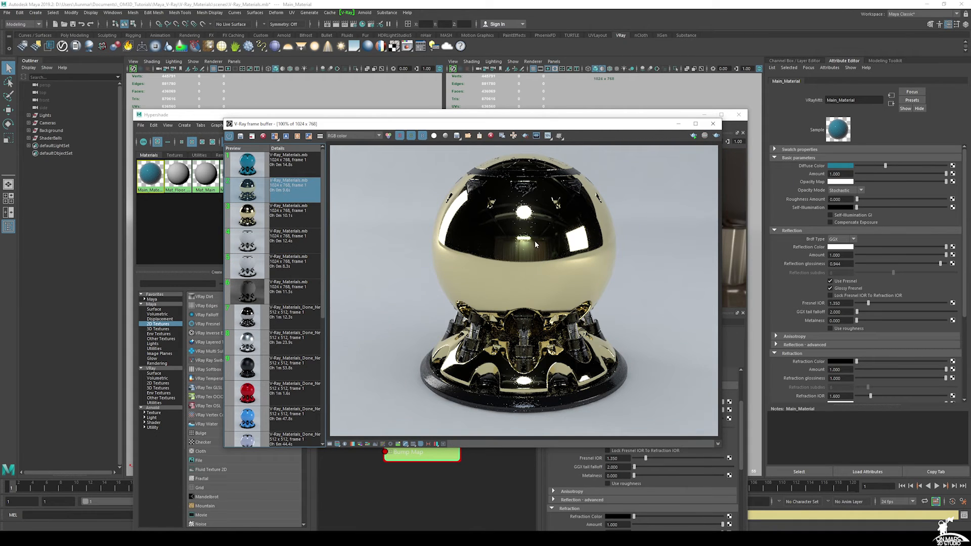
double_click(259, 165)
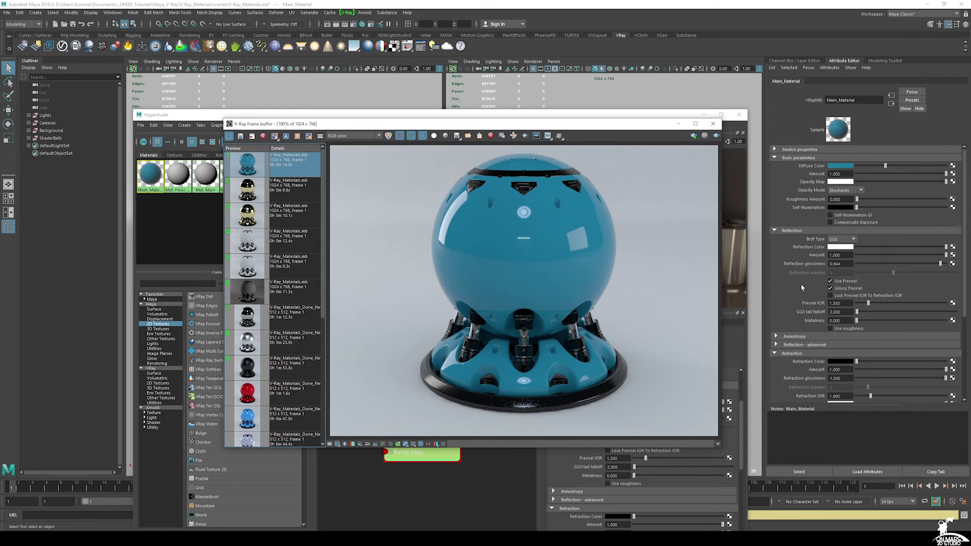
Step: Bring the Hypershade in front of the frame buffer and set Main_Material's diffuse color to pure white
scroll(800, 283, "down", 5)
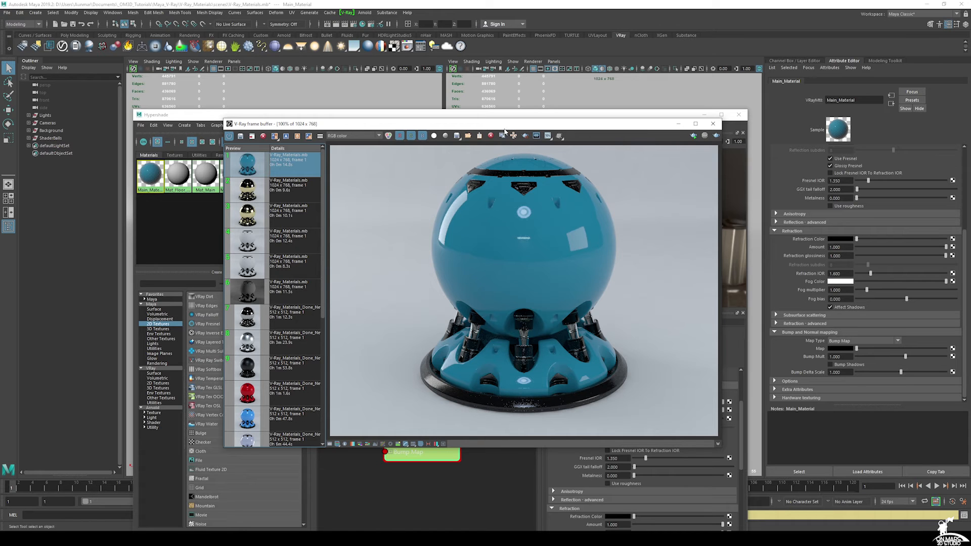
left_click_drag(504, 131, 357, 88)
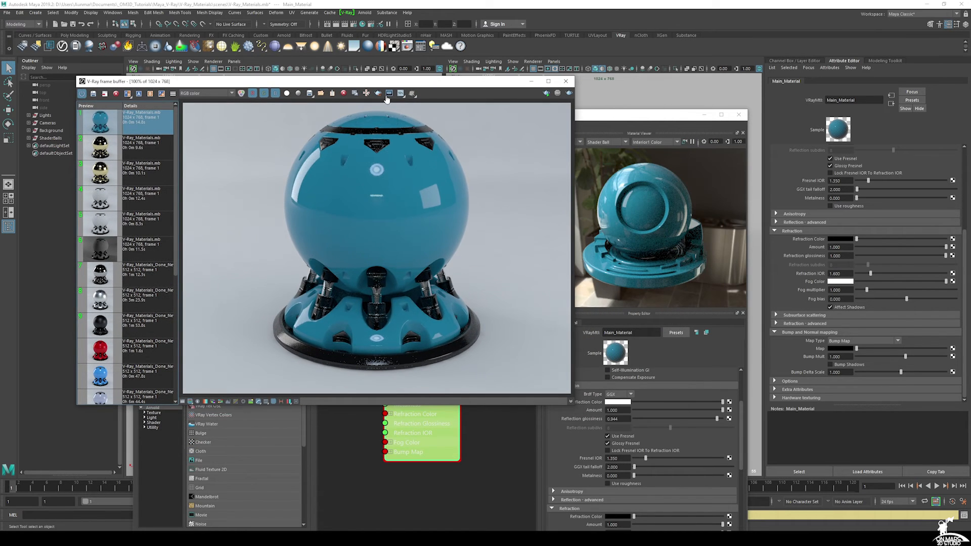
left_click(622, 119)
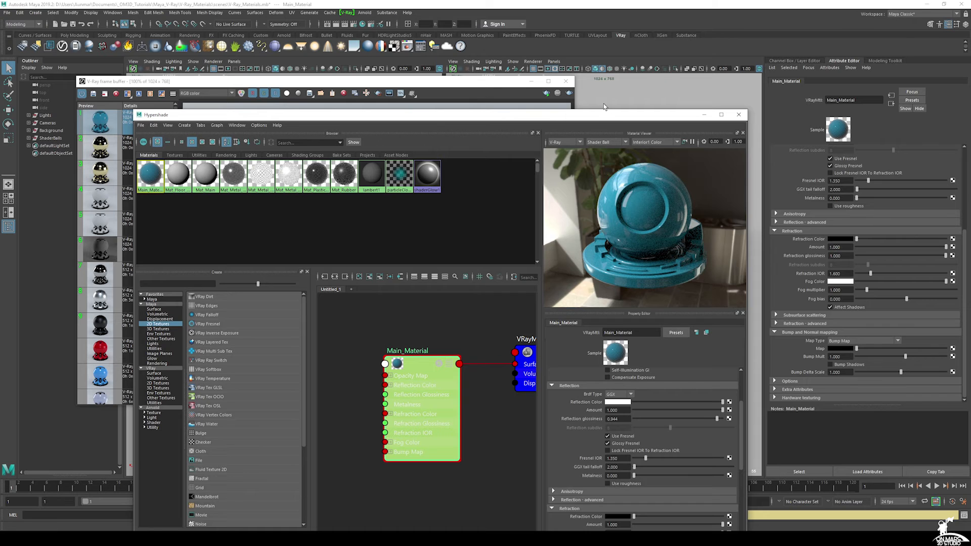
left_click_drag(604, 114, 617, 43)
scroll(627, 336, "up", 1)
scroll(626, 336, "up", 2)
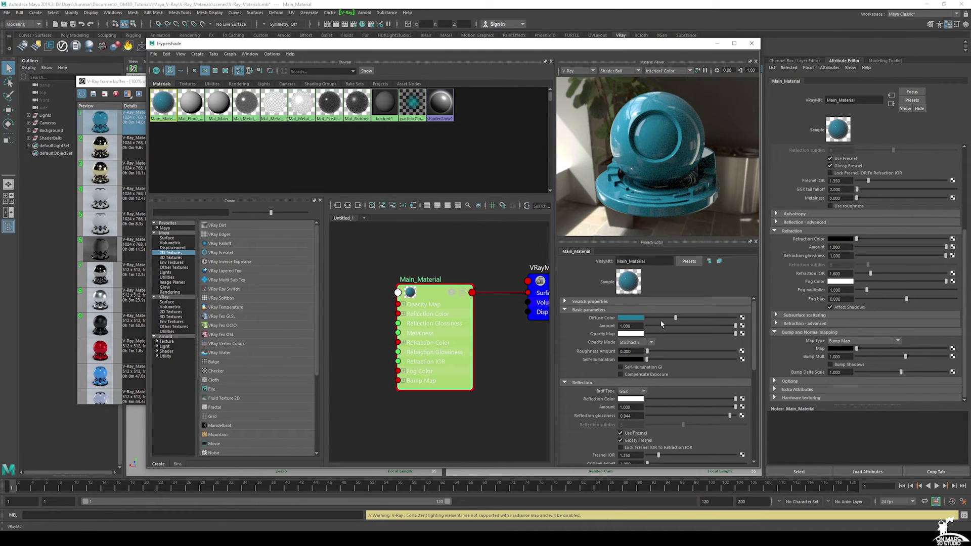
left_click_drag(675, 320, 757, 323)
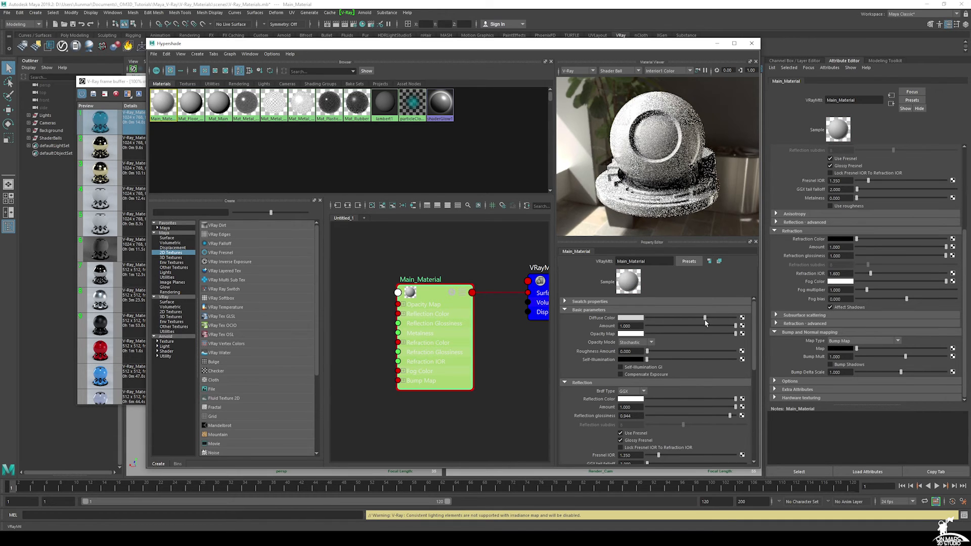
key("ctrl+z")
left_click_drag(647, 318, 746, 320)
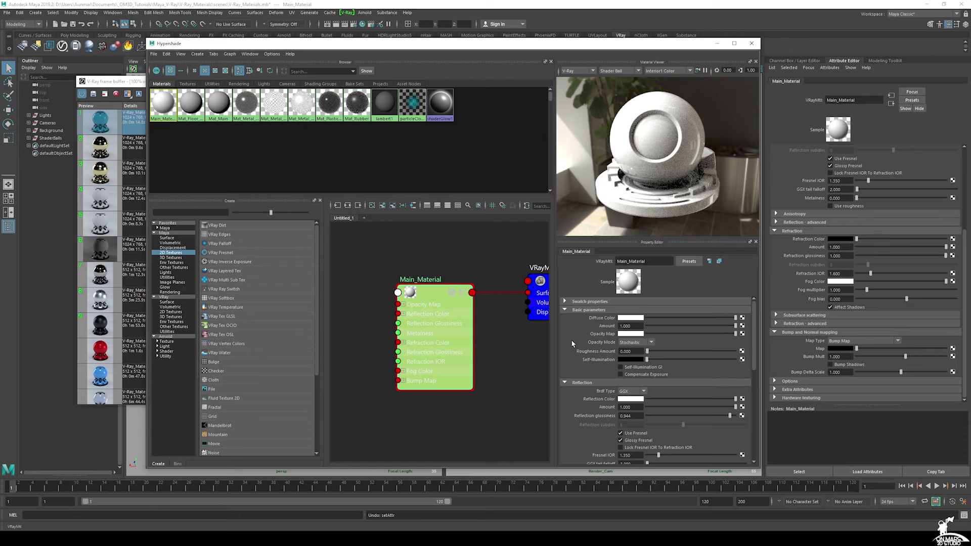
Step: Set Main_Material's Fresnel IOR to 1.6 and lock it to the refraction IOR
scroll(572, 343, "down", 3)
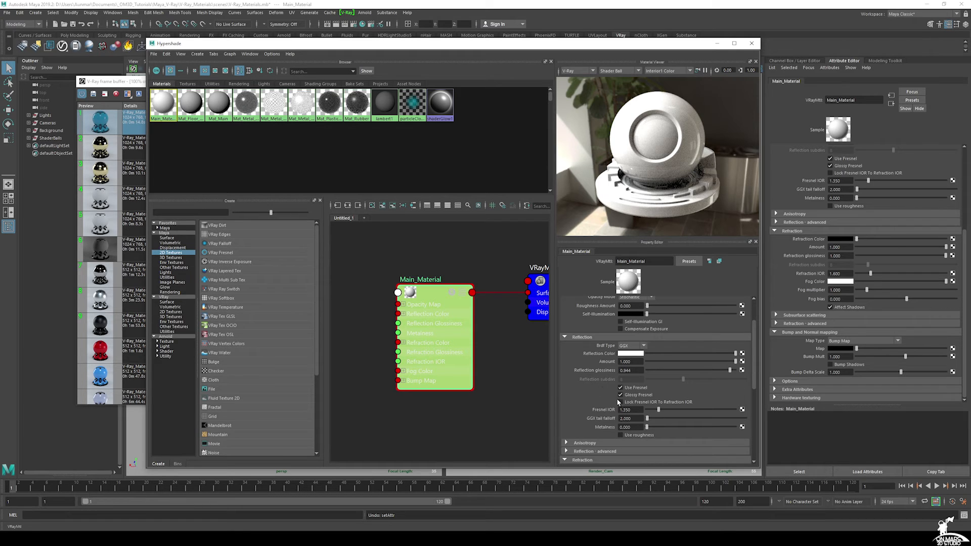
key("Tab")
type("1.6")
key("Return")
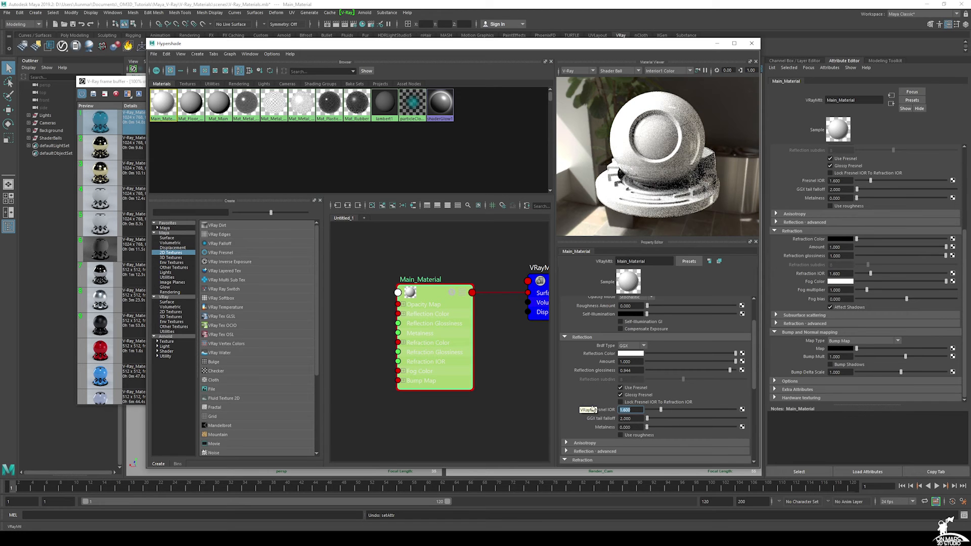
left_click(620, 402)
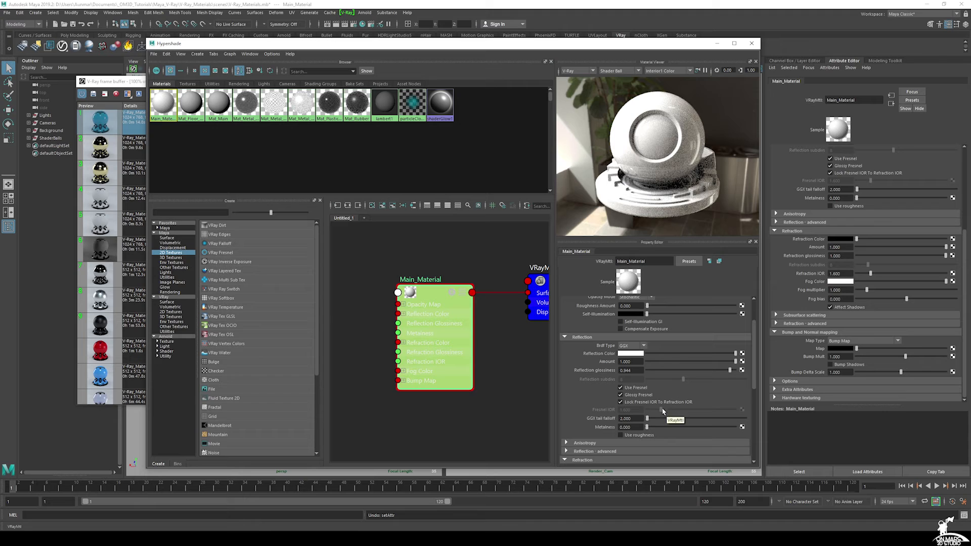
Step: Raise Main_Material's refraction color from black to full white to make the material fully transparent
scroll(579, 360, "down", 2)
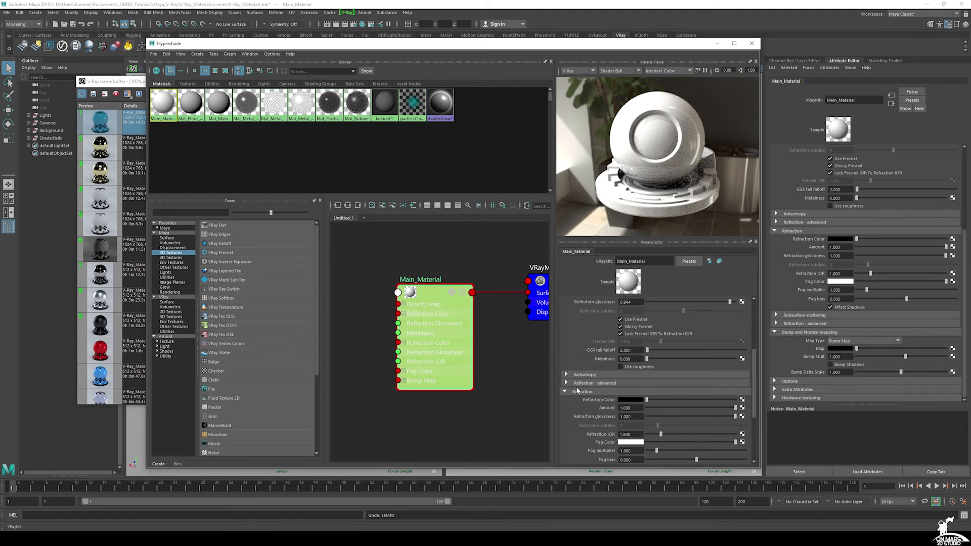
scroll(595, 363, "down", 1)
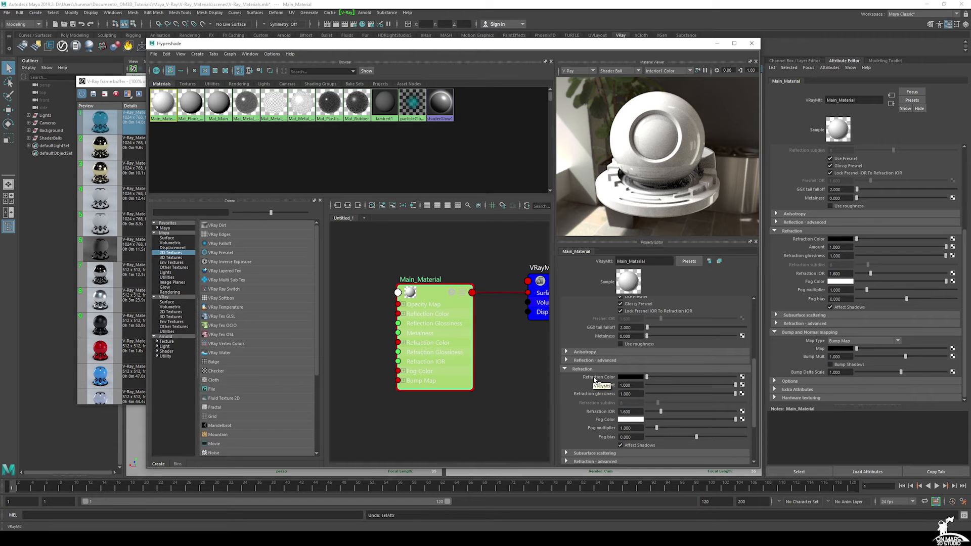
left_click_drag(646, 381, 702, 387)
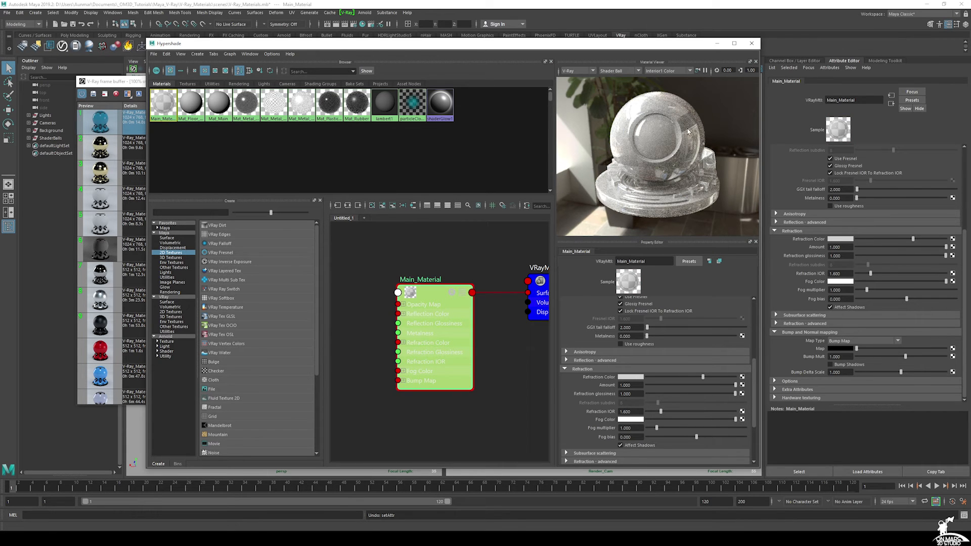
left_click_drag(702, 380, 750, 384)
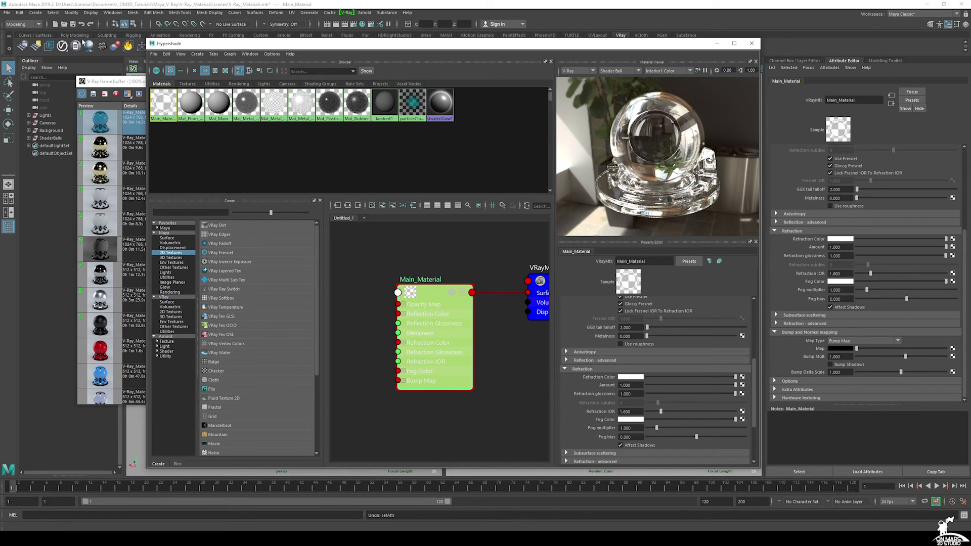
Step: Render the glass shader ball in the V-Ray frame buffer, moving the Hypershade out of the way
left_click(123, 88)
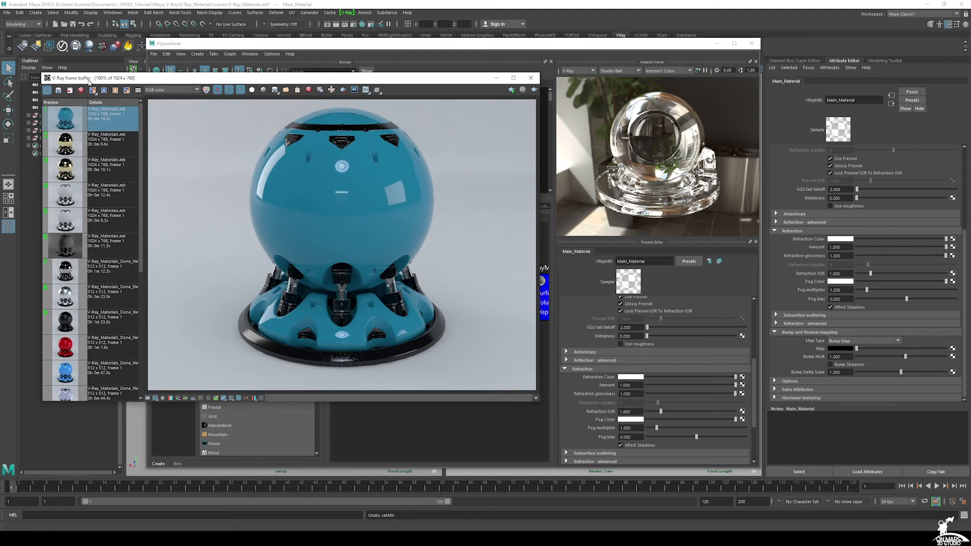
left_click(512, 89)
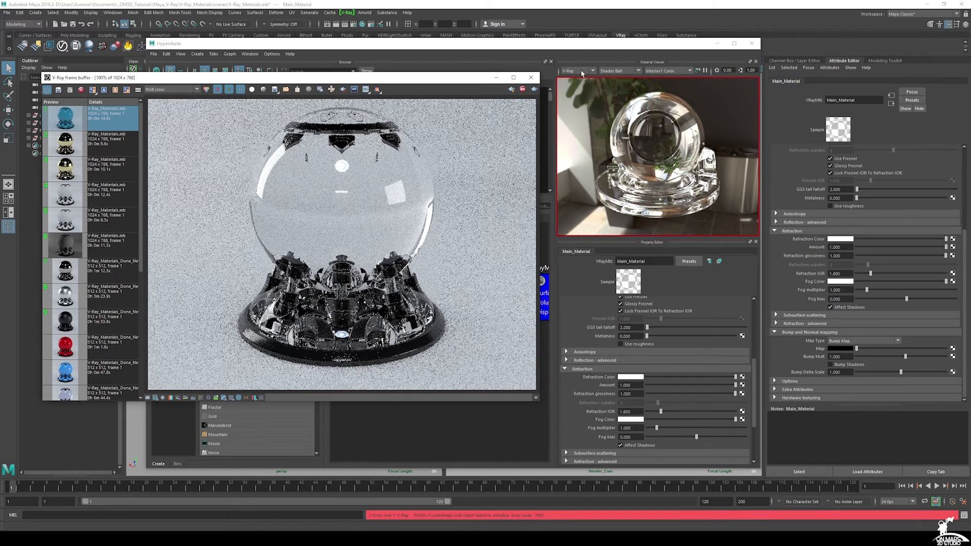
left_click_drag(582, 52, 970, 120)
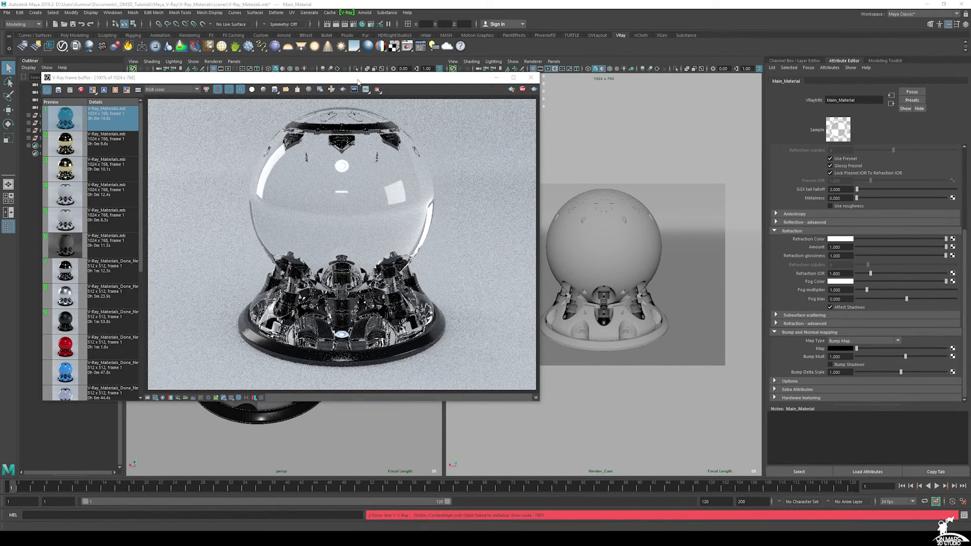
left_click_drag(364, 79, 503, 94)
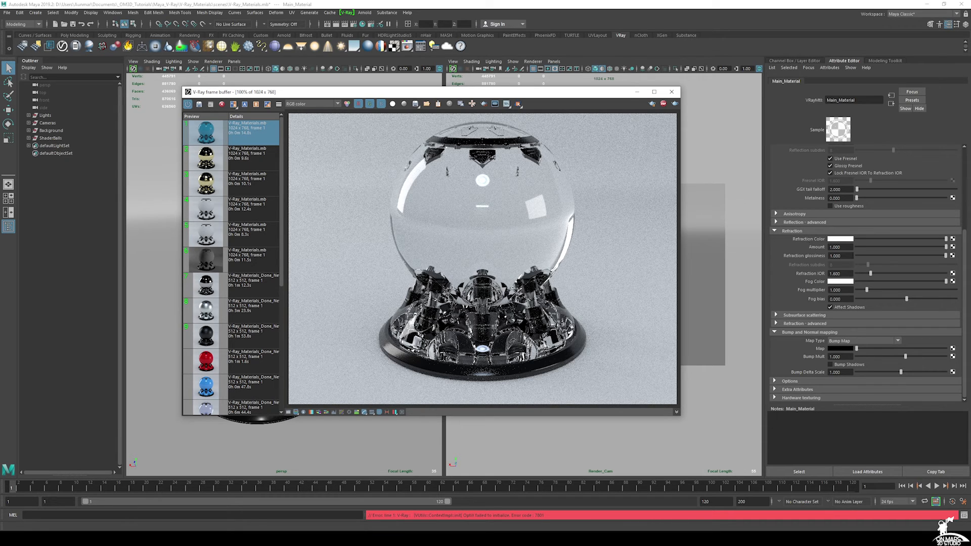
Step: Lower Main_Material's refraction glossiness to about 0.5 and check the frosted glass render against the reflection settings
left_click_drag(946, 248, 901, 255)
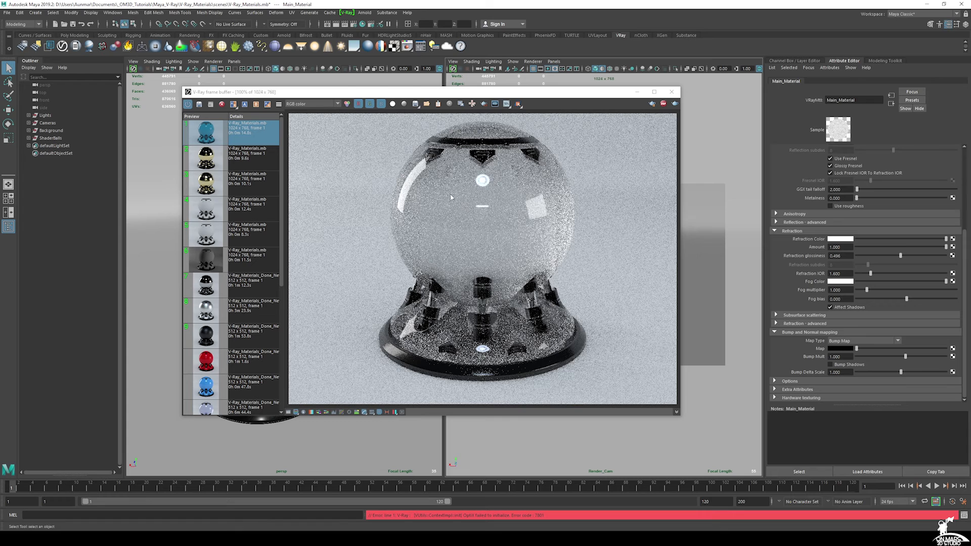
scroll(868, 233, "up", 4)
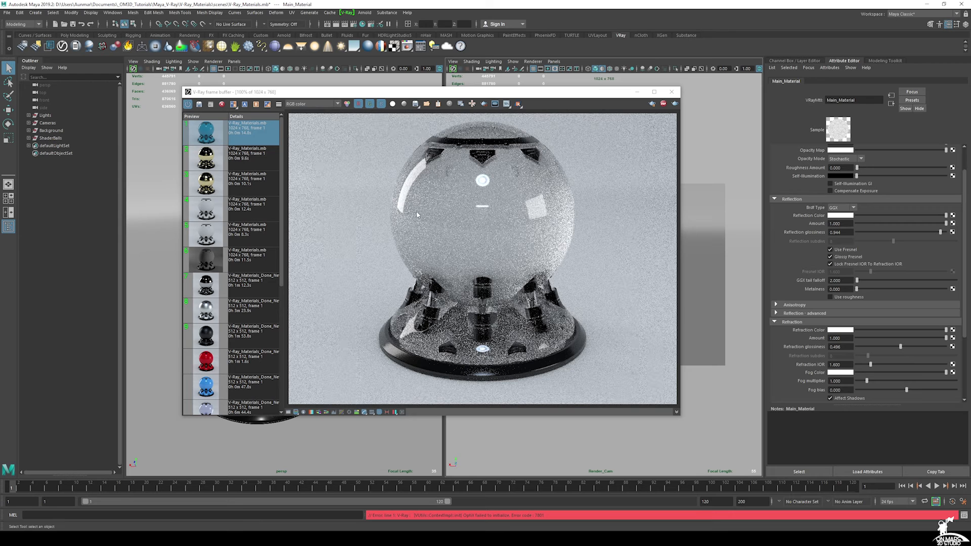
scroll(891, 281, "down", 3)
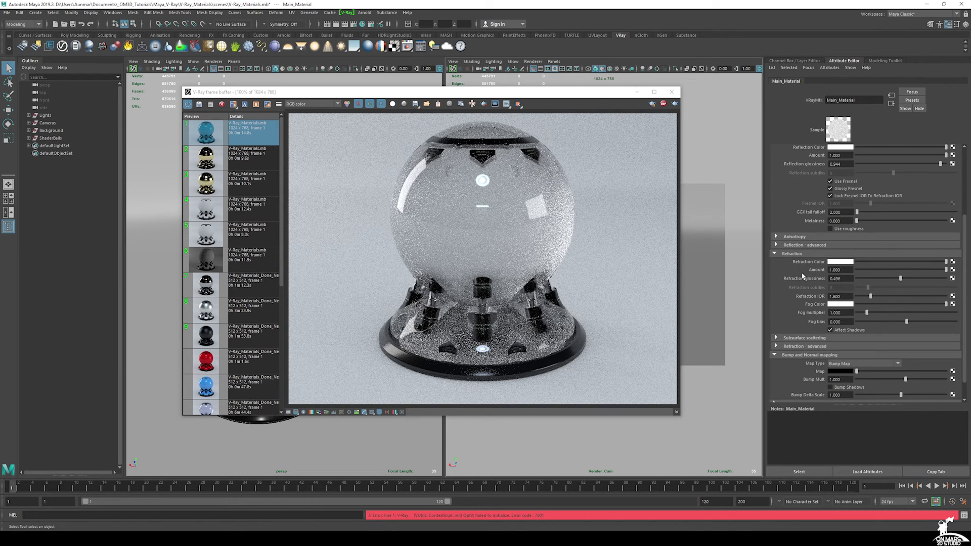
Step: Set both the reflection glossiness and the refraction glossiness of Main_Material to 1.0, after trying a reflection glossiness of about 0.72
scroll(834, 271, "up", 4)
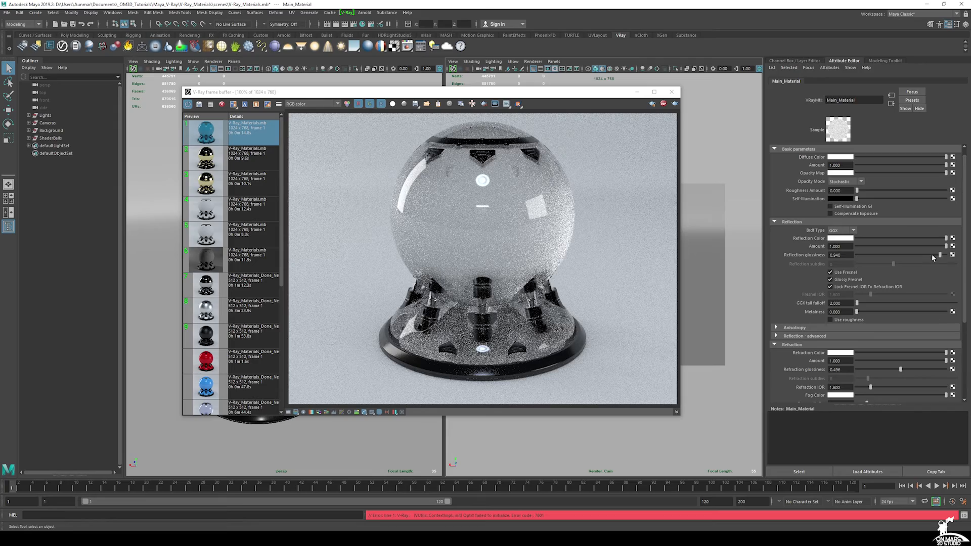
left_click_drag(932, 256, 919, 256)
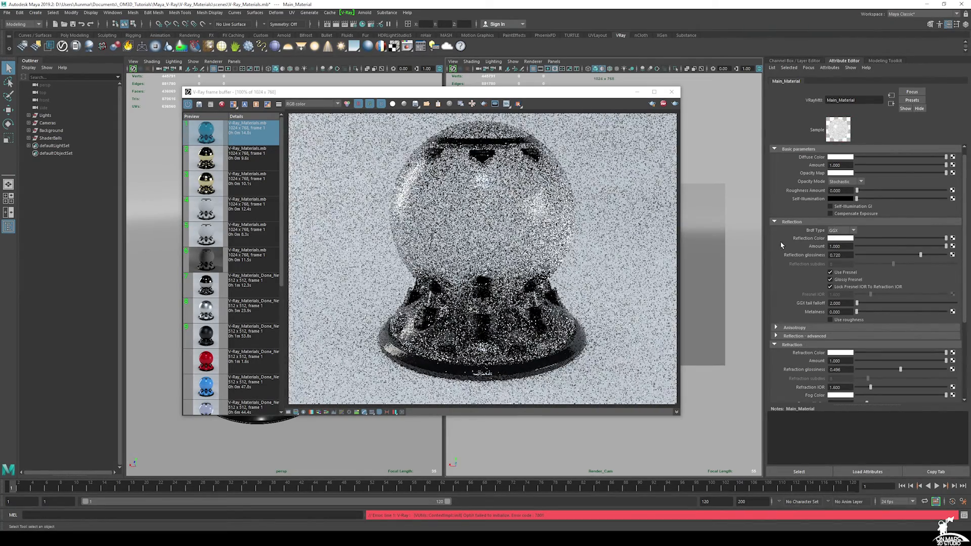
left_click_drag(920, 254, 950, 257)
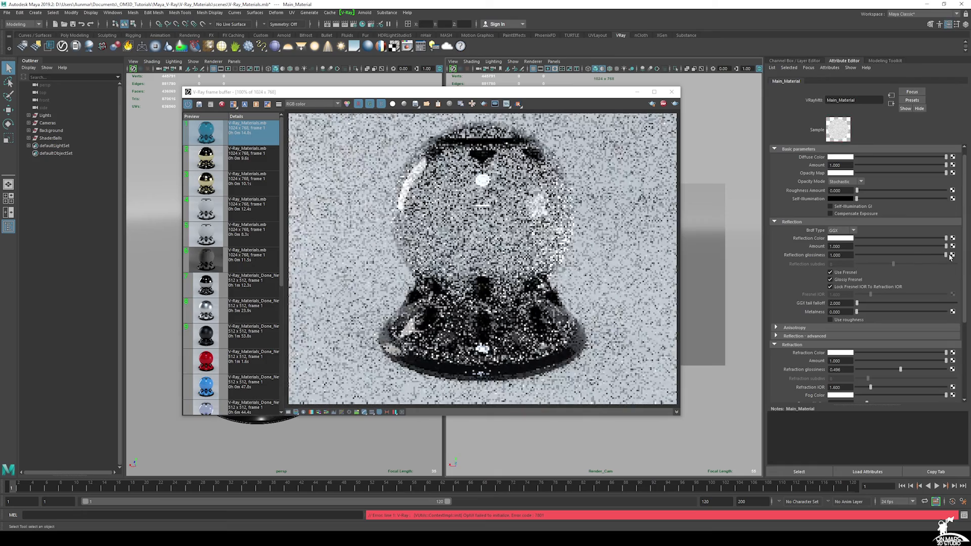
scroll(890, 302, "down", 3)
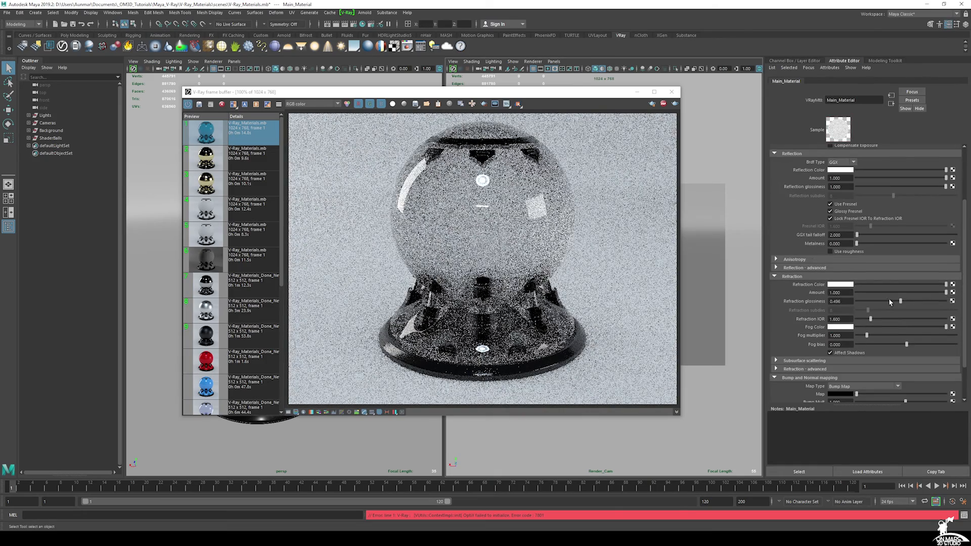
left_click_drag(900, 301, 947, 301)
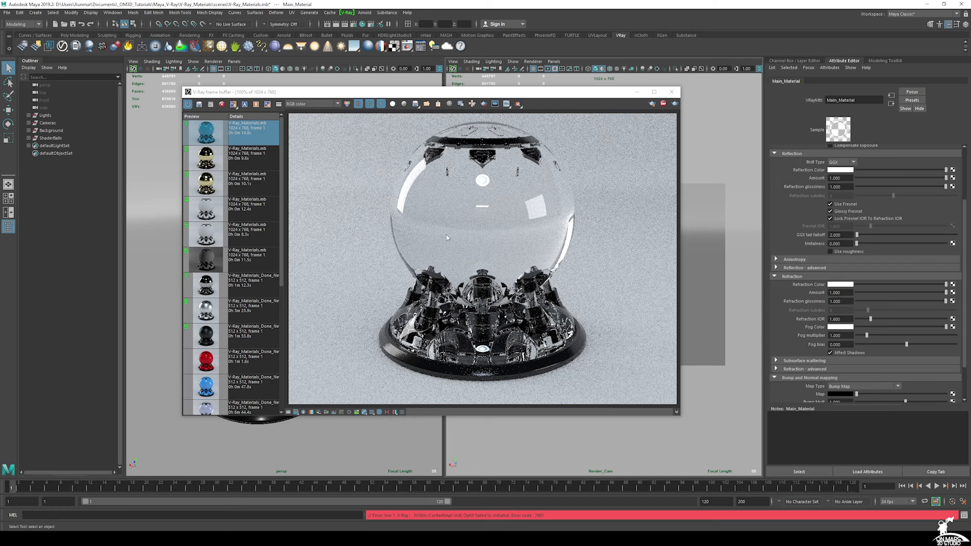
Step: Try a fully saturated purple refraction color on Main_Material and undo it back to white
left_click(835, 286)
left_click(835, 285)
left_click_drag(837, 306, 840, 305)
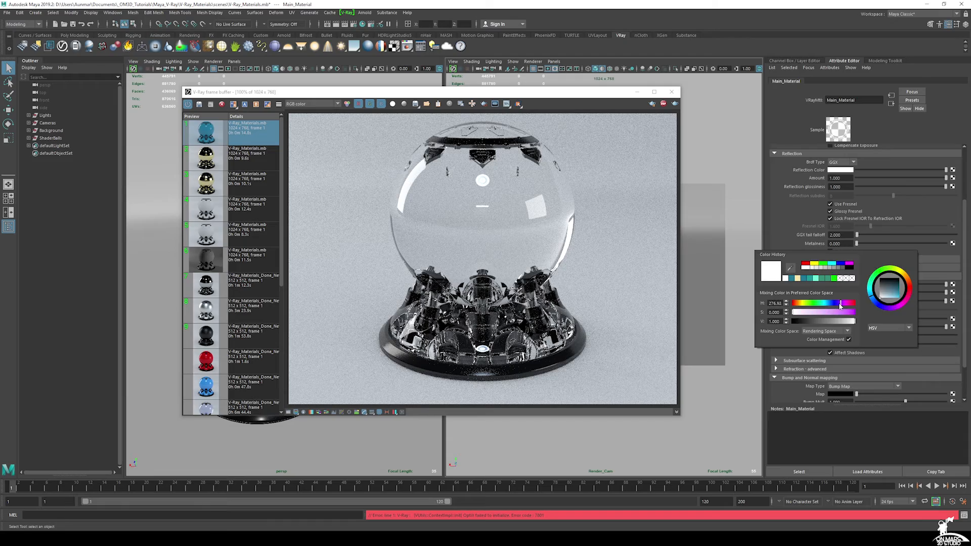
left_click(853, 312)
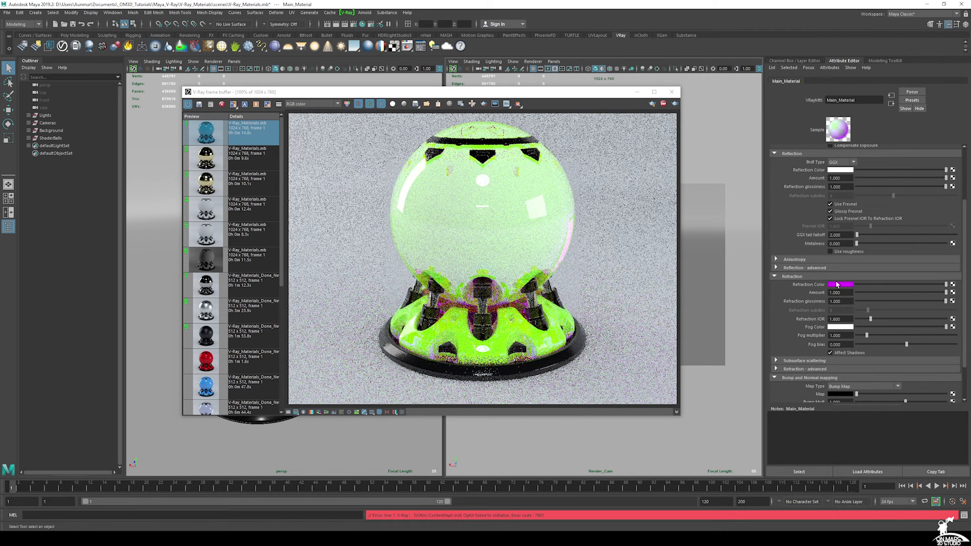
key("ctrl+z")
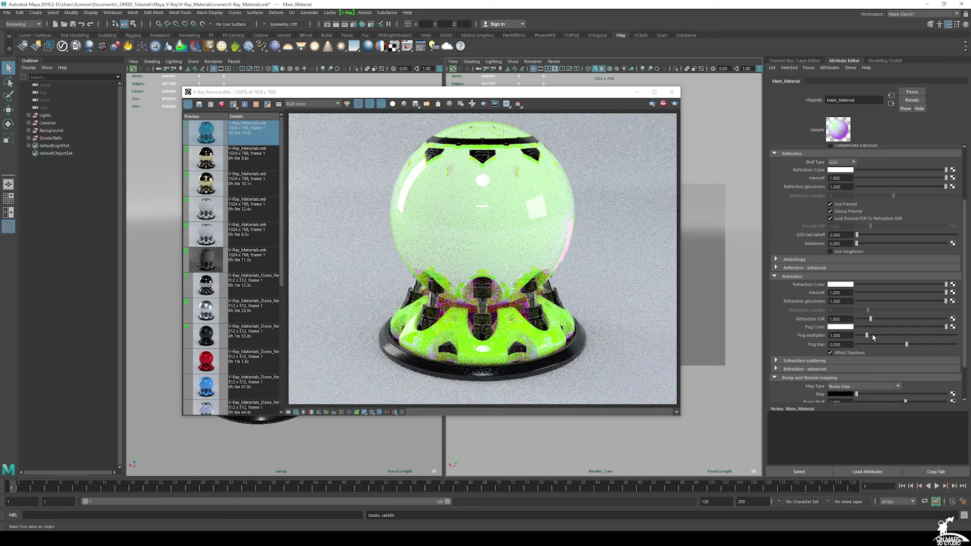
left_click(841, 283)
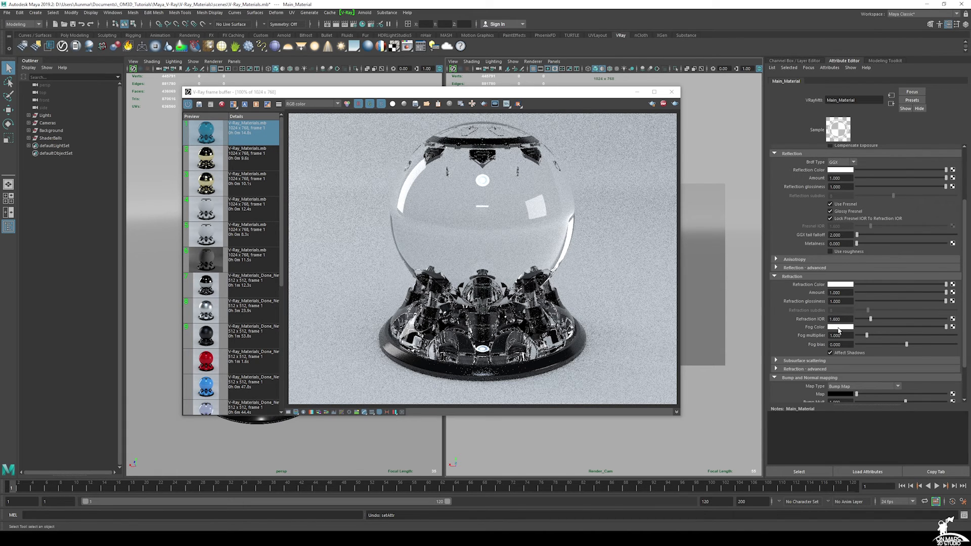
Step: Tint Main_Material's glass with the fog color, trying purple and green hues and settling on a light blue
left_click(838, 329)
left_click(841, 329)
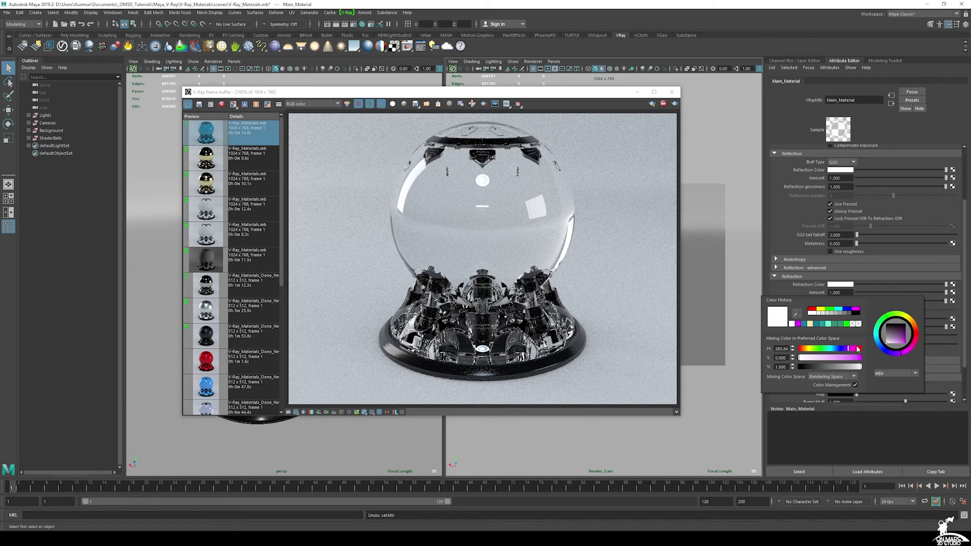
left_click_drag(846, 357, 854, 361)
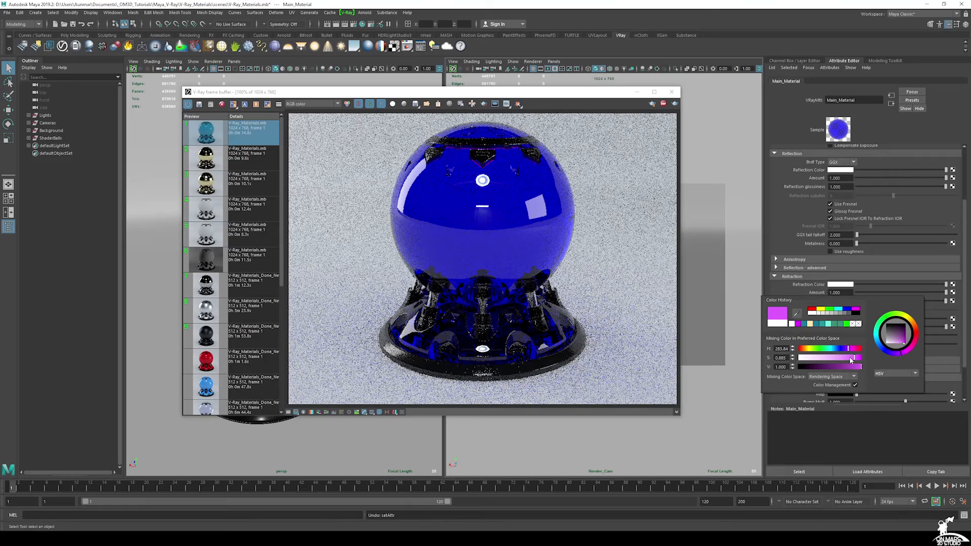
left_click(846, 350)
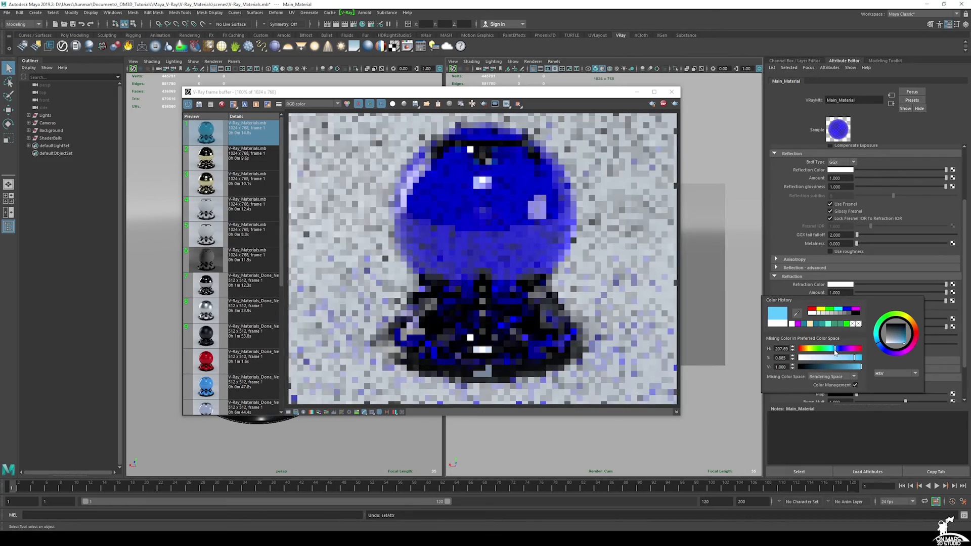
left_click(828, 350)
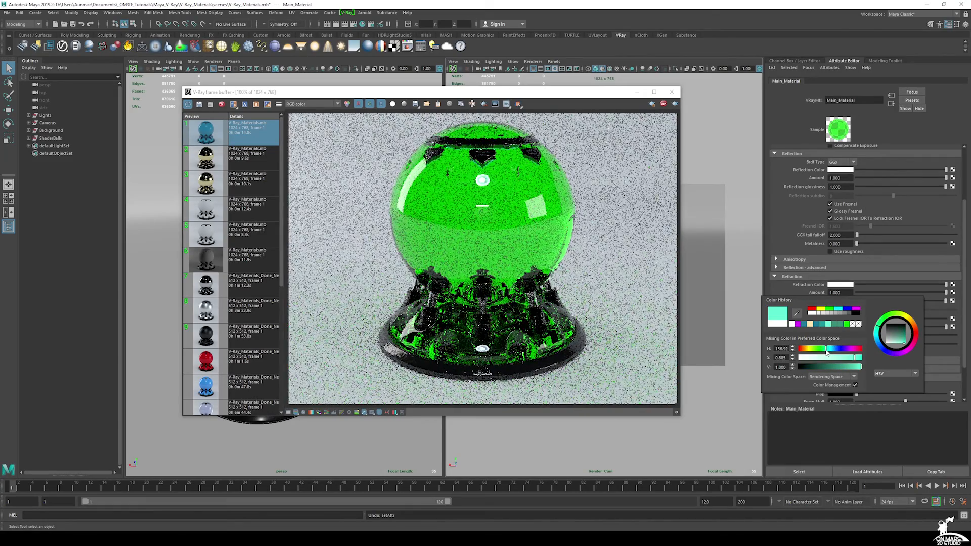
left_click(830, 350)
left_click(833, 350)
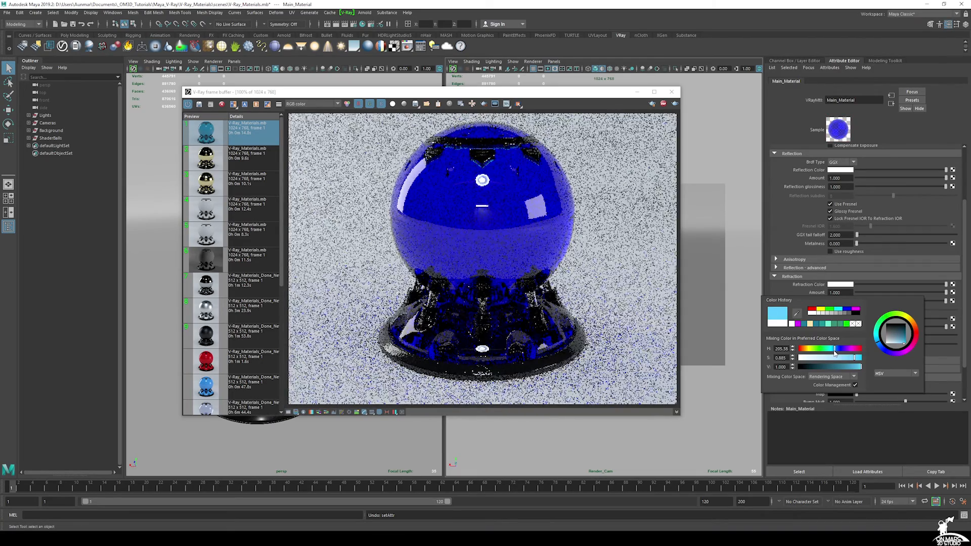
left_click(836, 349)
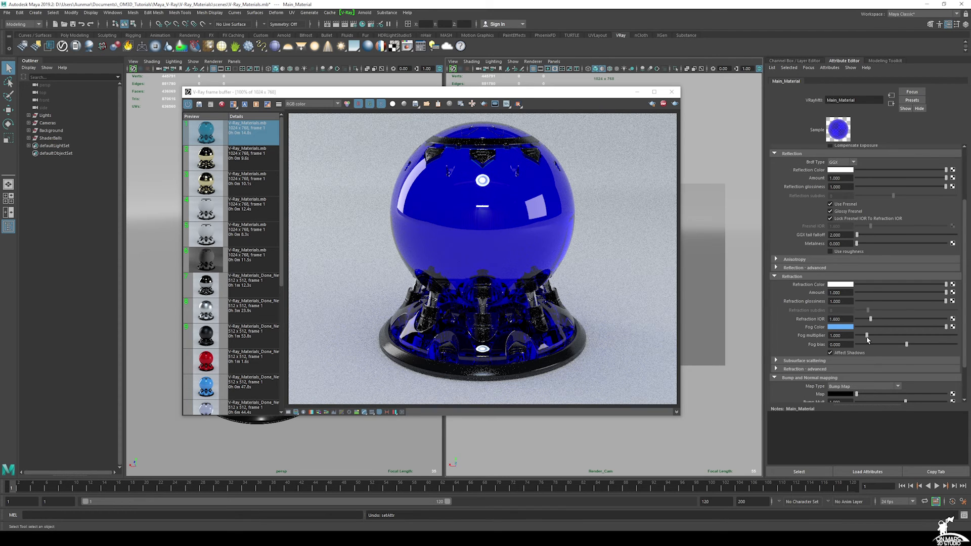
Step: Reduce Main_Material's fog multiplier to 0.005, comparing the render at 0 and 0.01 on the way
left_click_drag(866, 337, 856, 338)
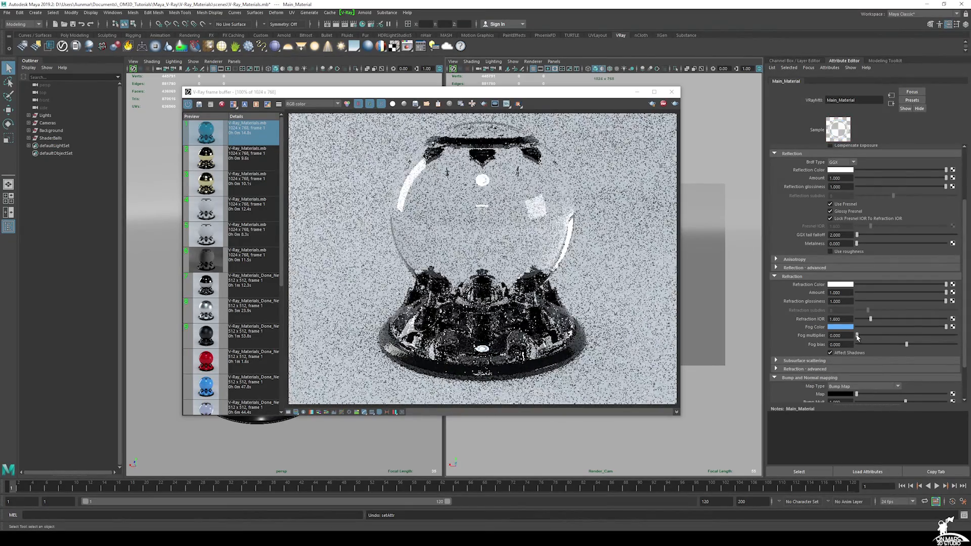
type("0.01")
key("Return")
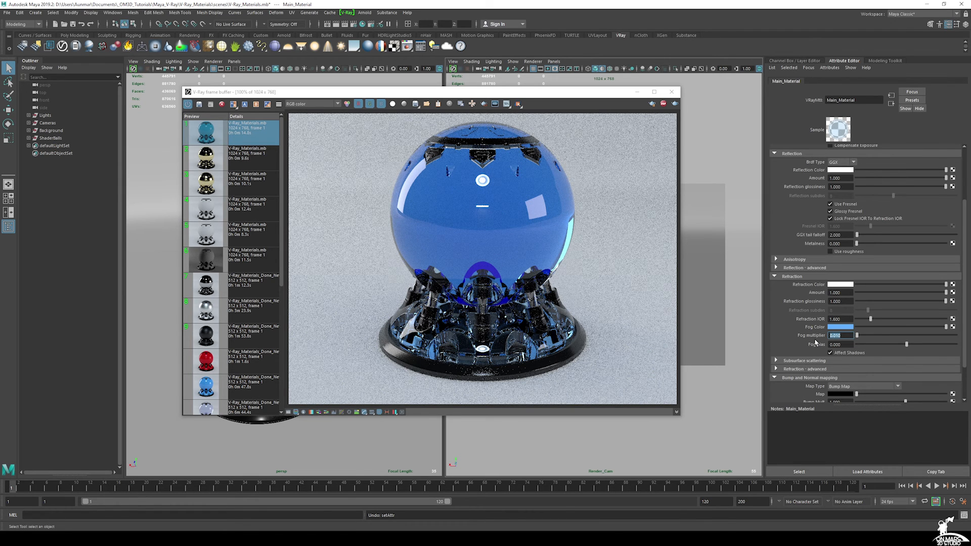
type("0.005")
key("Return")
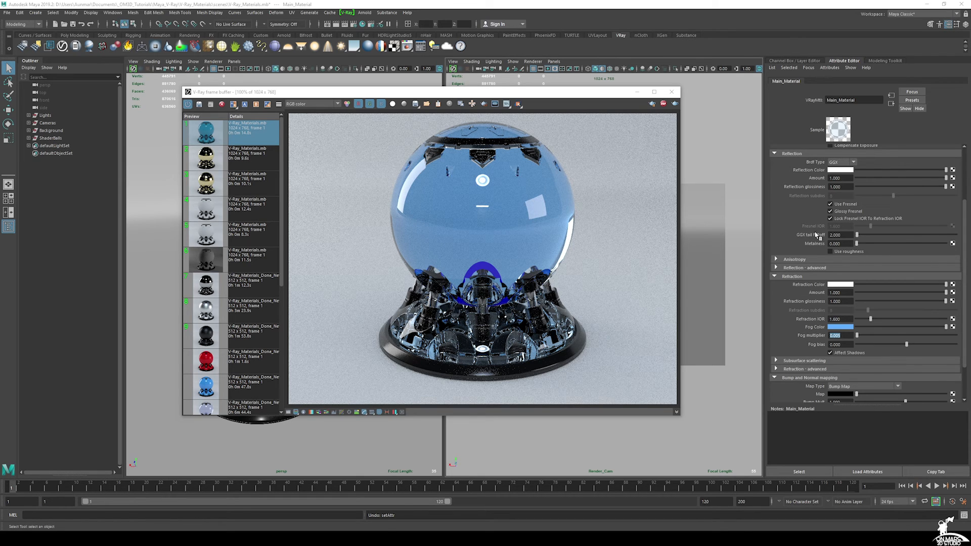
Step: Compare the render with Main_Material's refraction IOR at 1.0 and about 1.3, and return it to 1.6
left_click(847, 319)
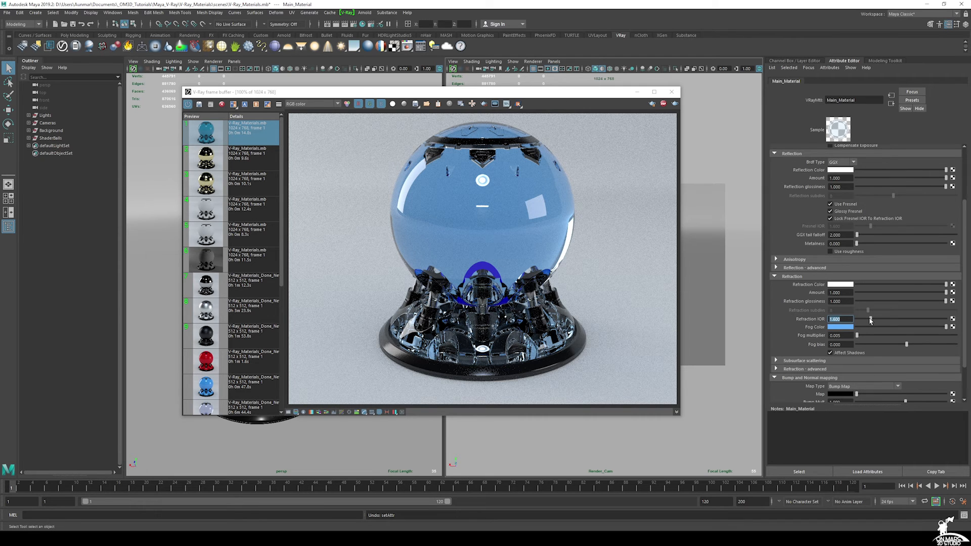
key("Return")
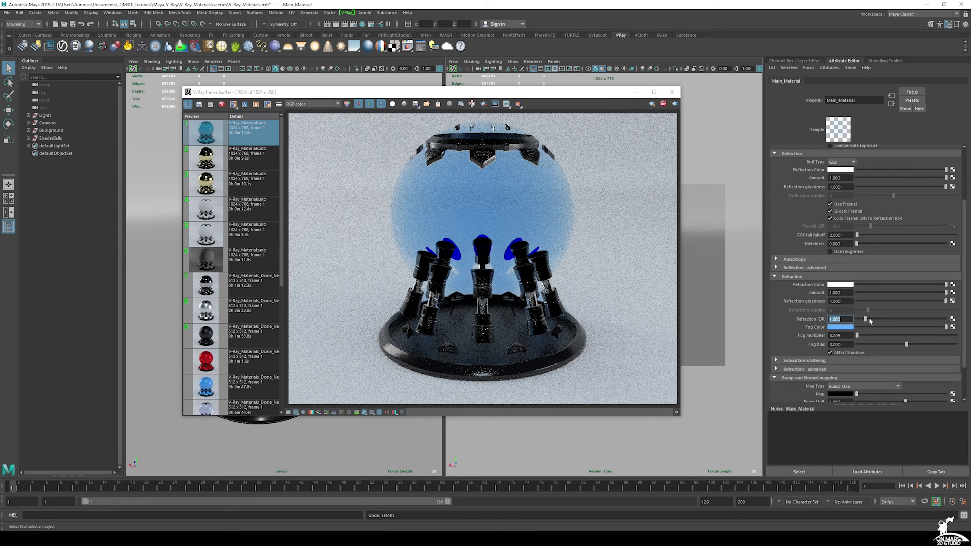
type("1.35")
key("Return")
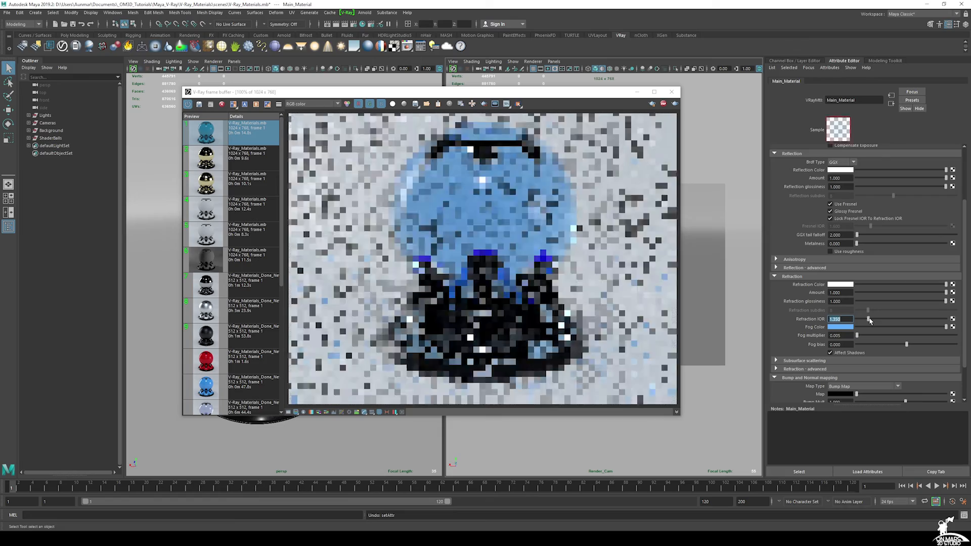
type("1.6")
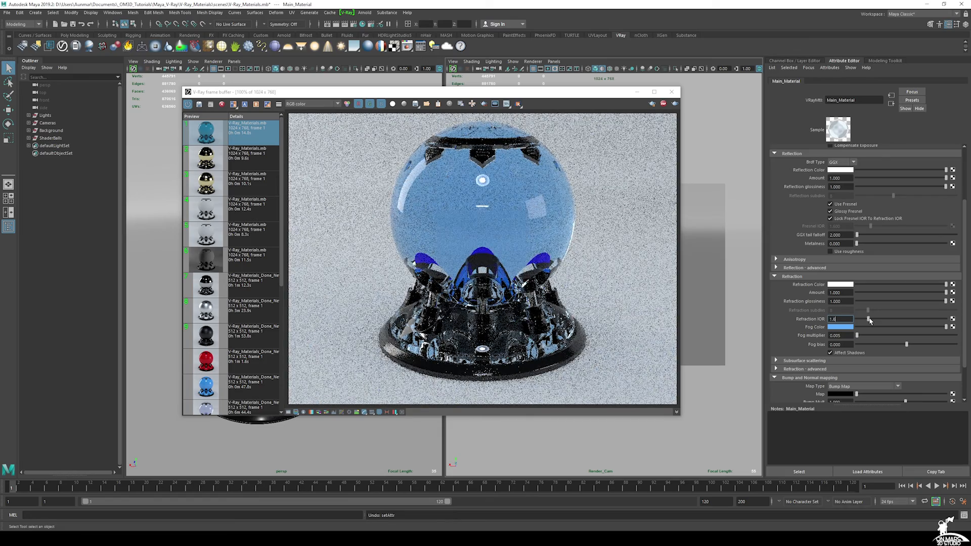
key("Return")
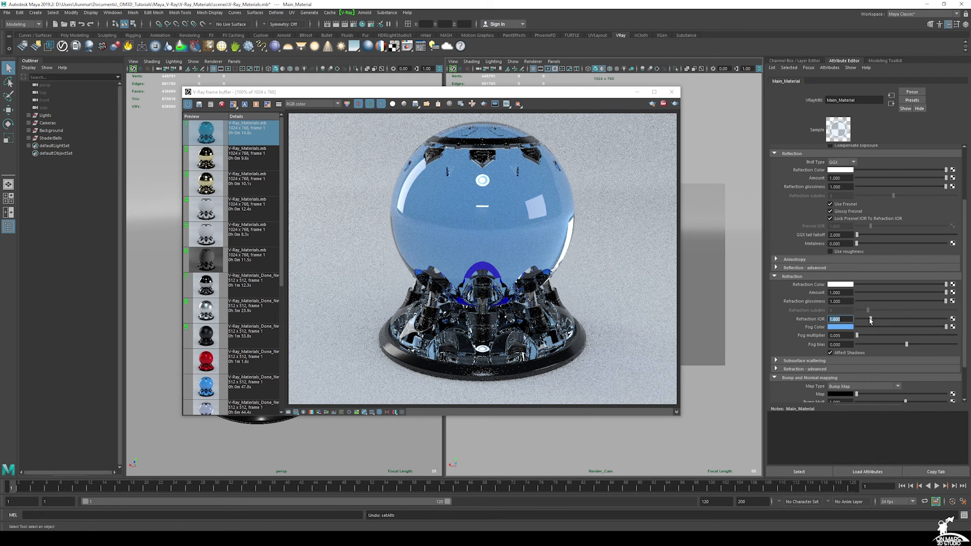
Step: Look over the subsurface scattering settings and test Dispersion in Main_Material's advanced refraction options, switching it back off
left_click(776, 360)
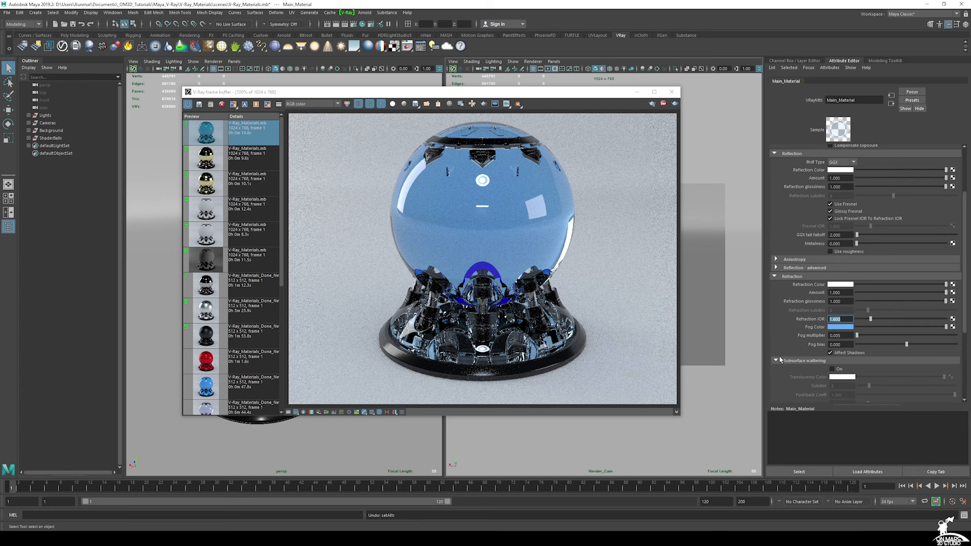
scroll(799, 352, "down", 1)
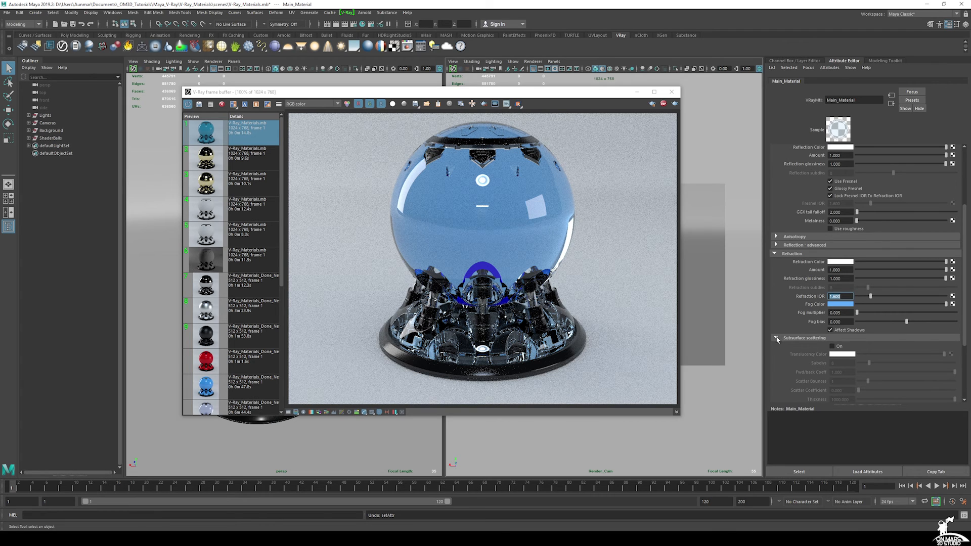
left_click(776, 339)
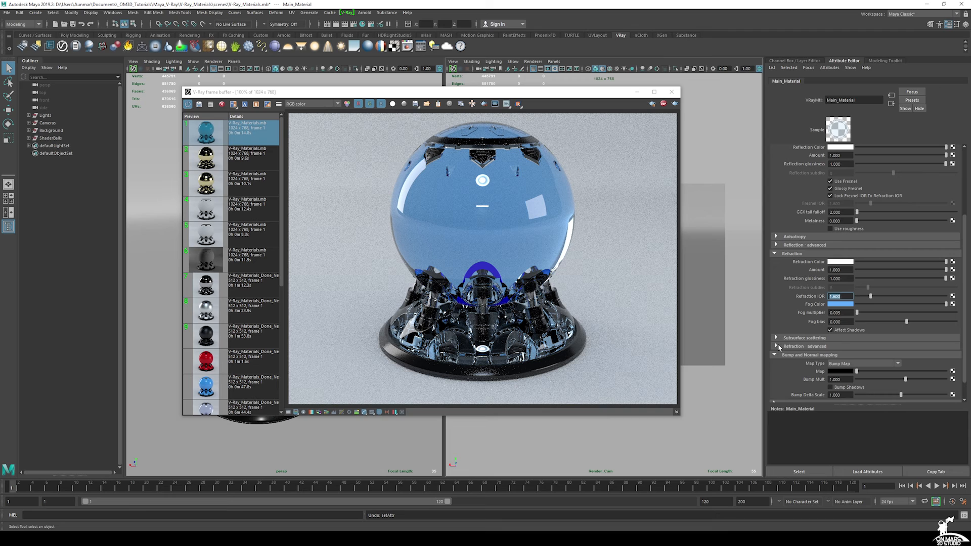
left_click(776, 346)
scroll(785, 344, "down", 2)
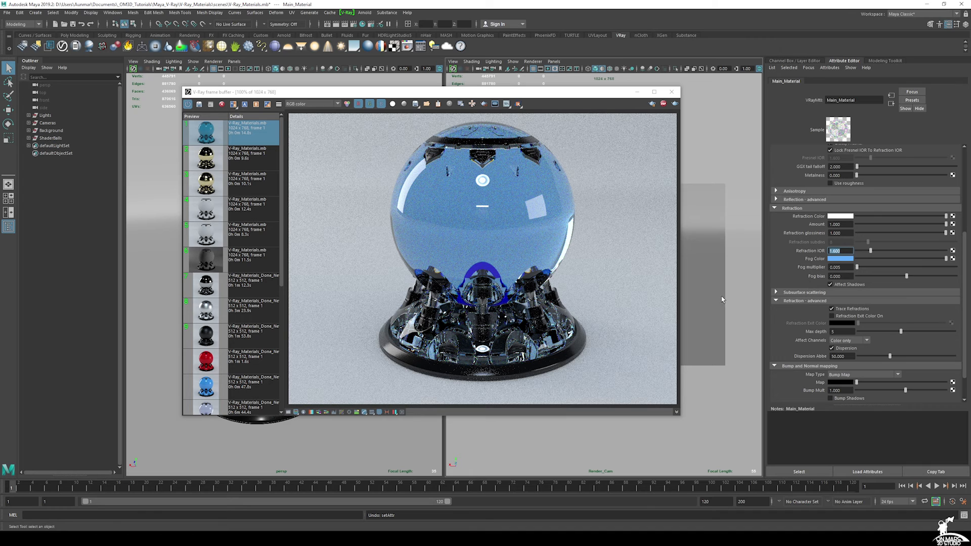
left_click(832, 348)
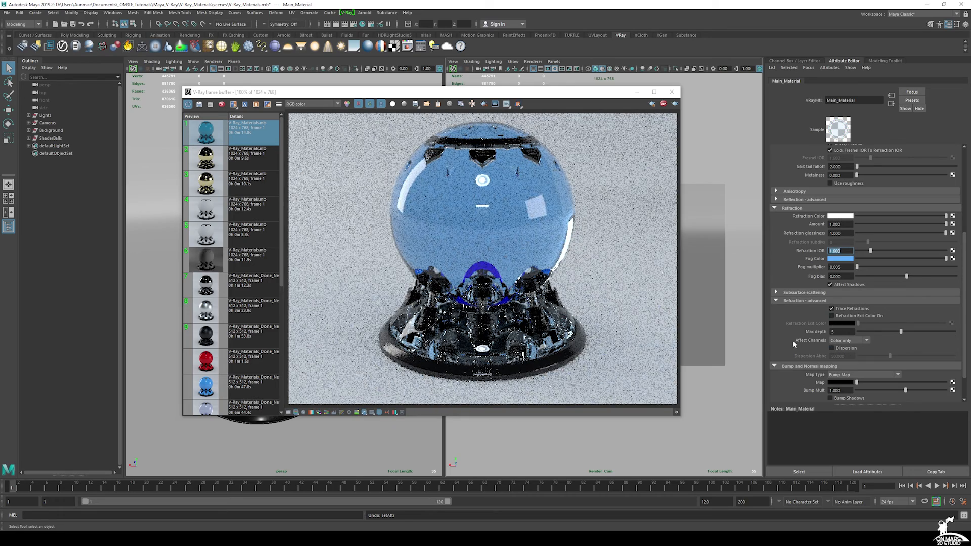
left_click(774, 302)
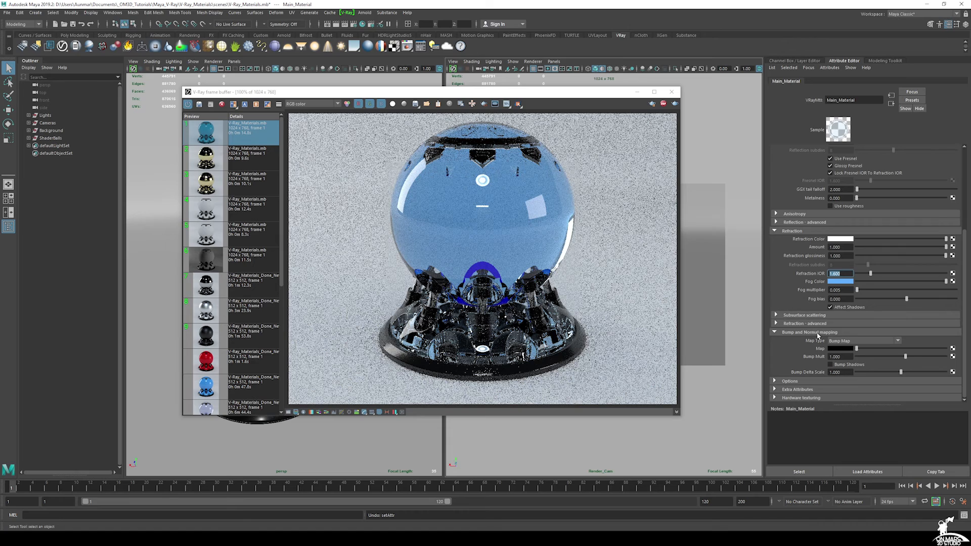
Step: Reset Main_Material's fog color to white and lower its refraction color to black to make the material opaque
left_click(835, 282)
left_click_drag(838, 312, 793, 312)
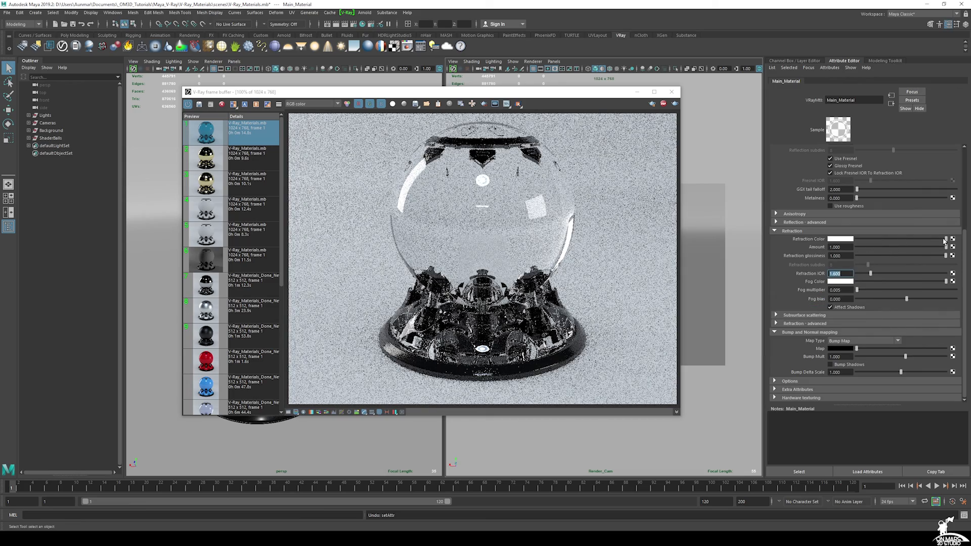
left_click_drag(945, 238, 847, 238)
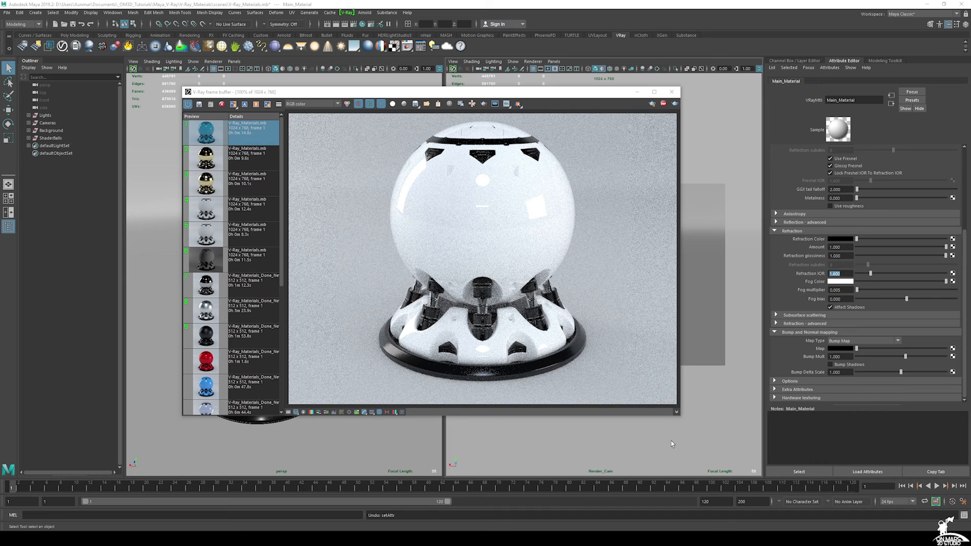
Step: Expand the Anisotropy settings in Main_Material's reflection parameters
left_click_drag(586, 96, 574, 96)
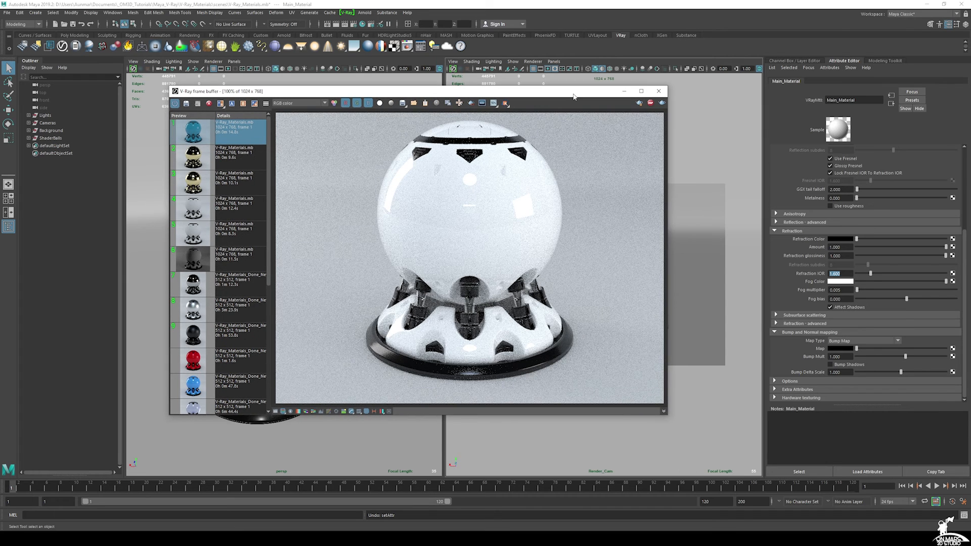
scroll(888, 298, "up", 5)
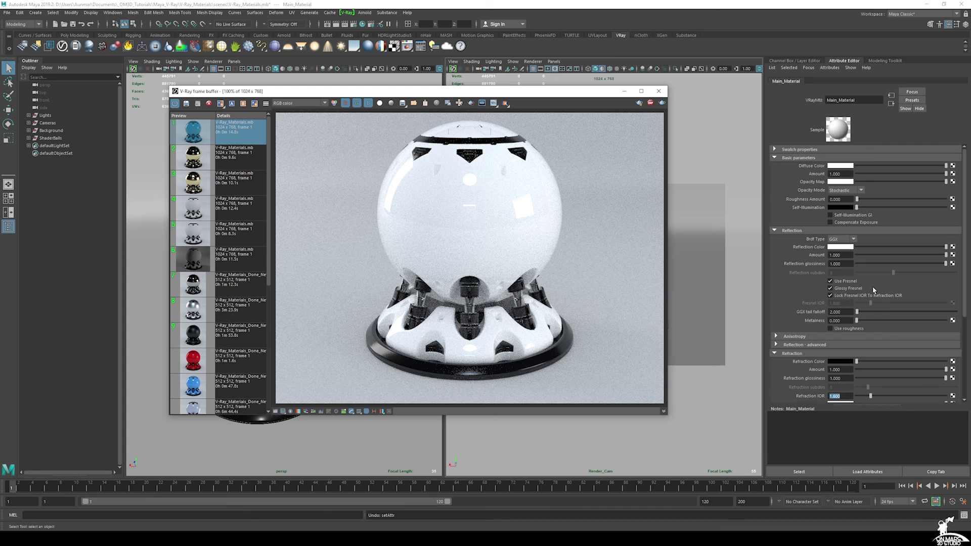
scroll(873, 290, "down", 1)
scroll(873, 288, "down", 2)
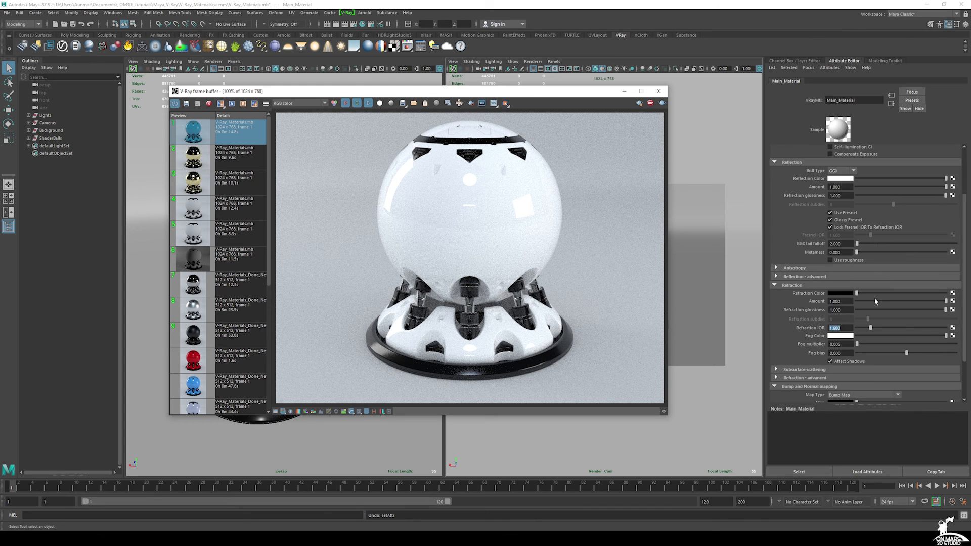
left_click(775, 268)
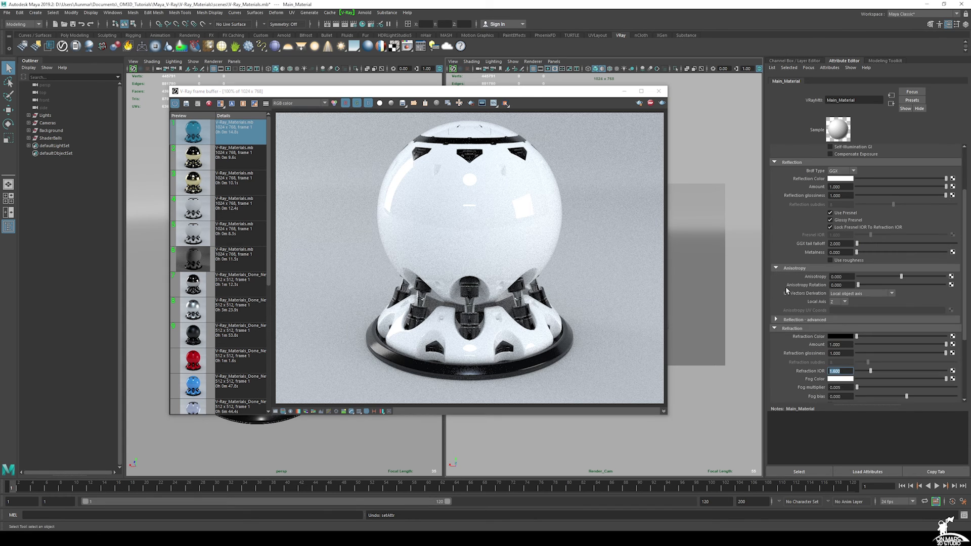
Step: Raise Main_Material's metalness to 1.0 and lower its reflection glossiness to 0.875
scroll(803, 268, "up", 1)
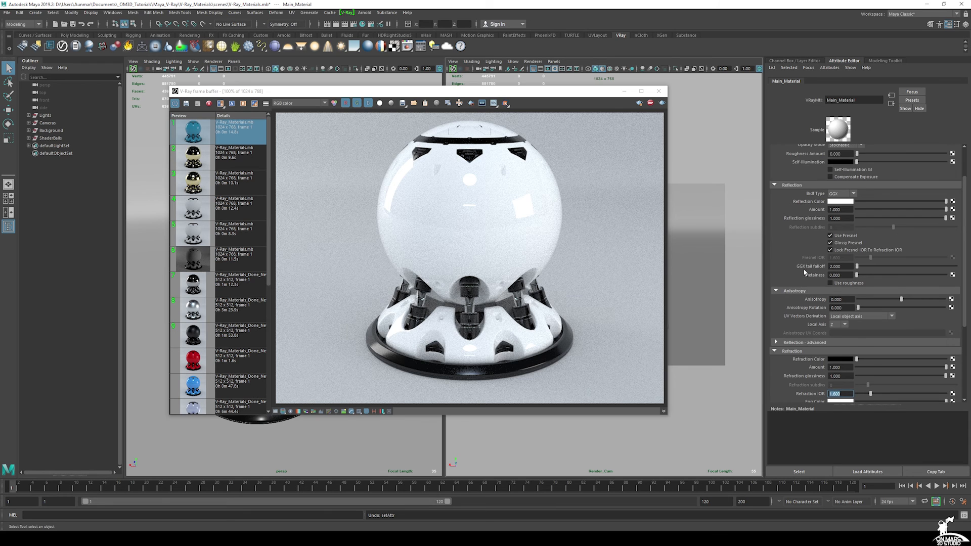
scroll(801, 271, "up", 1)
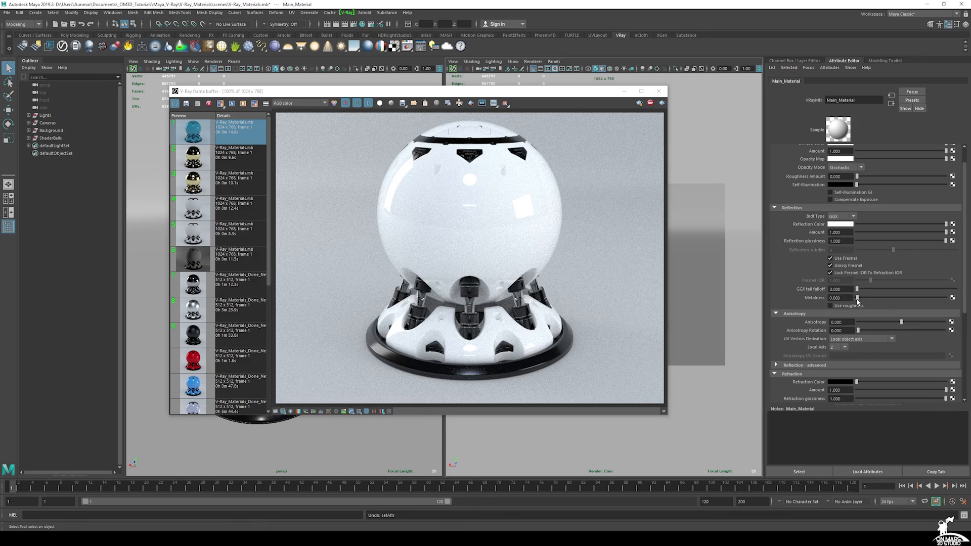
left_click_drag(856, 299, 953, 299)
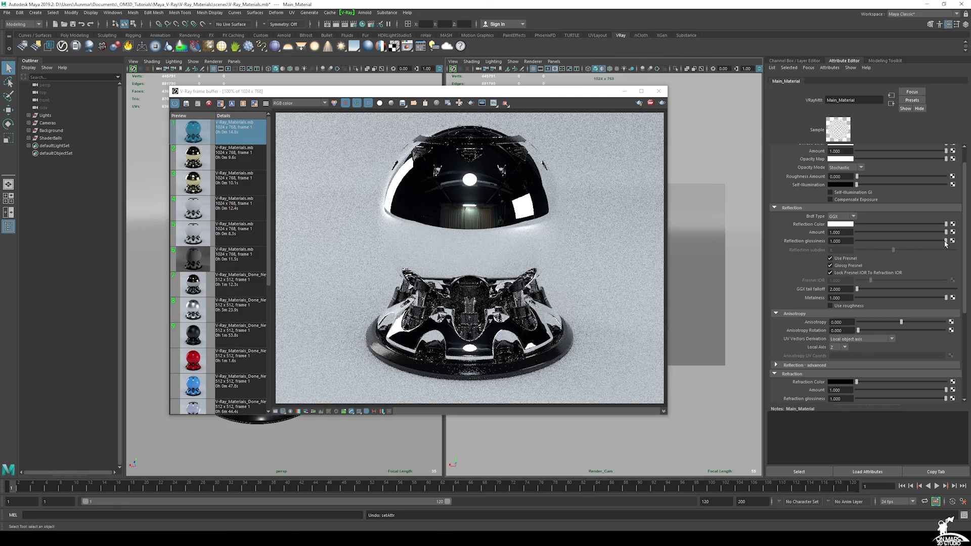
left_click_drag(944, 243, 934, 245)
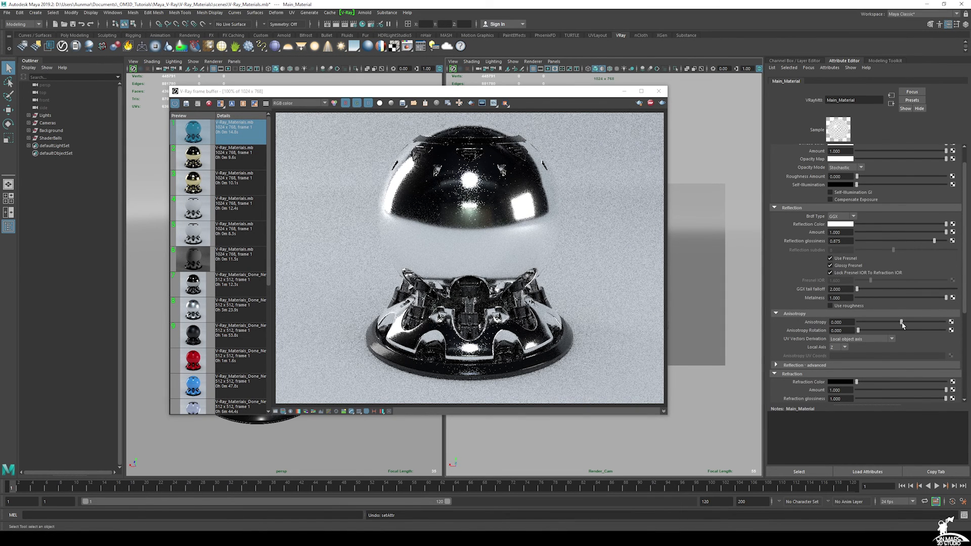
Step: Test stronger anisotropy on Main_Material, starting at about 0.257 and ending at 0.8
left_click_drag(903, 322, 912, 322)
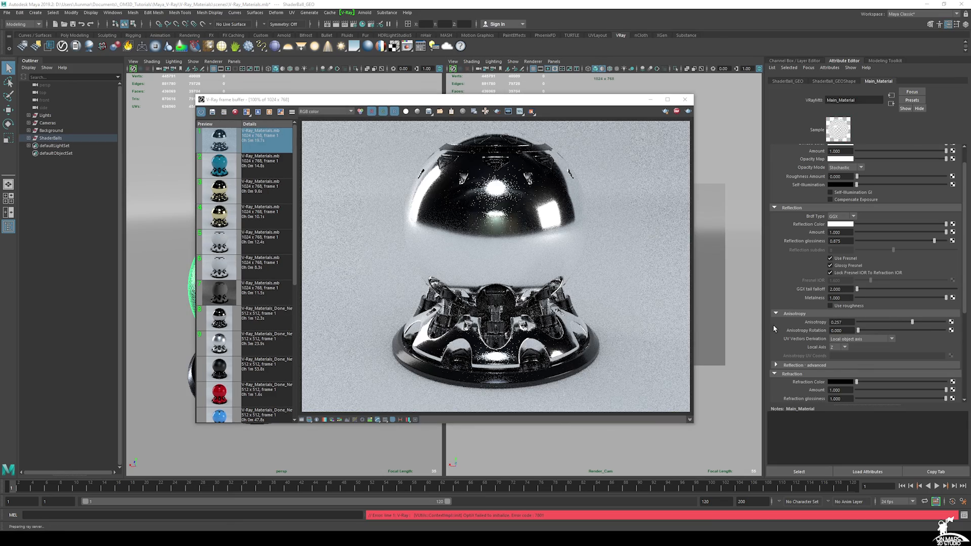
left_click_drag(912, 322, 917, 322)
left_click_drag(849, 322, 794, 320)
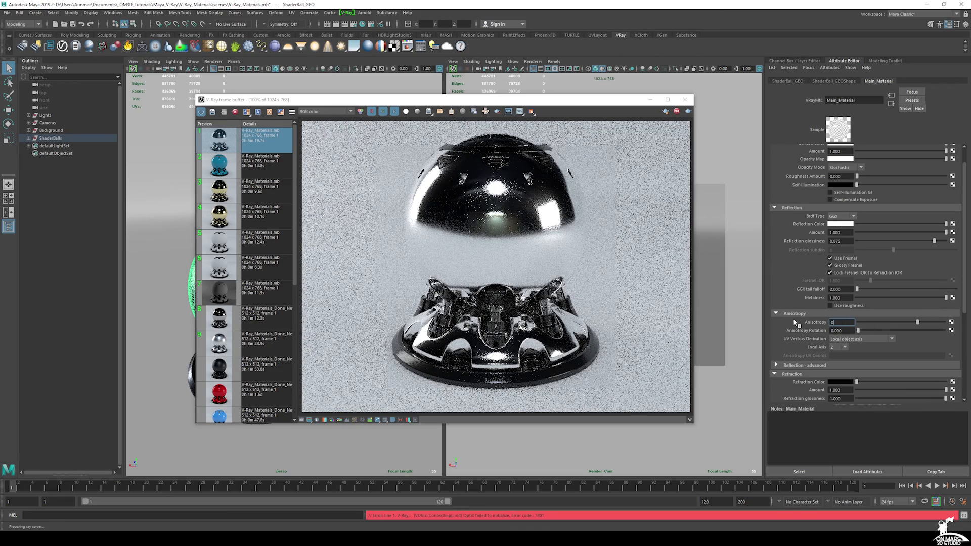
type("0.8")
key("Return")
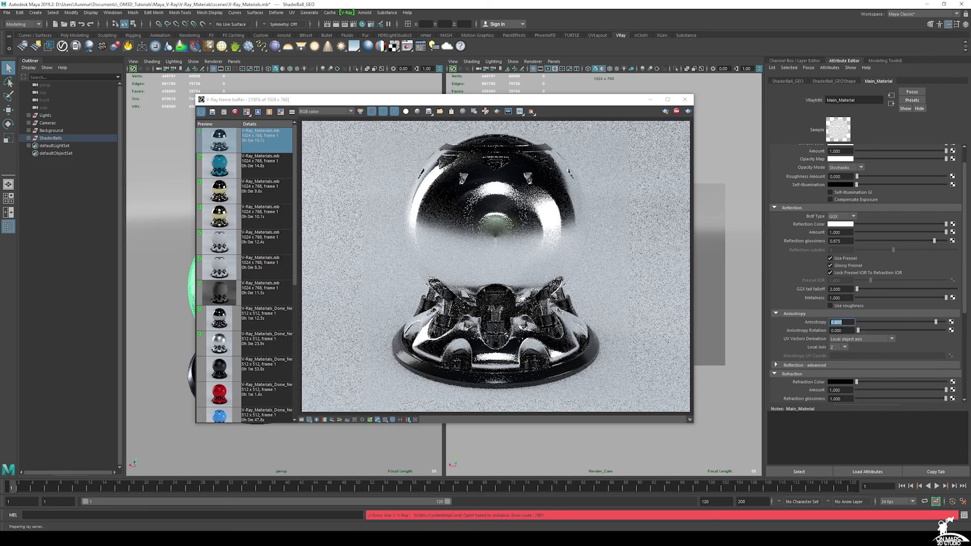
Step: Try an anisotropy rotation of about 17 on Main_Material, and set it to 90
left_click_drag(857, 331, 866, 332)
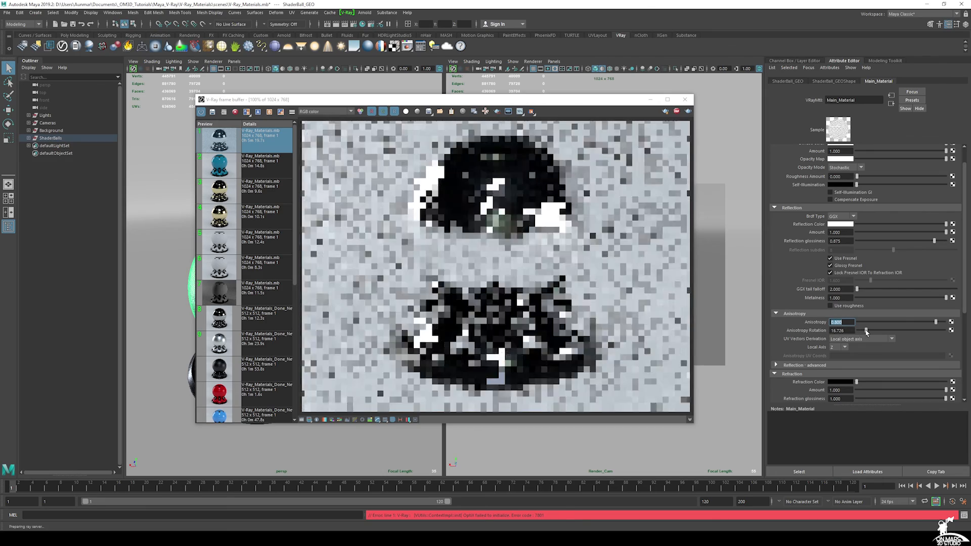
type("90")
key("Return")
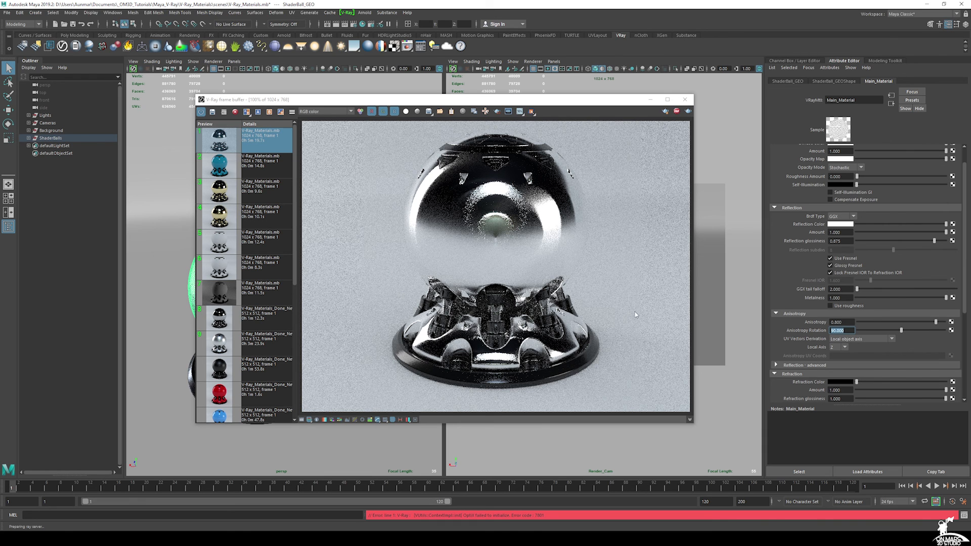
Step: Compare the anisotropic highlights with the local axis on X and Y, and return it to Z
left_click(834, 349)
left_click(834, 354)
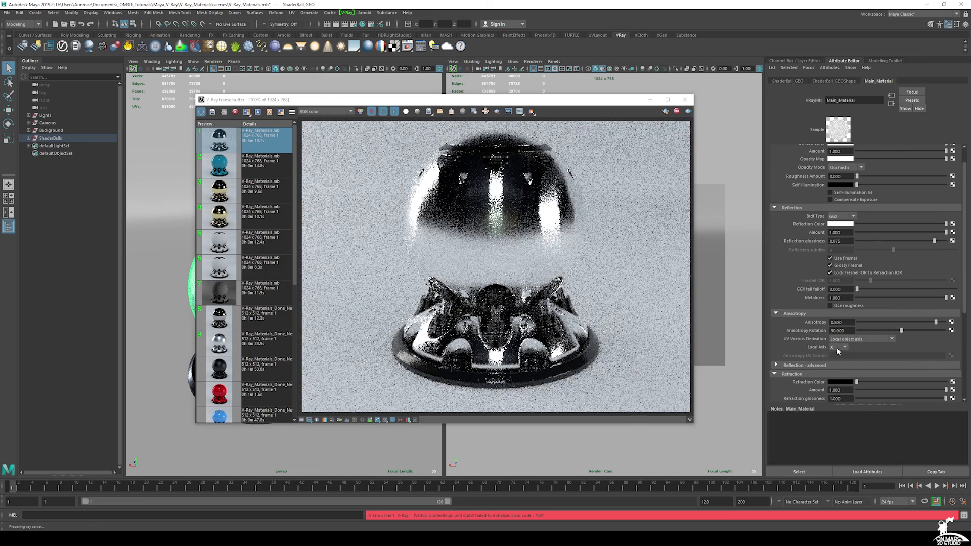
left_click(839, 349)
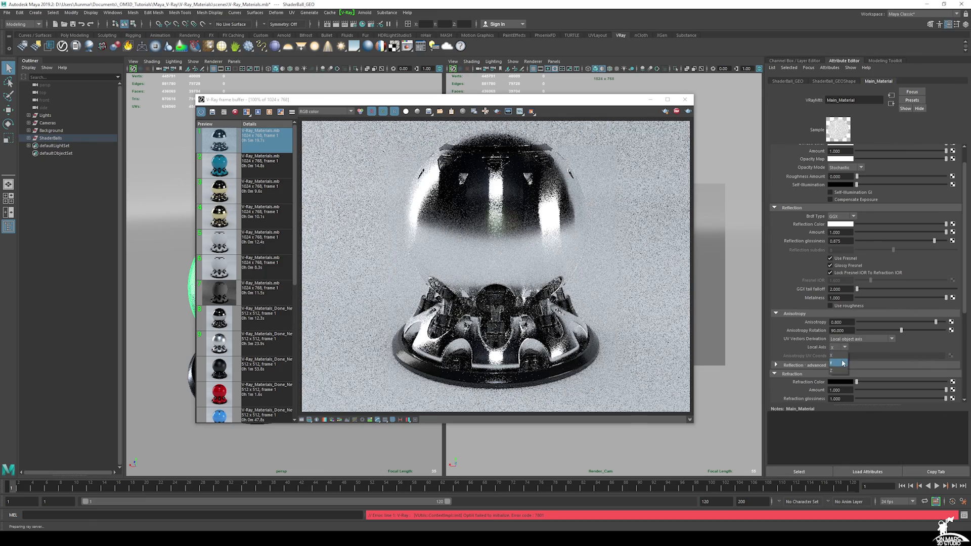
left_click(840, 360)
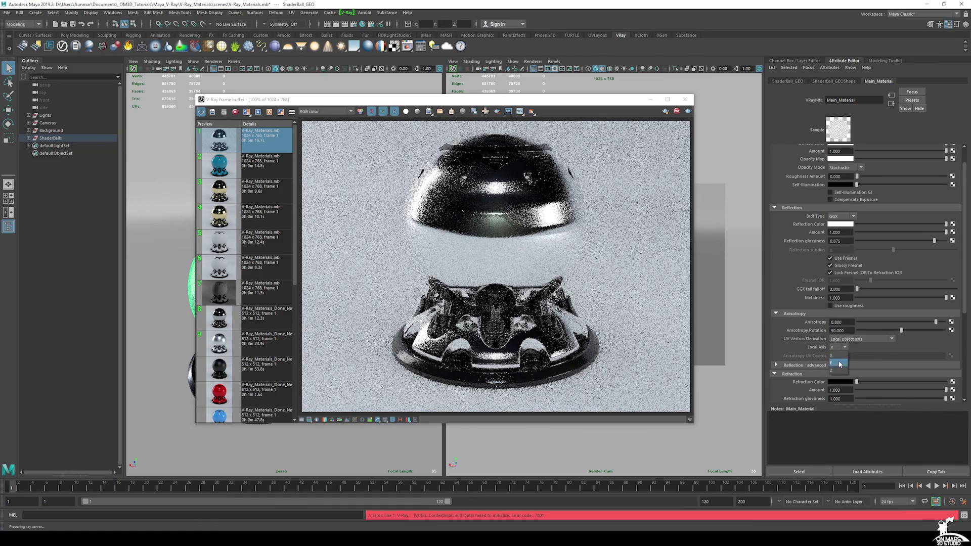
left_click(837, 347)
left_click(845, 371)
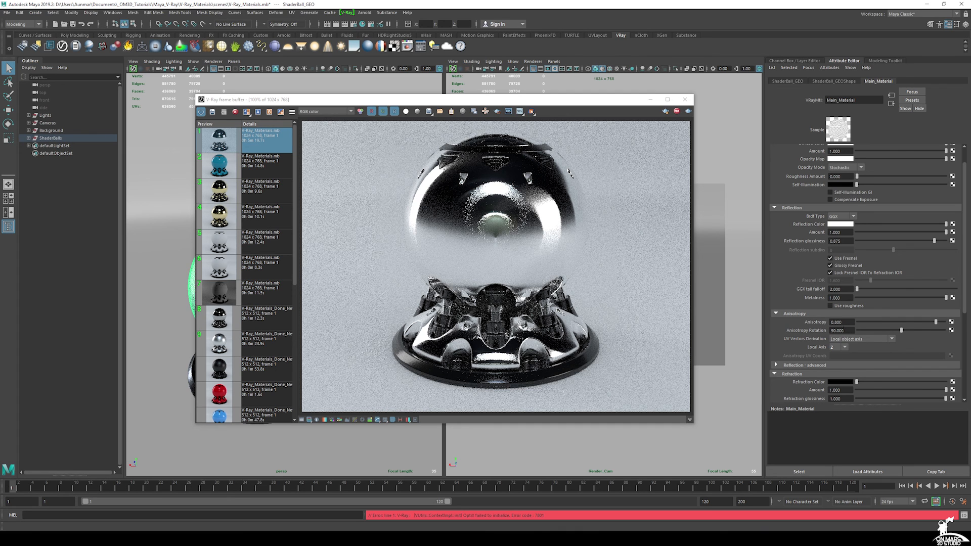
Step: Reset Main_Material's anisotropy rotation and anisotropy amount to 0
double_click(839, 330)
type("0")
key("Return")
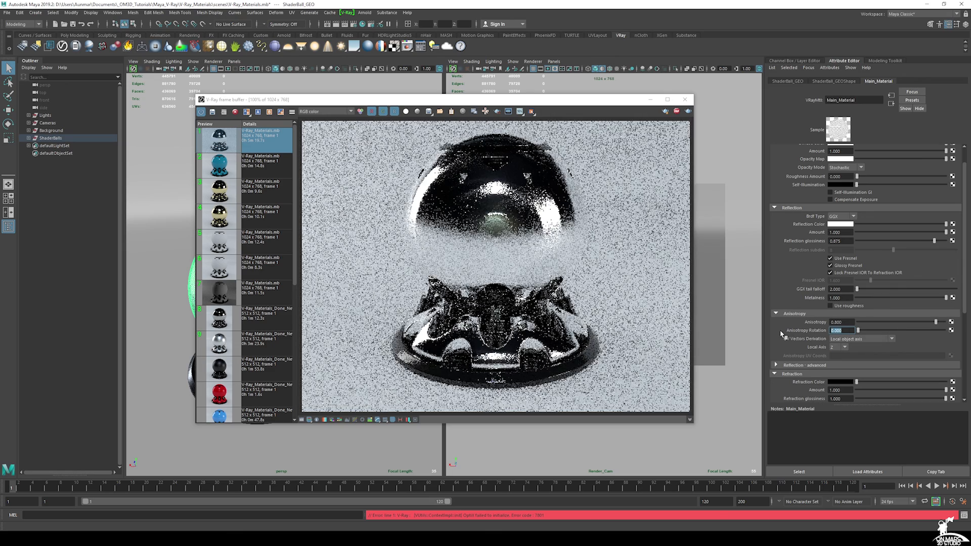
double_click(837, 322)
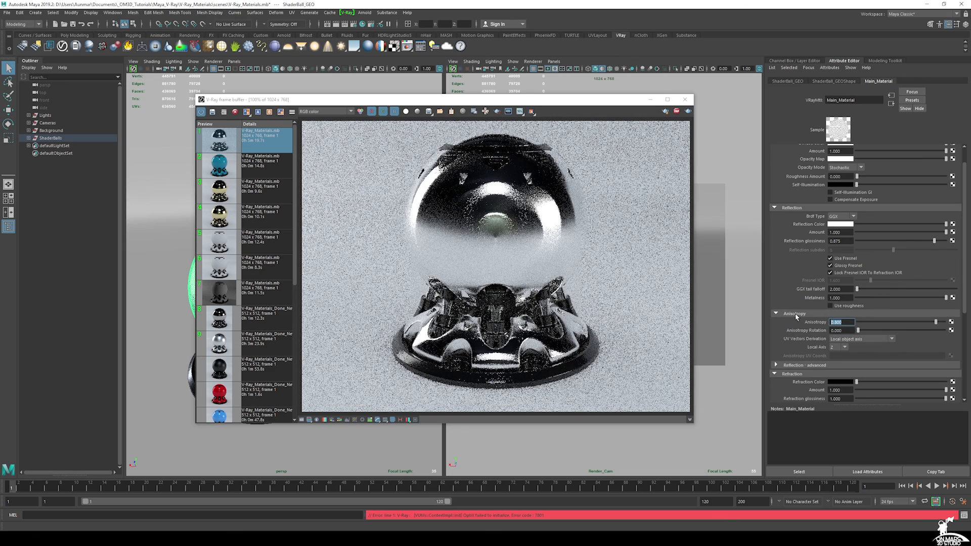
type("0")
key("Return")
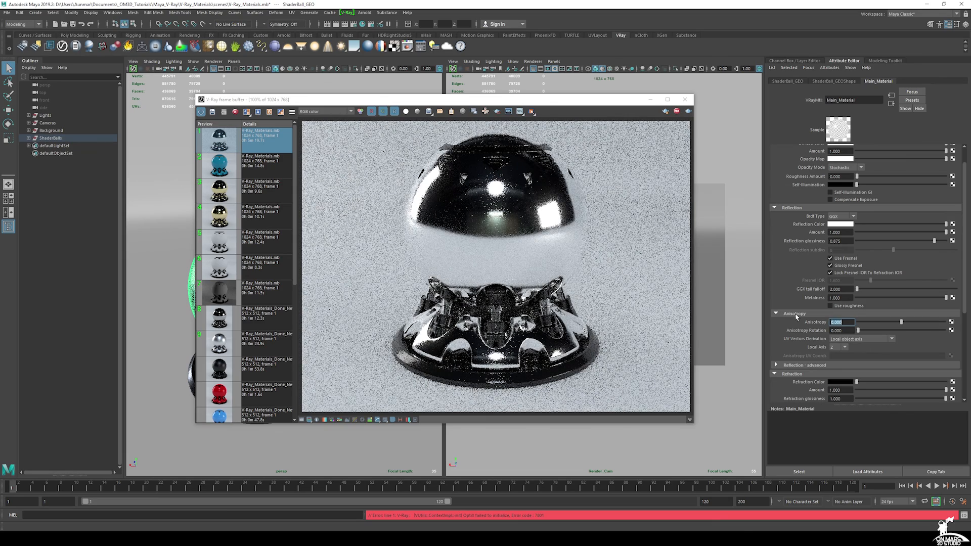
scroll(794, 317, "up", 1)
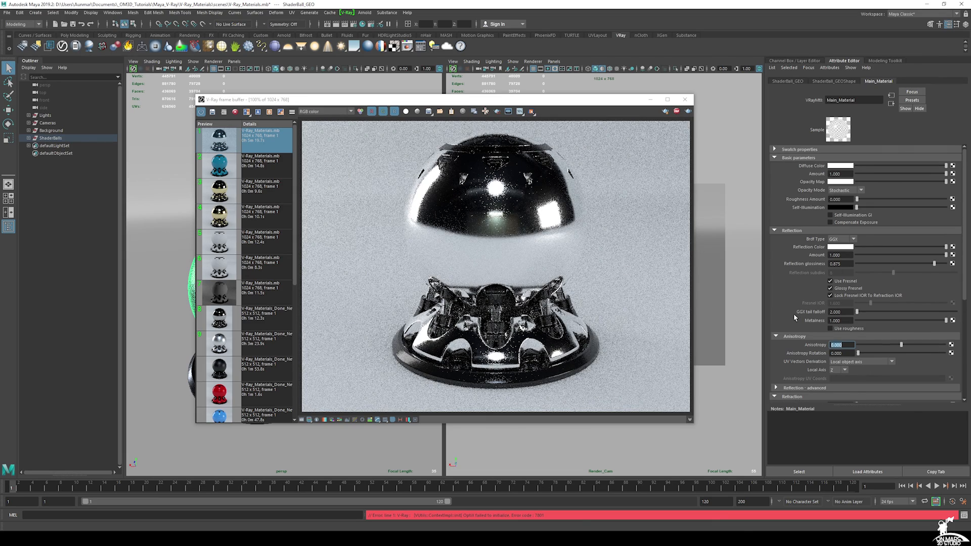